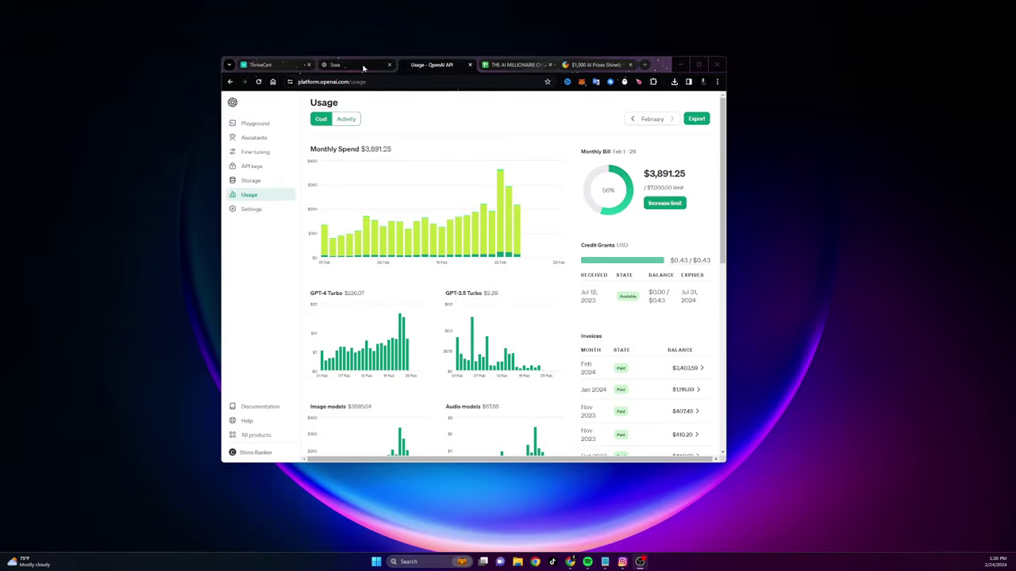
Step: Switch the OpenAI API usage page to per-model activity, then bring up the ThriveCart dashboard
{"action": "key", "text": "ctrl+shift+Tab"}
{"action": "scroll", "coordinate": [413, 218], "scroll_direction": "up", "scroll_amount": 3}
{"action": "scroll", "coordinate": [413, 218], "scroll_direction": "up", "scroll_amount": 2}
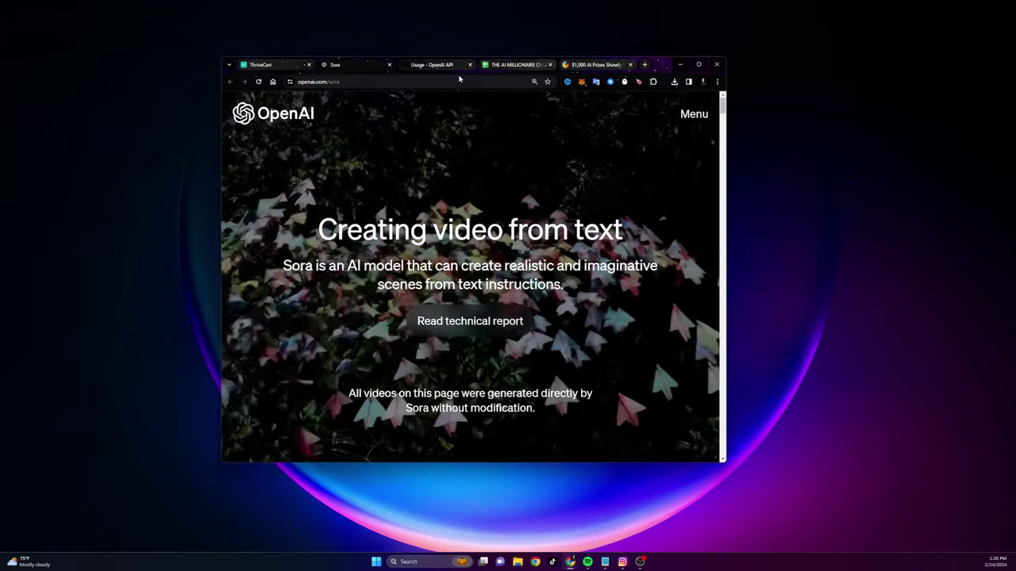
{"action": "left_click", "coordinate": [444, 65]}
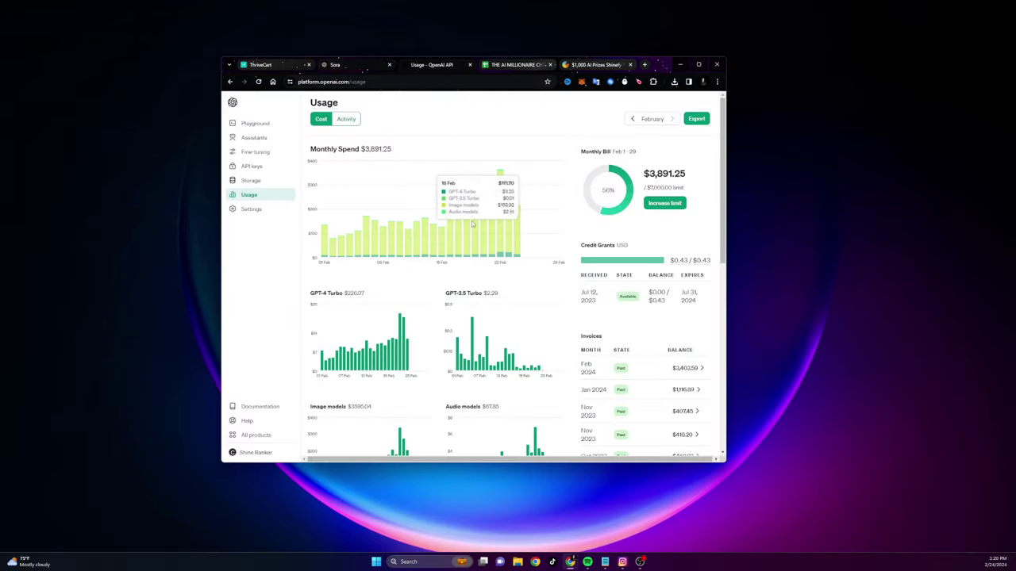
{"action": "left_click", "coordinate": [347, 118]}
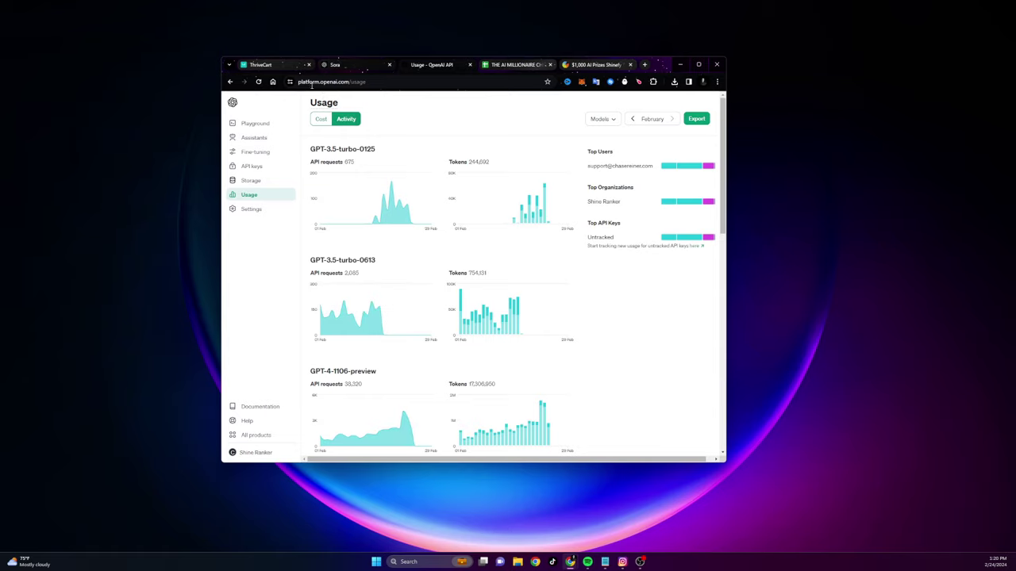
{"action": "left_click", "coordinate": [274, 65]}
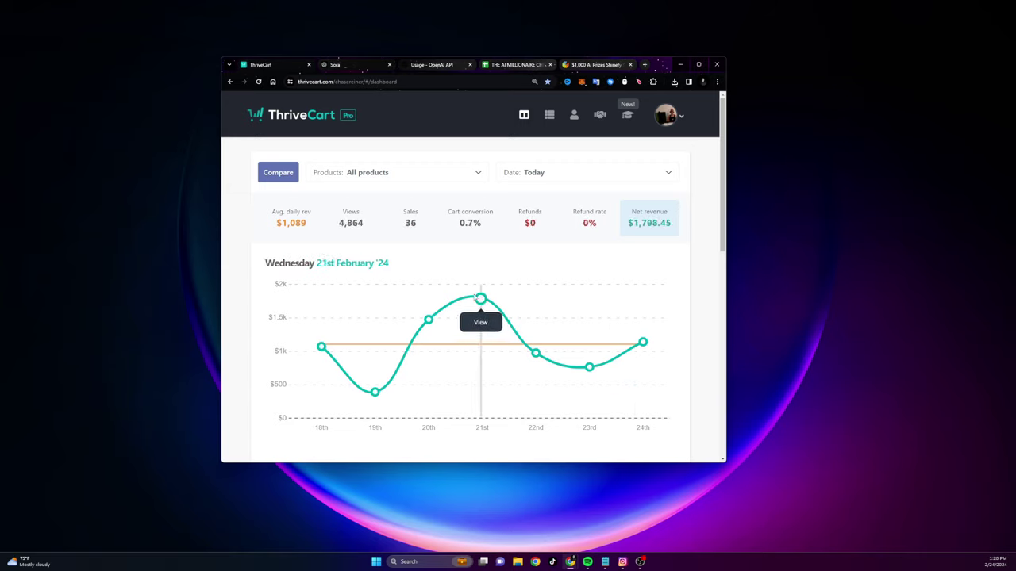
Step: Browse the Ai Tools sheet in THE AI MILLIONAIRE CHECKLIST, then open the $1,000 AI giveaway page
{"action": "left_click", "coordinate": [514, 65]}
{"action": "scroll", "coordinate": [515, 283], "scroll_direction": "up", "scroll_amount": 2}
{"action": "scroll", "coordinate": [338, 310], "scroll_direction": "down", "scroll_amount": 20}
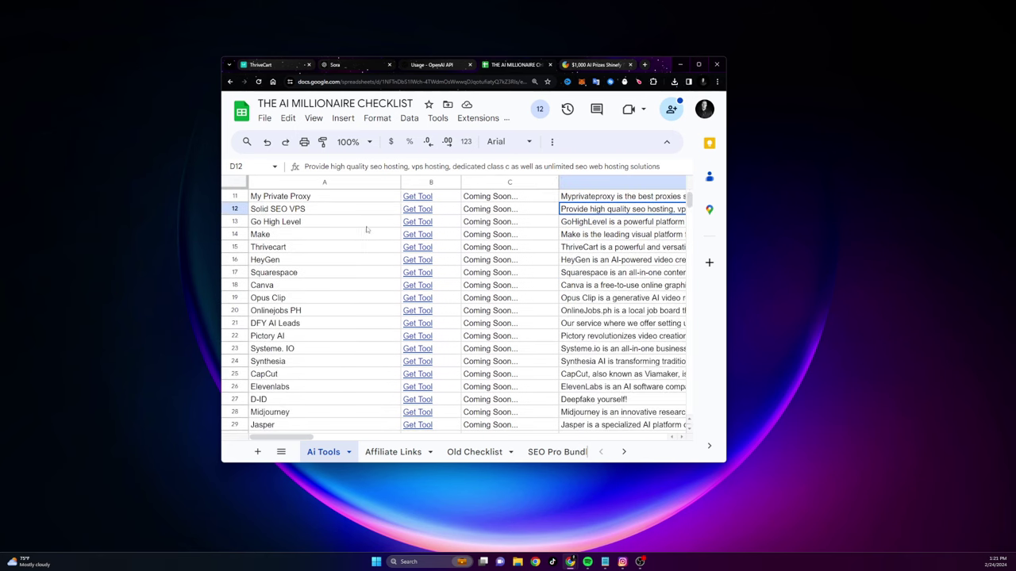
{"action": "scroll", "coordinate": [386, 236], "scroll_direction": "down", "scroll_amount": 10}
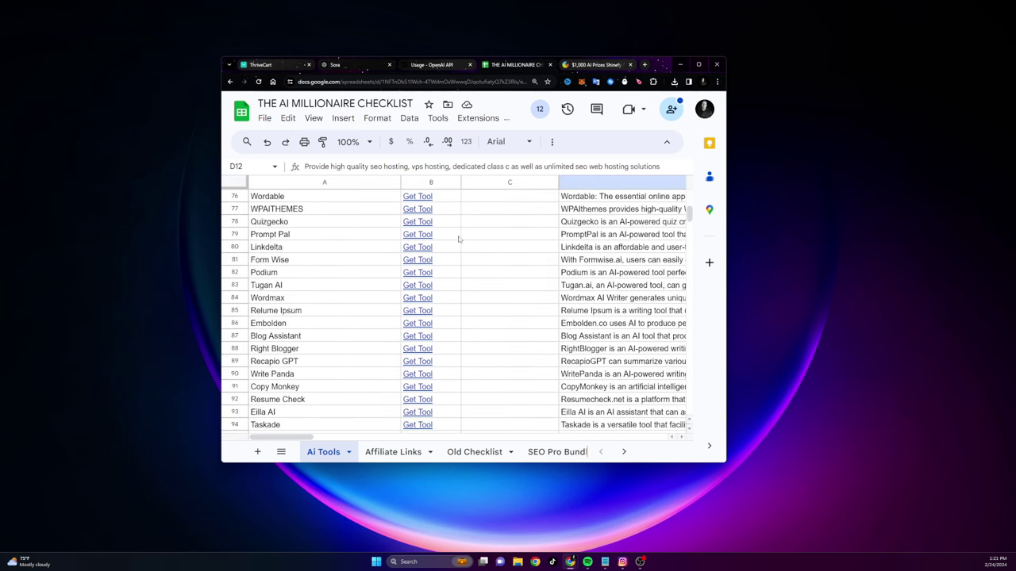
{"action": "scroll", "coordinate": [556, 271], "scroll_direction": "up", "scroll_amount": 20}
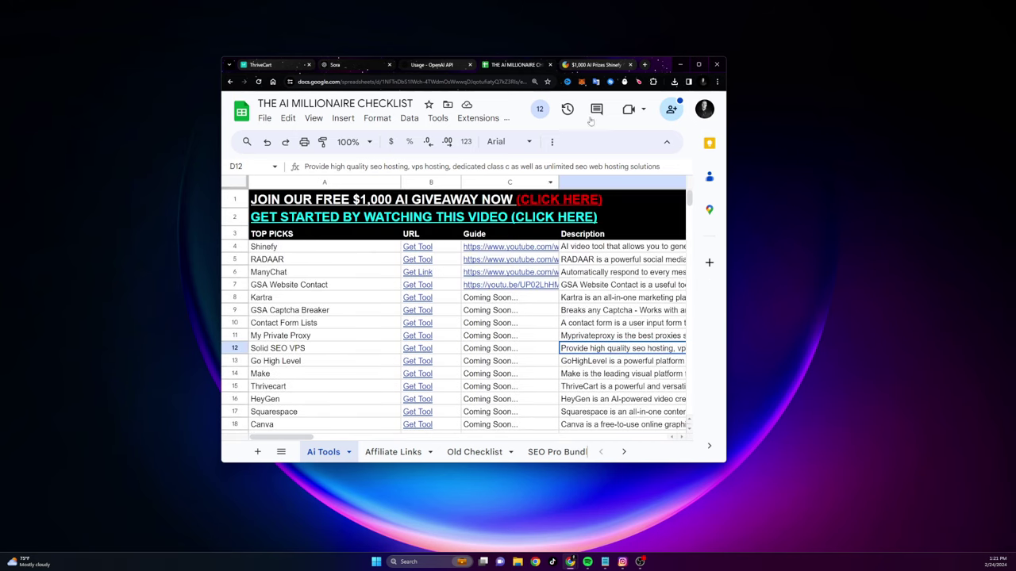
{"action": "left_click", "coordinate": [595, 65]}
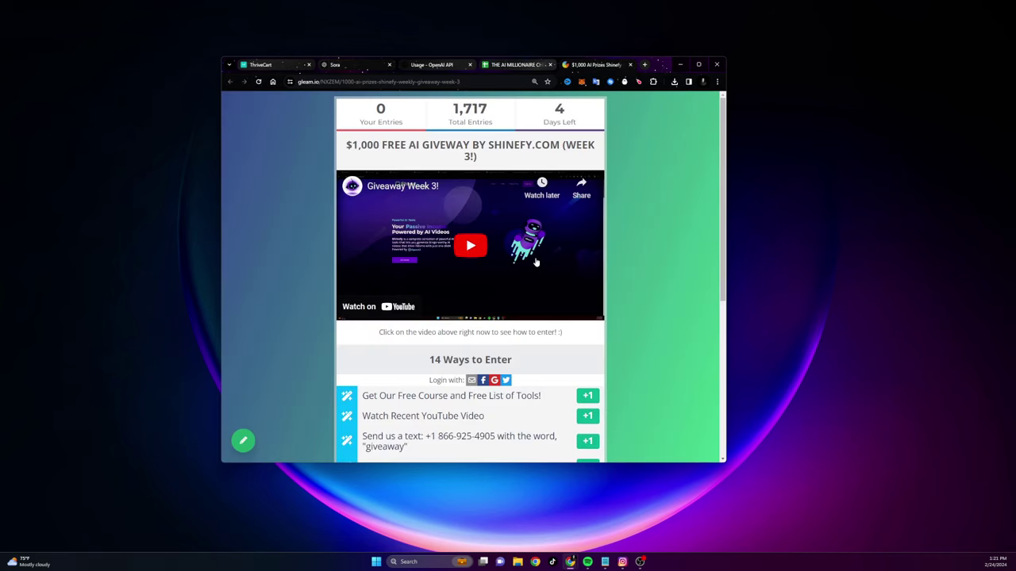
Step: Scroll through the giveaway's 14 ways to enter, then return to the OpenAI API usage page
{"action": "scroll", "coordinate": [441, 328], "scroll_direction": "down", "scroll_amount": 3}
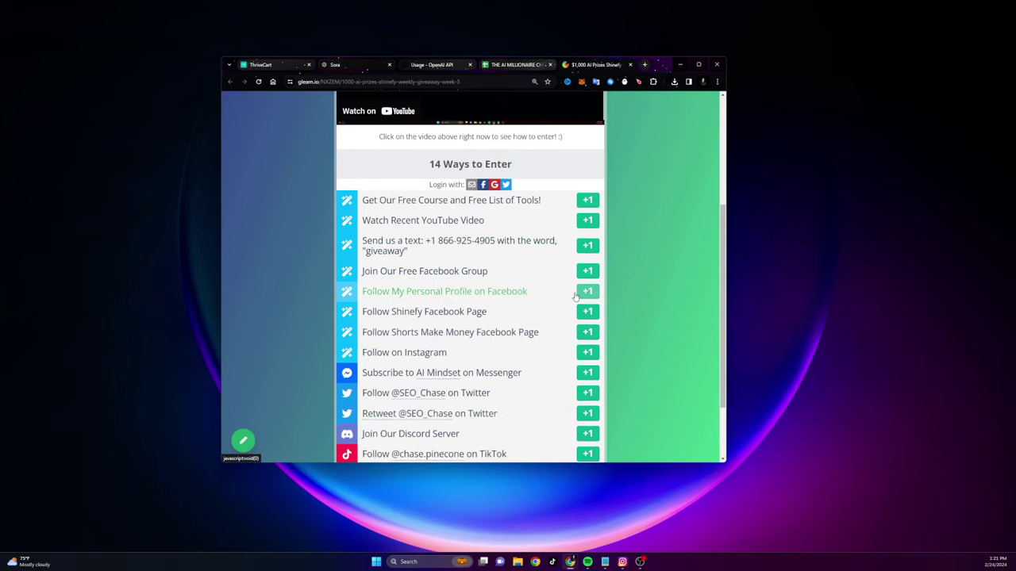
{"action": "scroll", "coordinate": [646, 280], "scroll_direction": "up", "scroll_amount": 3}
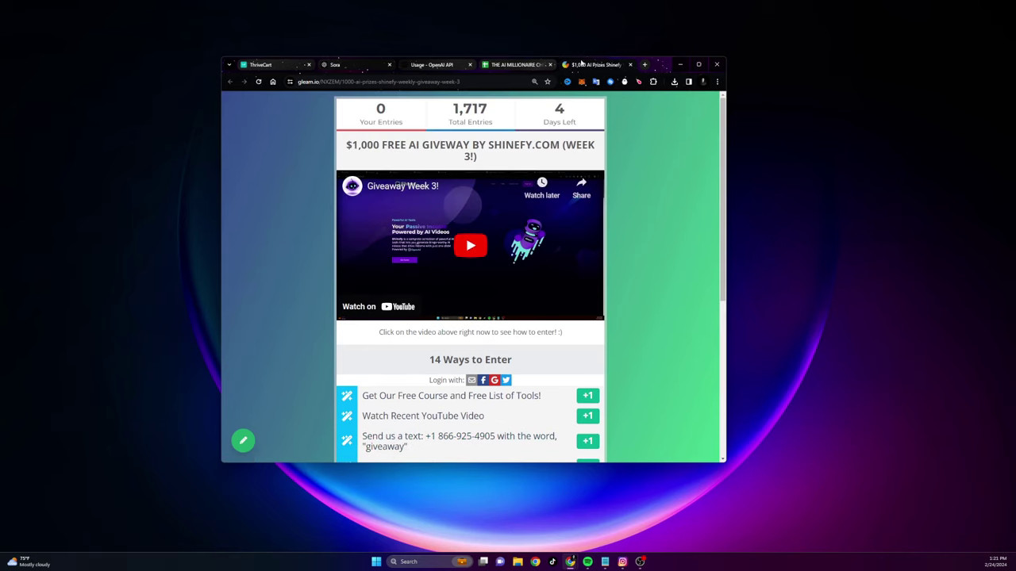
{"action": "left_click_drag", "start_coordinate": [657, 70], "coordinate": [655, 61]}
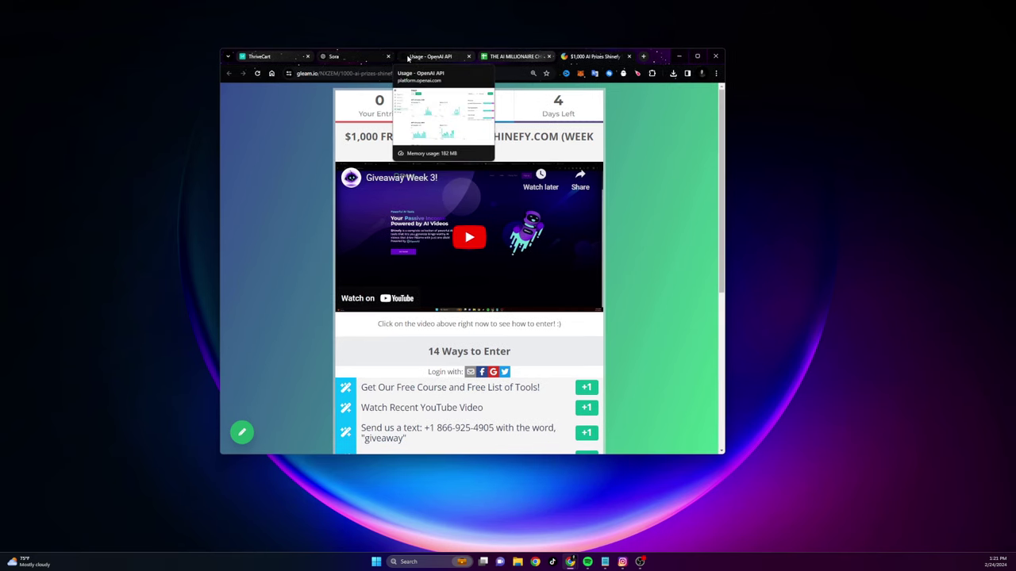
{"action": "left_click", "coordinate": [408, 58]}
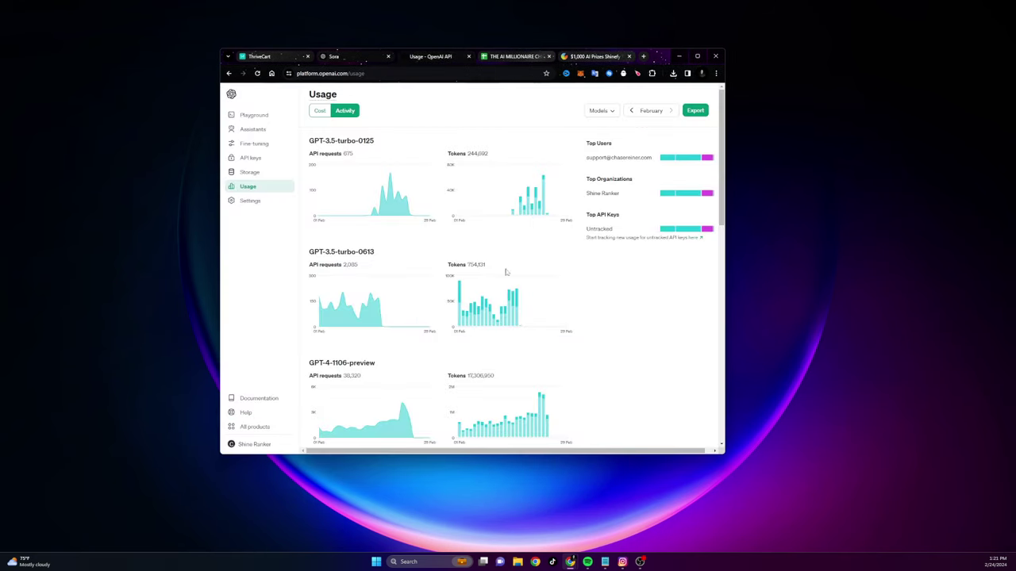
Step: Switch the usage page to the Cost view showing $3,891.34 spent against the $7,000.00 limit
{"action": "left_click", "coordinate": [320, 112]}
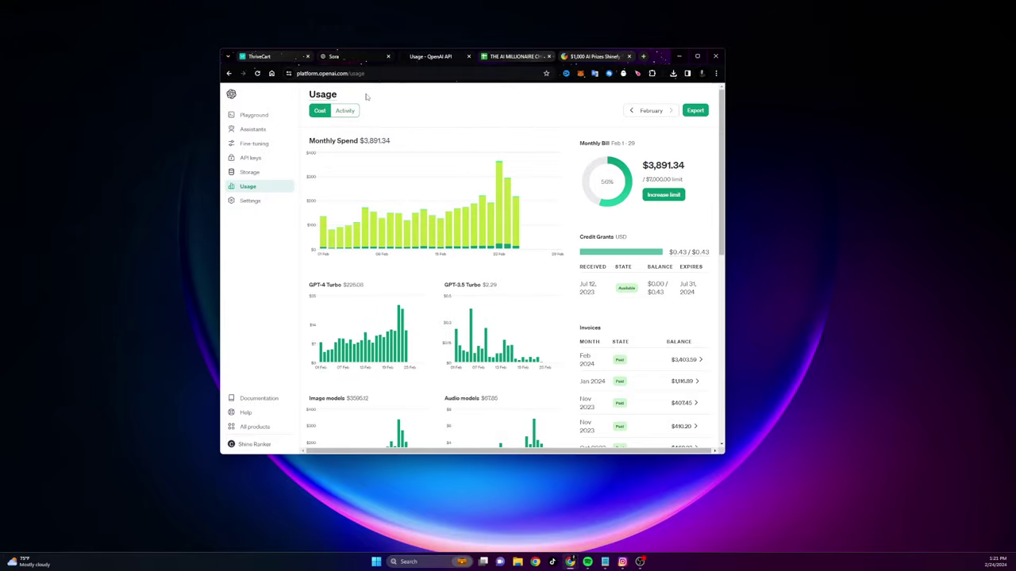
Step: Open the Sora 'Creating video from text' page, scroll through it, and maximize the browser window
{"action": "left_click", "coordinate": [347, 57]}
{"action": "scroll", "coordinate": [472, 262], "scroll_direction": "down", "scroll_amount": 5}
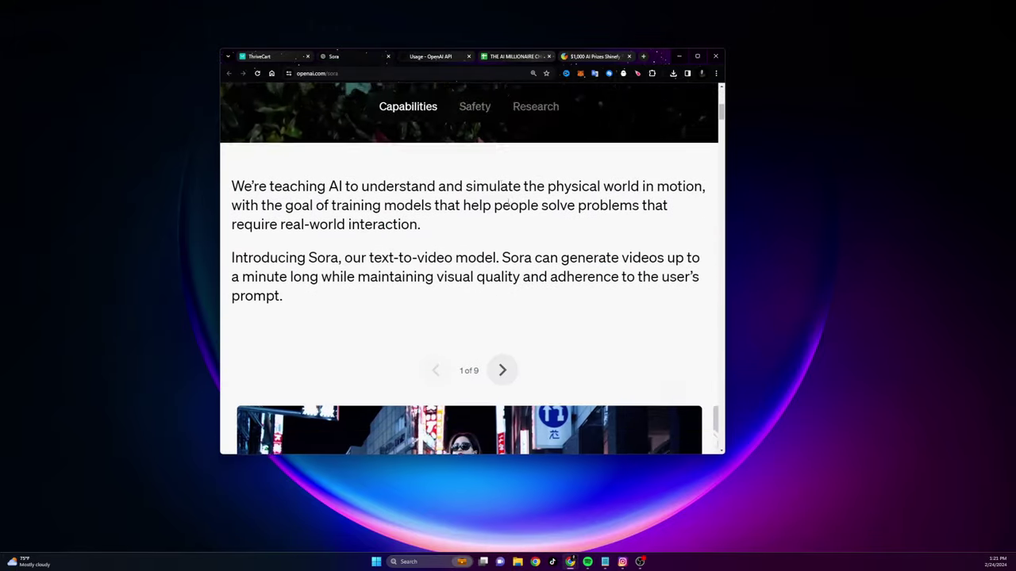
{"action": "left_click_drag", "start_coordinate": [656, 63], "coordinate": [676, 64]}
{"action": "scroll", "coordinate": [488, 261], "scroll_direction": "up", "scroll_amount": 5}
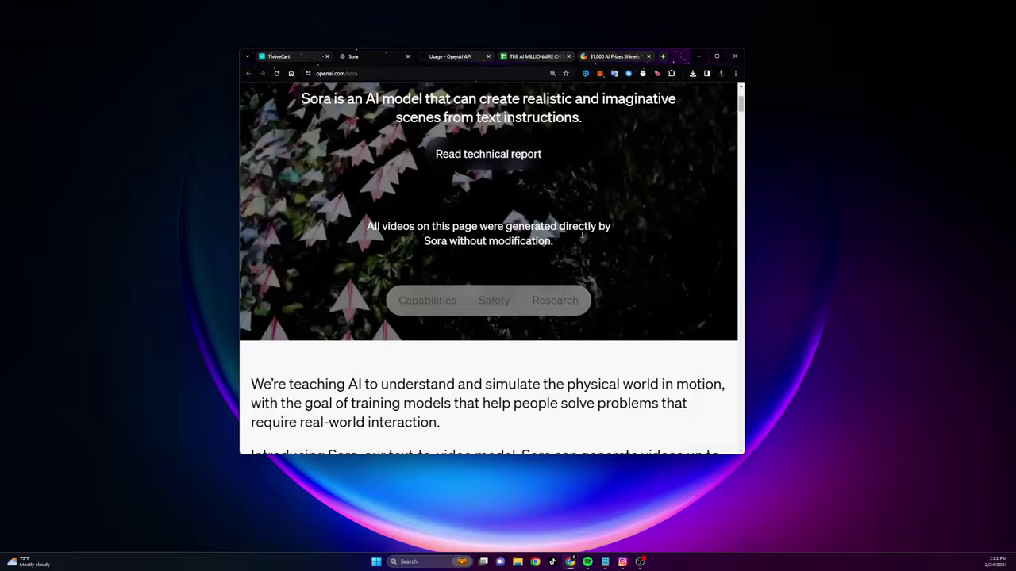
{"action": "scroll", "coordinate": [741, 103], "scroll_direction": "down", "scroll_amount": 5}
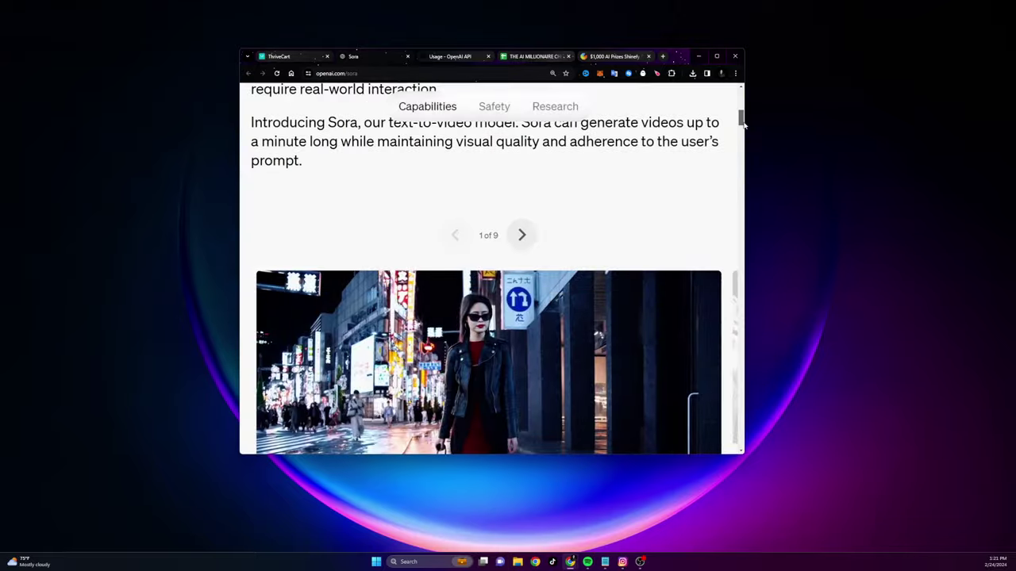
{"action": "scroll", "coordinate": [723, 122], "scroll_direction": "up", "scroll_amount": 5}
{"action": "scroll", "coordinate": [627, 222], "scroll_direction": "down", "scroll_amount": 7}
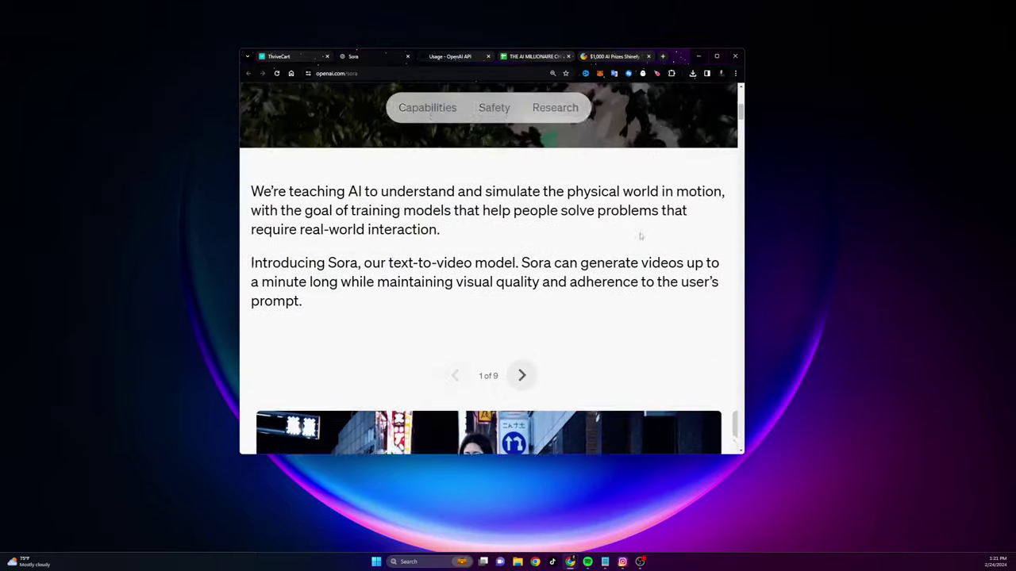
{"action": "scroll", "coordinate": [735, 112], "scroll_direction": "up", "scroll_amount": 7}
{"action": "scroll", "coordinate": [743, 101], "scroll_direction": "down", "scroll_amount": 10}
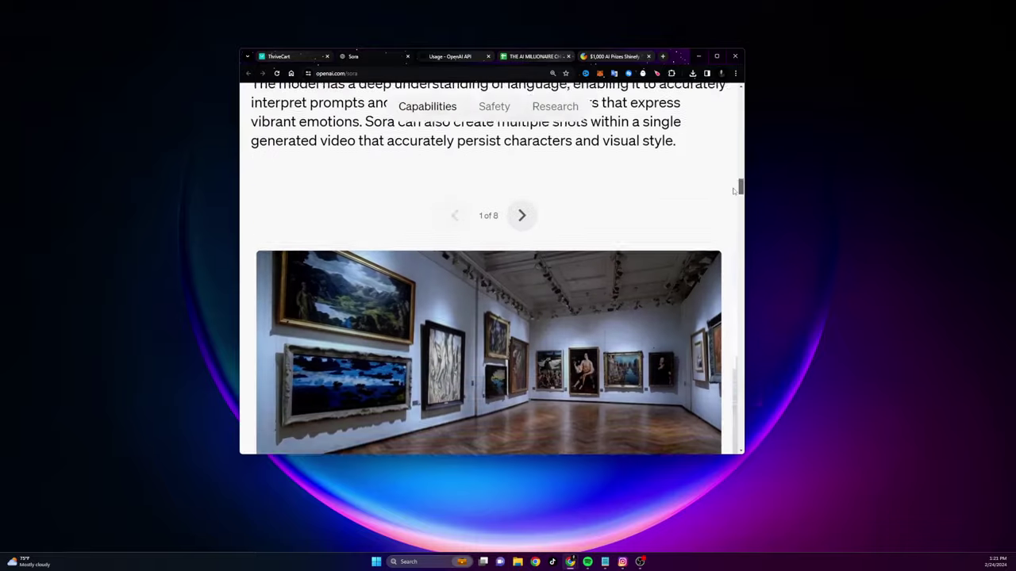
{"action": "scroll", "coordinate": [742, 100], "scroll_direction": "up", "scroll_amount": 10}
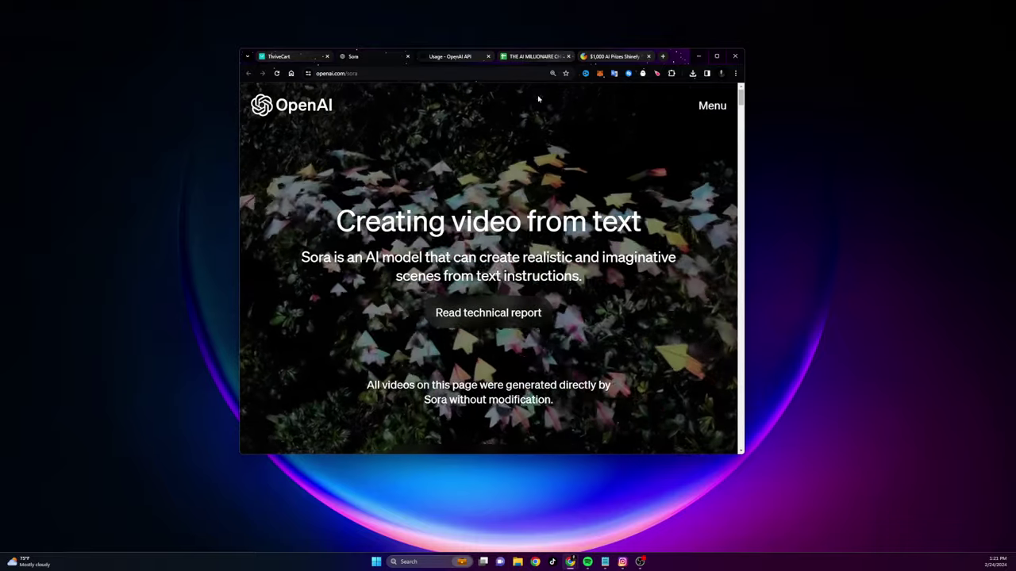
{"action": "left_click", "coordinate": [717, 56]}
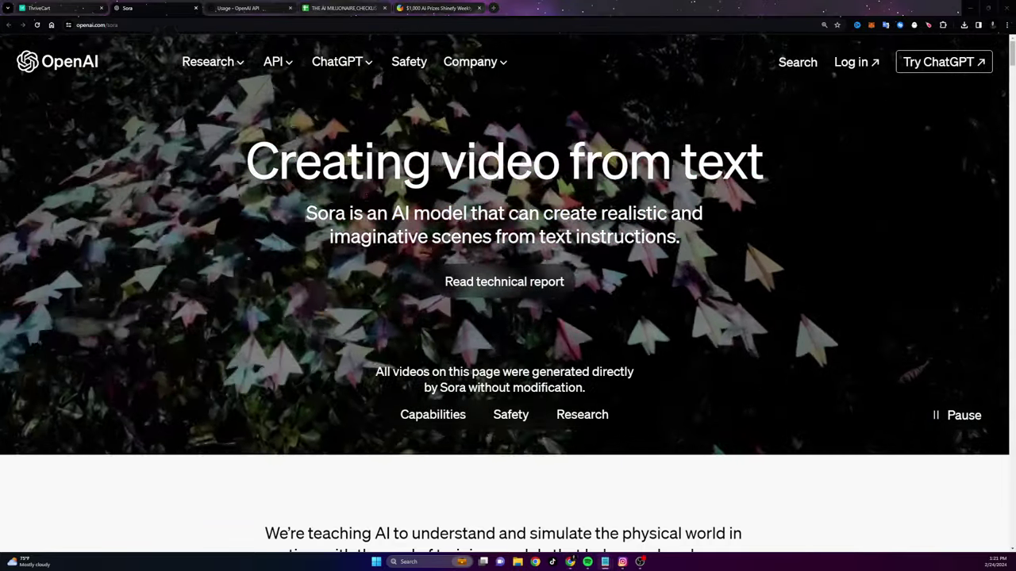
Step: Advance the Sora showcase through the mammoth, space man, Big Sur drone and monster-and-candle videos
{"action": "scroll", "coordinate": [341, 267], "scroll_direction": "down", "scroll_amount": 8}
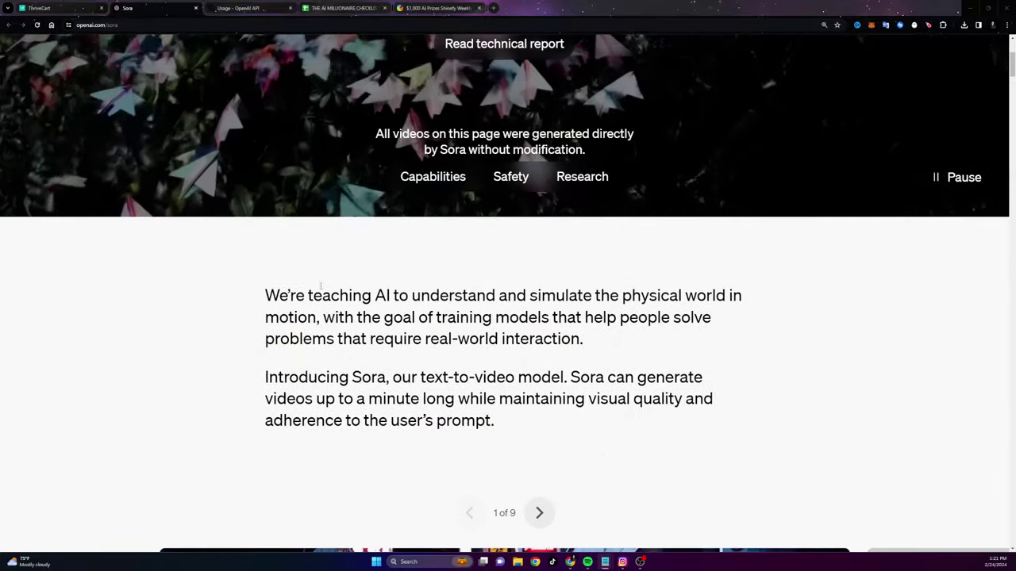
{"action": "scroll", "coordinate": [430, 295], "scroll_direction": "up", "scroll_amount": 3}
{"action": "scroll", "coordinate": [477, 325], "scroll_direction": "down", "scroll_amount": 2}
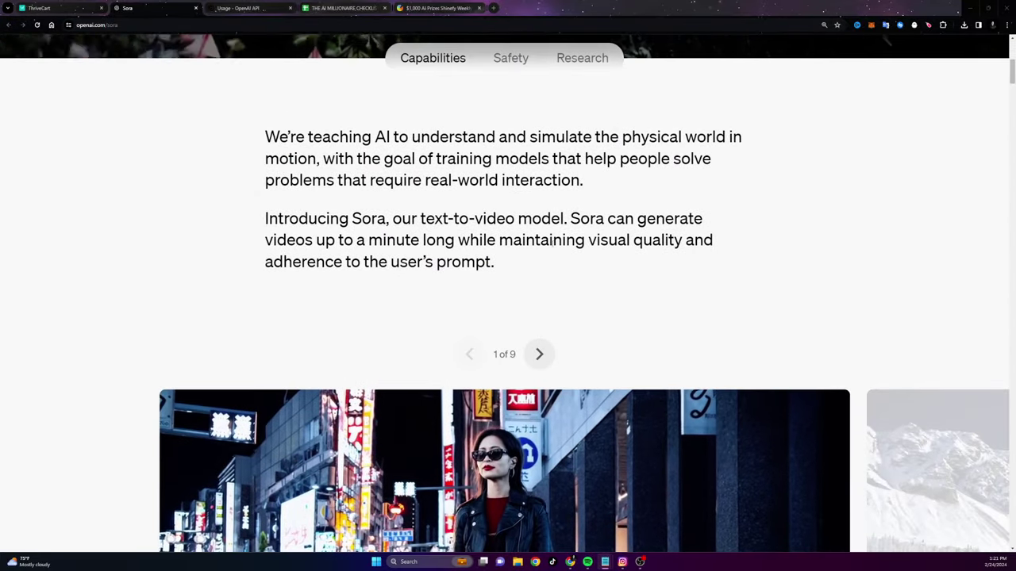
{"action": "left_click", "coordinate": [538, 354]}
{"action": "scroll", "coordinate": [544, 249], "scroll_direction": "down", "scroll_amount": 4}
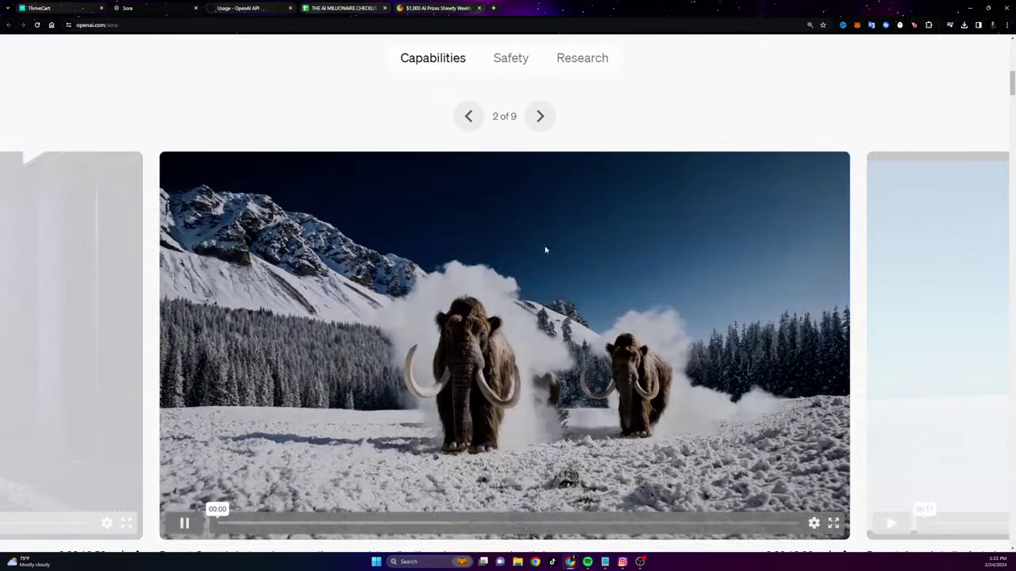
{"action": "scroll", "coordinate": [544, 249], "scroll_direction": "up", "scroll_amount": 1}
{"action": "scroll", "coordinate": [560, 127], "scroll_direction": "up", "scroll_amount": 1}
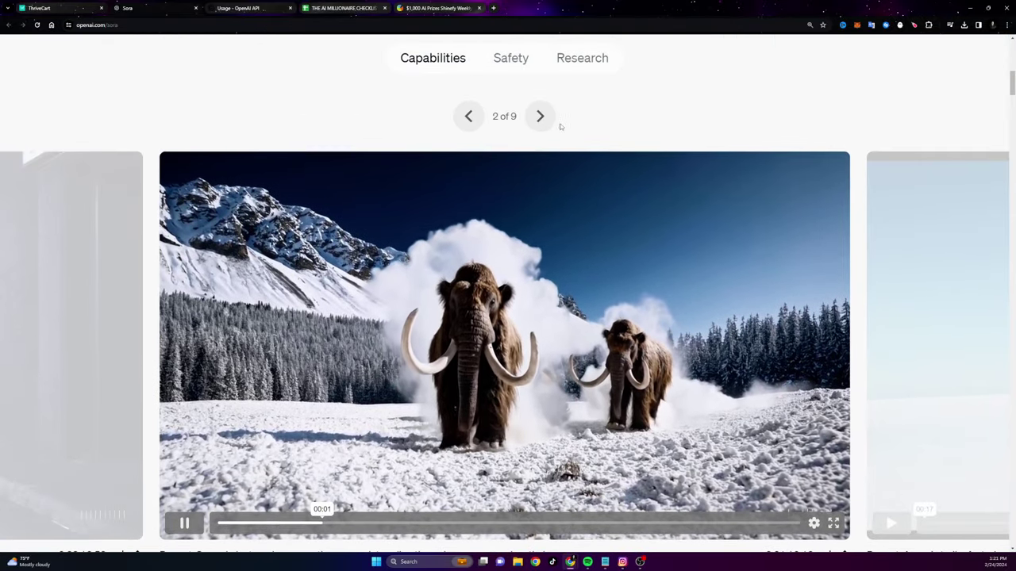
{"action": "left_click", "coordinate": [543, 116]}
{"action": "scroll", "coordinate": [543, 111], "scroll_direction": "down", "scroll_amount": 1}
{"action": "scroll", "coordinate": [542, 95], "scroll_direction": "up", "scroll_amount": 1}
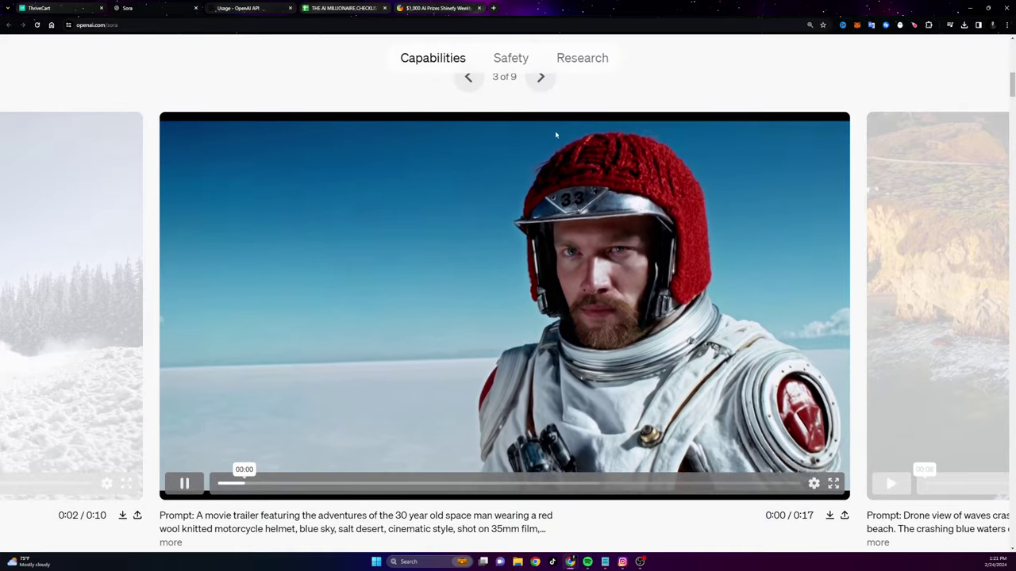
{"action": "left_click", "coordinate": [541, 84]}
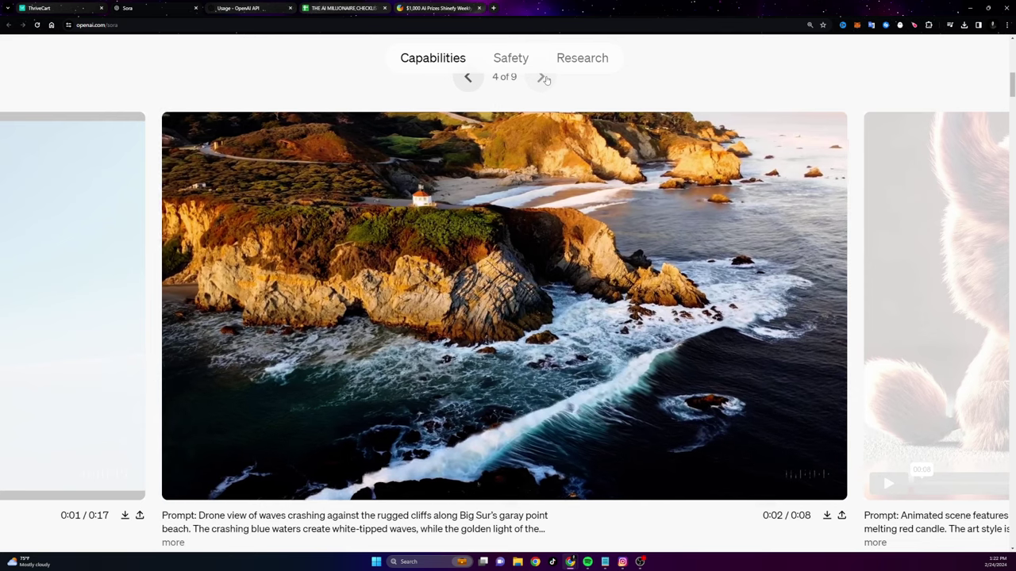
{"action": "left_click", "coordinate": [541, 80]}
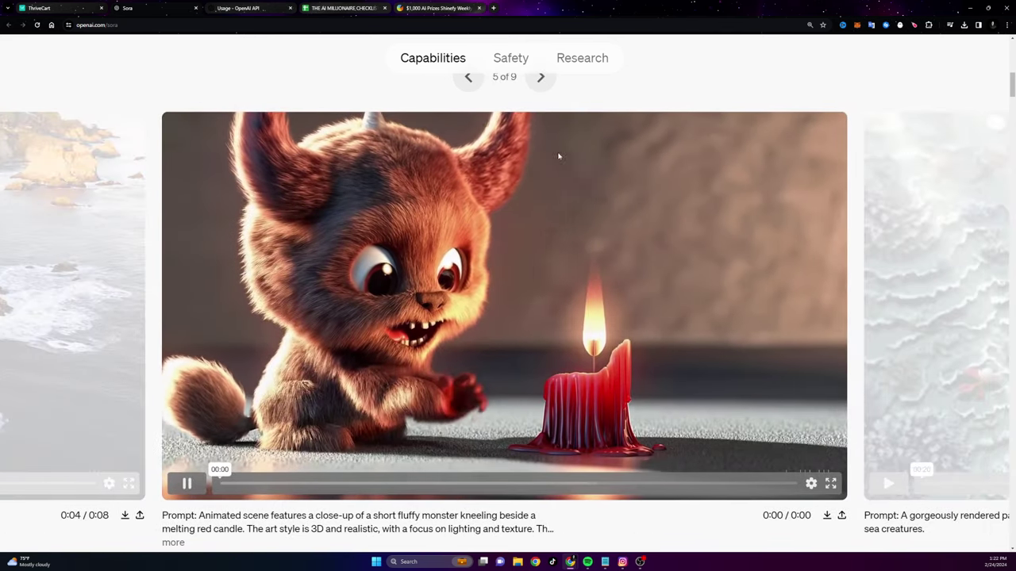
Step: Continue past the crowned pigeon clip to the pirate ships in coffee video, 8 of 9
{"action": "scroll", "coordinate": [587, 115], "scroll_direction": "up", "scroll_amount": 1}
{"action": "scroll", "coordinate": [598, 145], "scroll_direction": "down", "scroll_amount": 1}
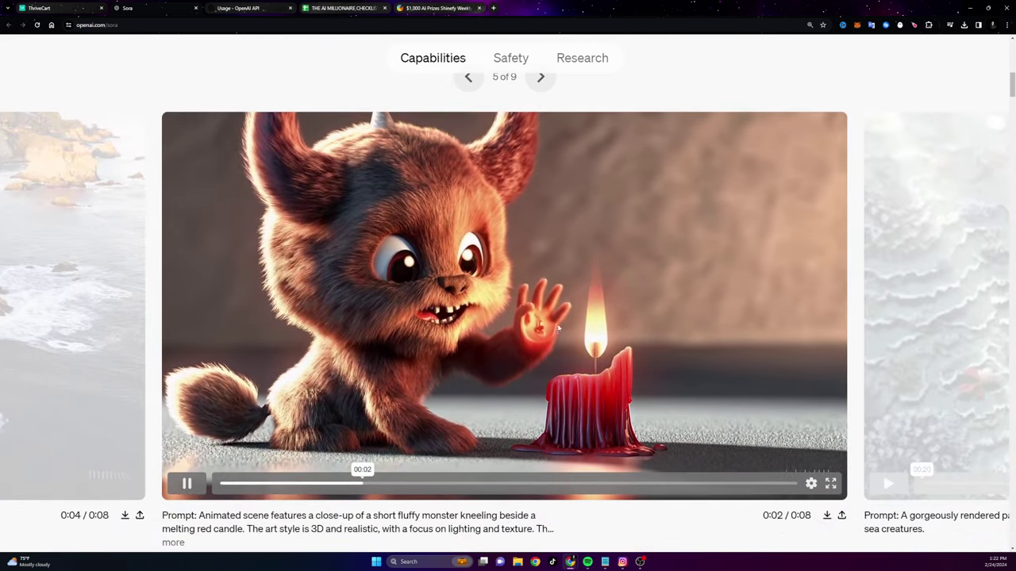
{"action": "scroll", "coordinate": [512, 315], "scroll_direction": "up", "scroll_amount": 1}
{"action": "scroll", "coordinate": [524, 325], "scroll_direction": "down", "scroll_amount": 1}
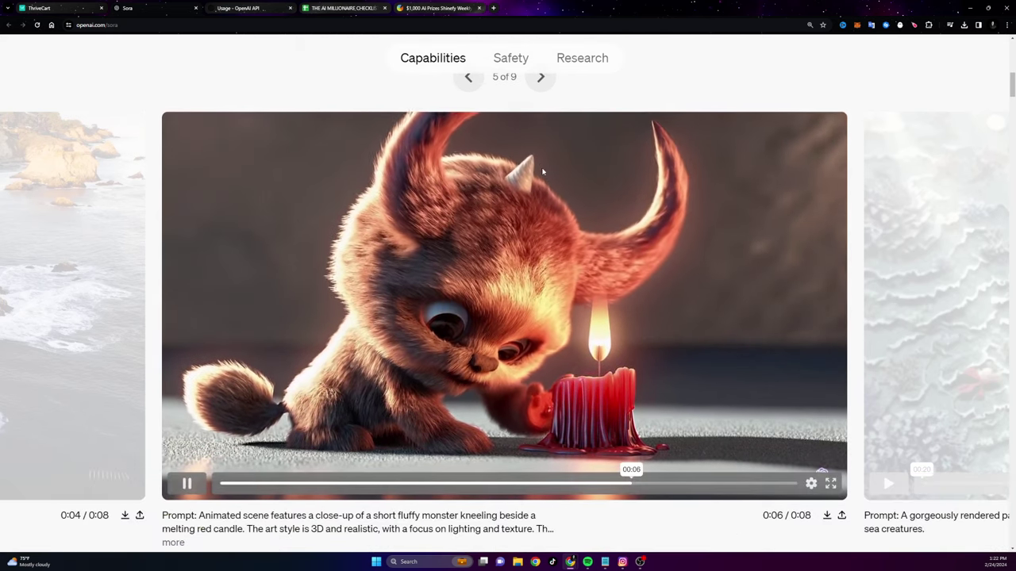
{"action": "left_click", "coordinate": [540, 79]}
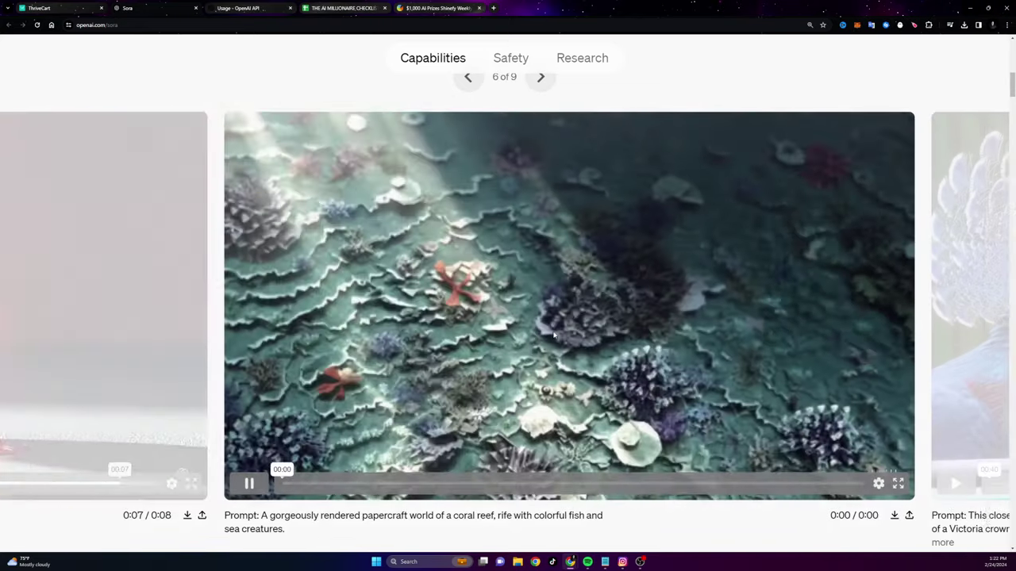
{"action": "scroll", "coordinate": [538, 147], "scroll_direction": "up", "scroll_amount": 1}
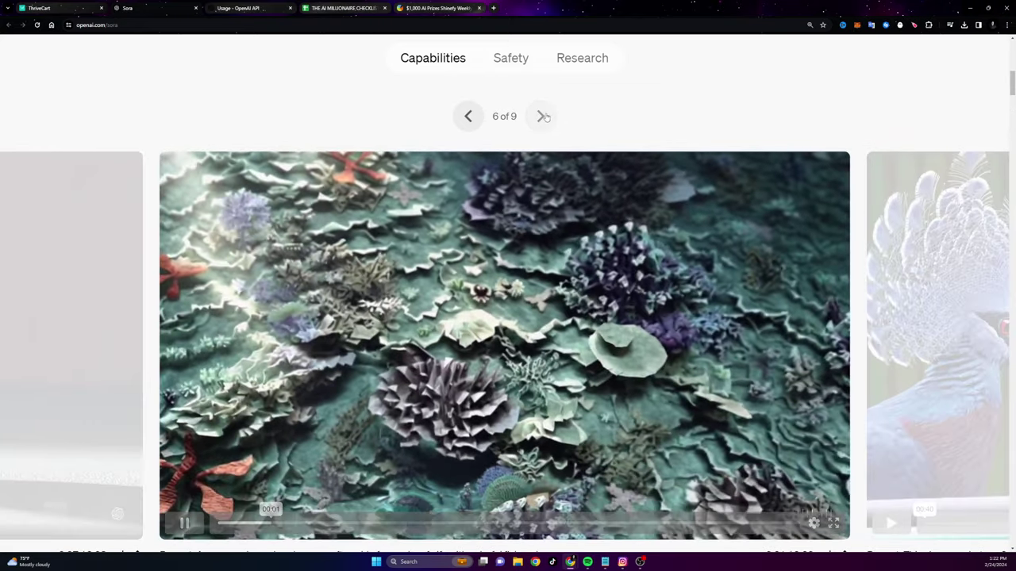
{"action": "left_click", "coordinate": [540, 116]}
{"action": "scroll", "coordinate": [560, 255], "scroll_direction": "down", "scroll_amount": 1}
{"action": "scroll", "coordinate": [561, 255], "scroll_direction": "up", "scroll_amount": 1}
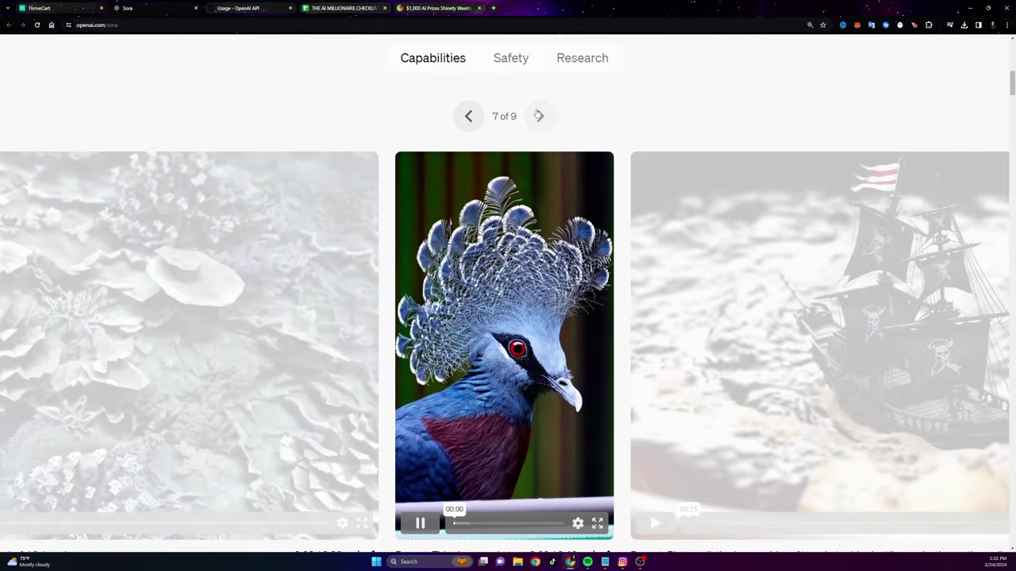
{"action": "left_click", "coordinate": [540, 116]}
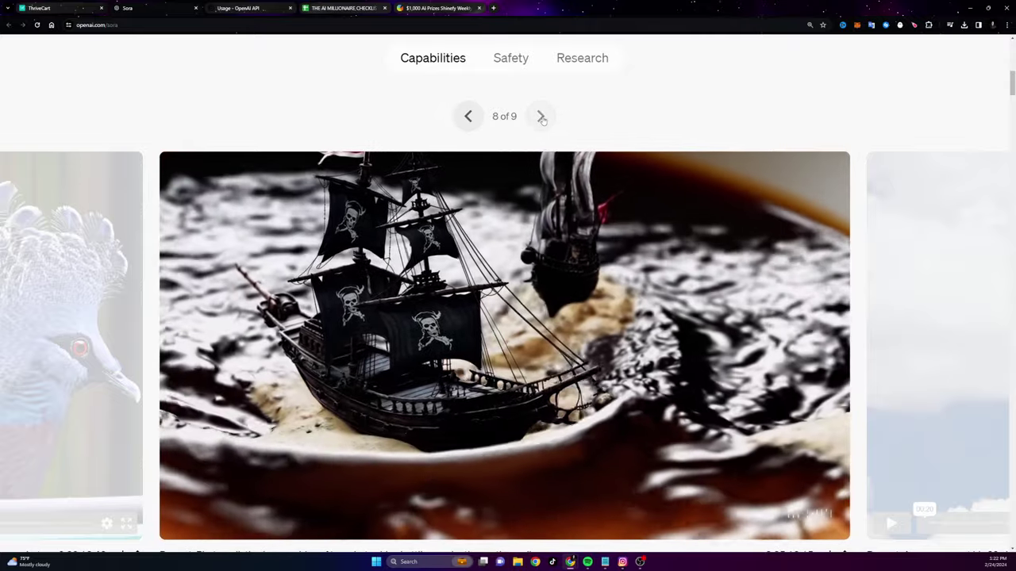
Step: Zoom the page out and select the pirate ships prompt text
{"action": "scroll", "coordinate": [551, 146], "scroll_direction": "down", "scroll_amount": 1}
{"action": "scroll", "coordinate": [551, 145], "scroll_direction": "down", "scroll_amount": 3}
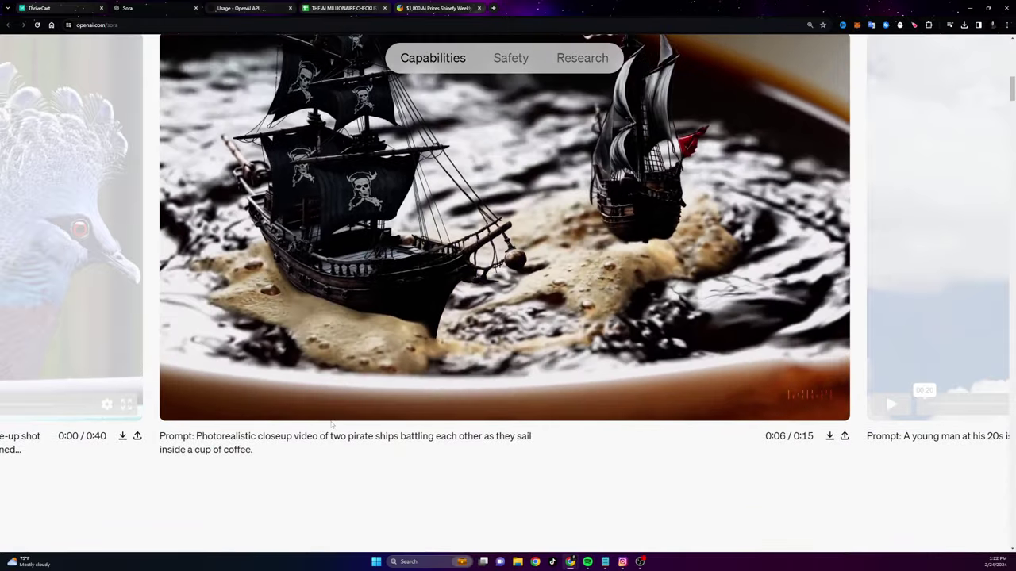
{"action": "key", "text": "ctrl+minus"}
{"action": "scroll", "coordinate": [268, 486], "scroll_direction": "down", "scroll_amount": 2}
{"action": "scroll", "coordinate": [268, 486], "scroll_direction": "up", "scroll_amount": 1}
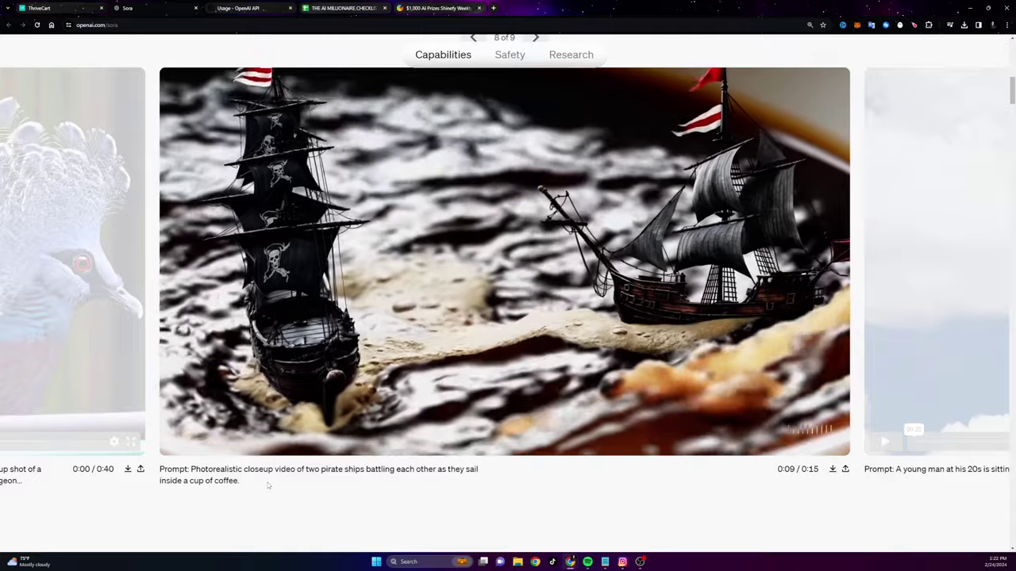
{"action": "triple_click", "coordinate": [269, 486]}
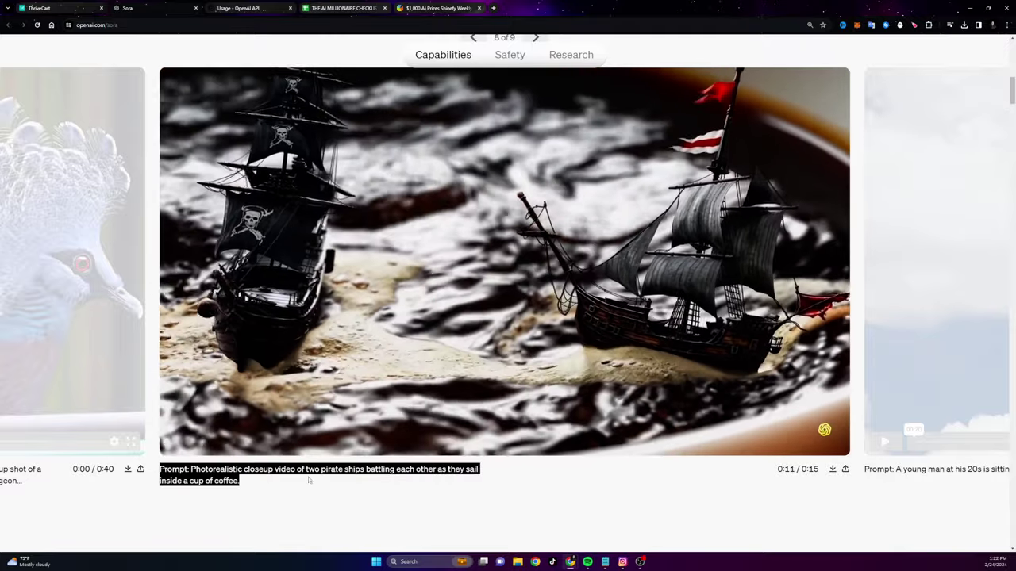
{"action": "left_click", "coordinate": [309, 480]}
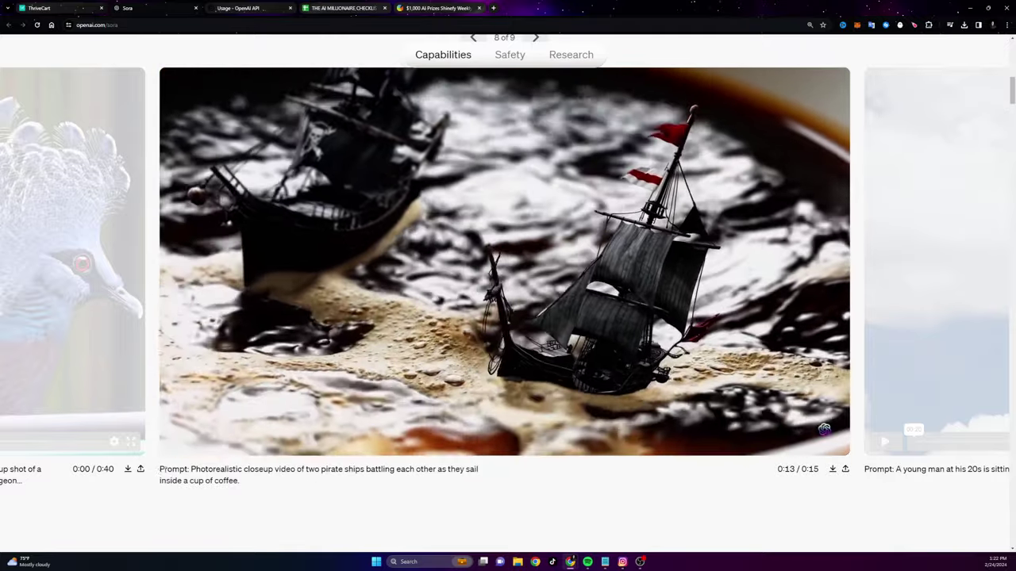
{"action": "triple_click", "coordinate": [265, 481]}
{"action": "left_click", "coordinate": [164, 480]}
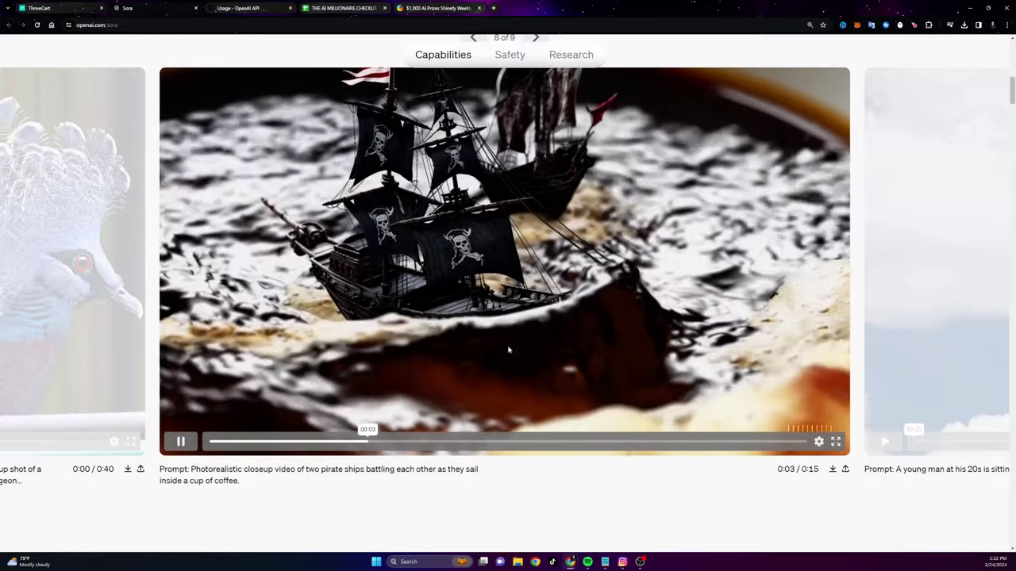
Step: Step the showcase to video 9 of 9, then back to the papercraft coral reef clip
{"action": "scroll", "coordinate": [581, 205], "scroll_direction": "up", "scroll_amount": 1}
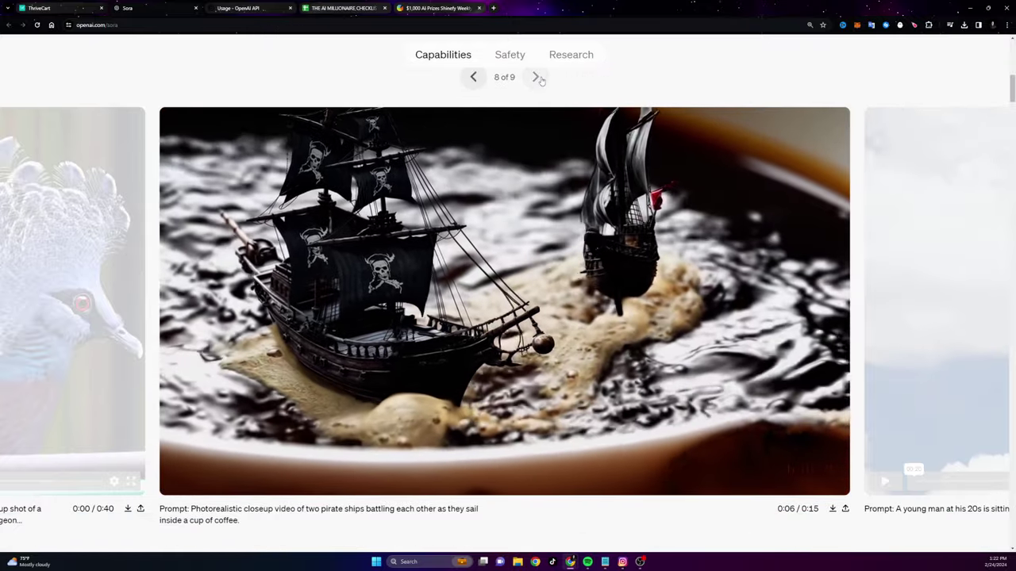
{"action": "left_click", "coordinate": [536, 77]}
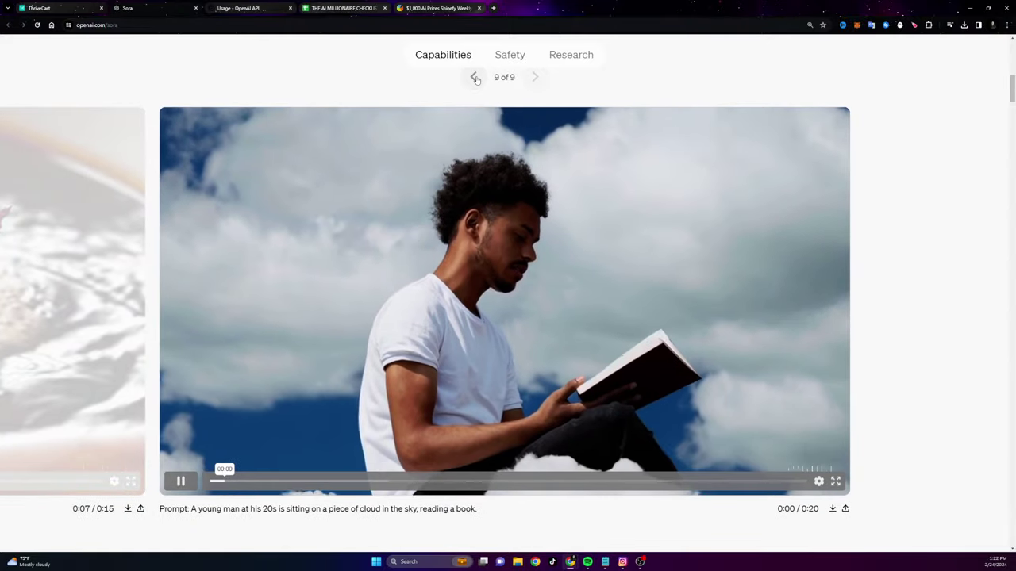
{"action": "left_click", "coordinate": [473, 77]}
{"action": "left_click", "coordinate": [474, 77]}
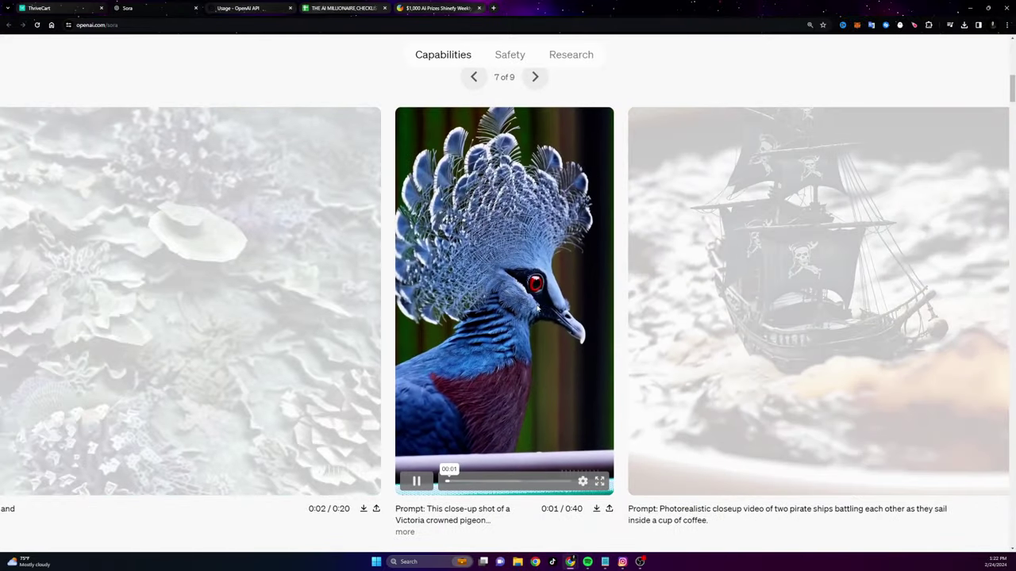
{"action": "left_click", "coordinate": [477, 77]}
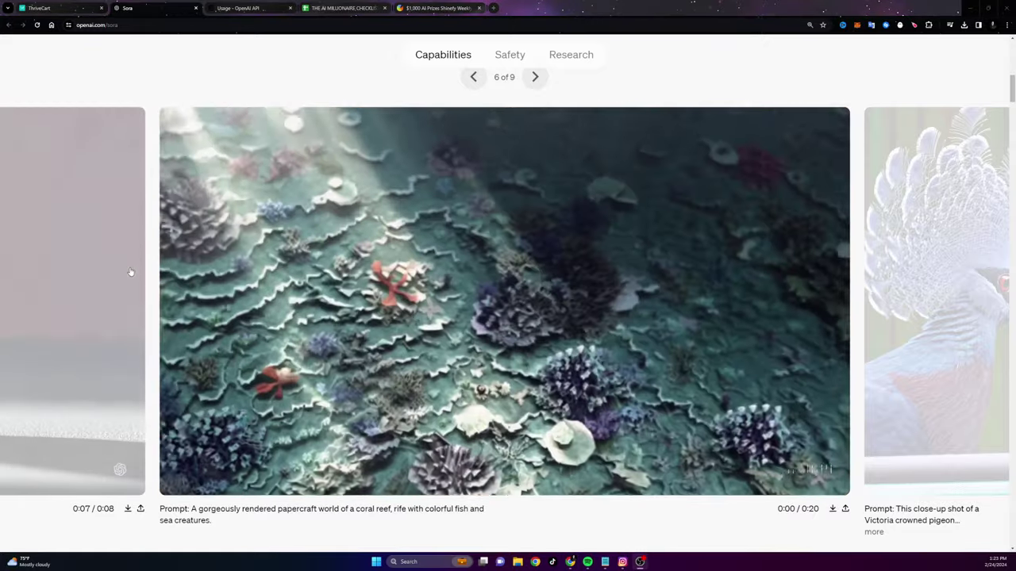
{"action": "left_click_drag", "start_coordinate": [129, 275], "coordinate": [387, 281]}
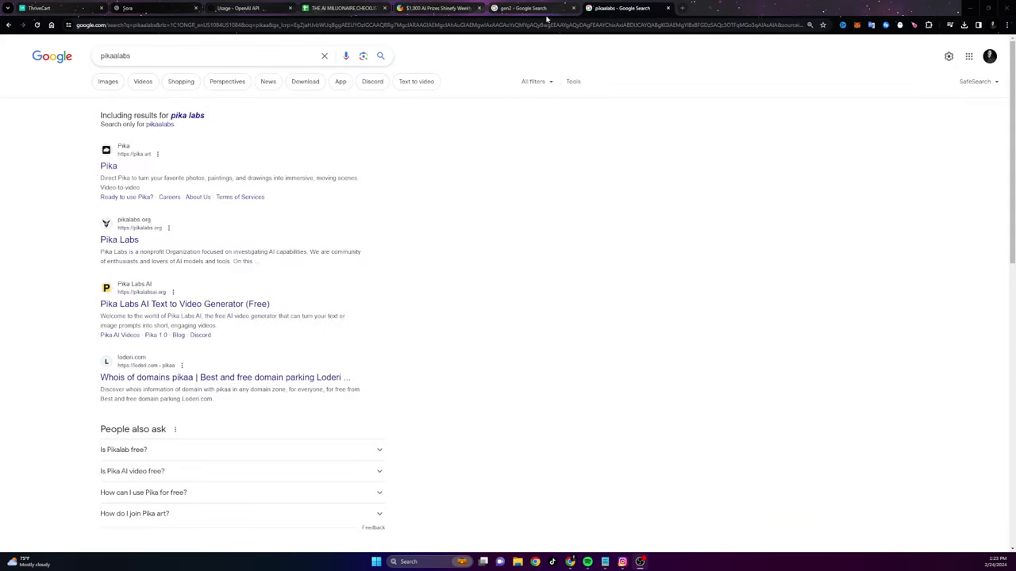
Step: Open the Pika website and the Gen-2 by Runway research page from the gen2 search results
{"action": "left_click", "coordinate": [568, 10]}
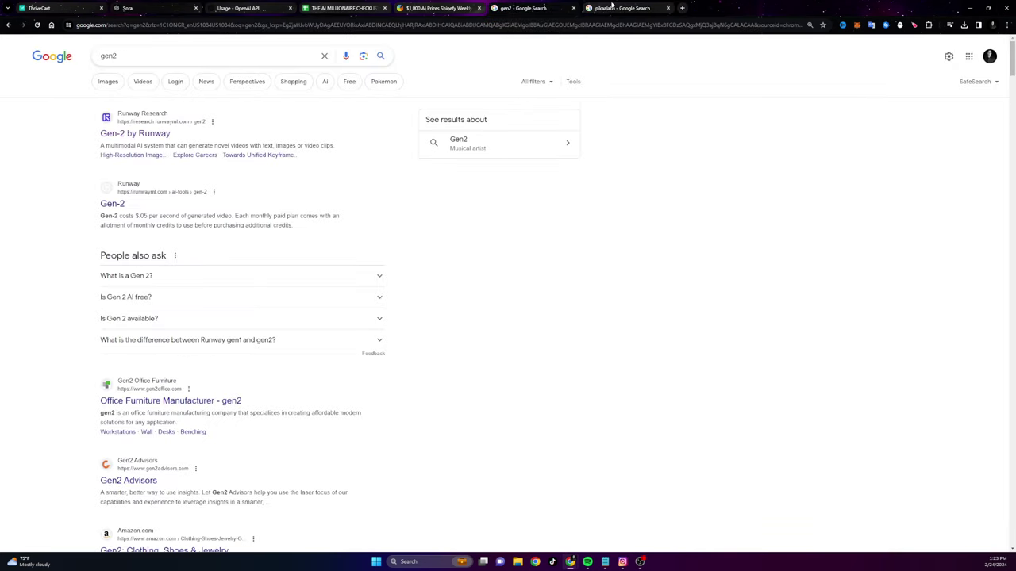
{"action": "left_click", "coordinate": [104, 168]}
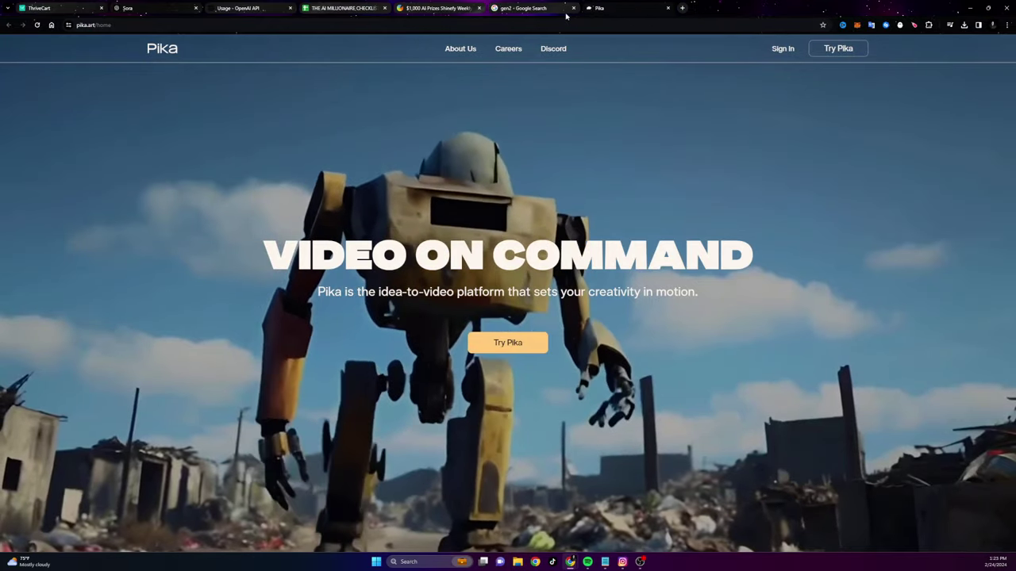
{"action": "left_click", "coordinate": [566, 12]}
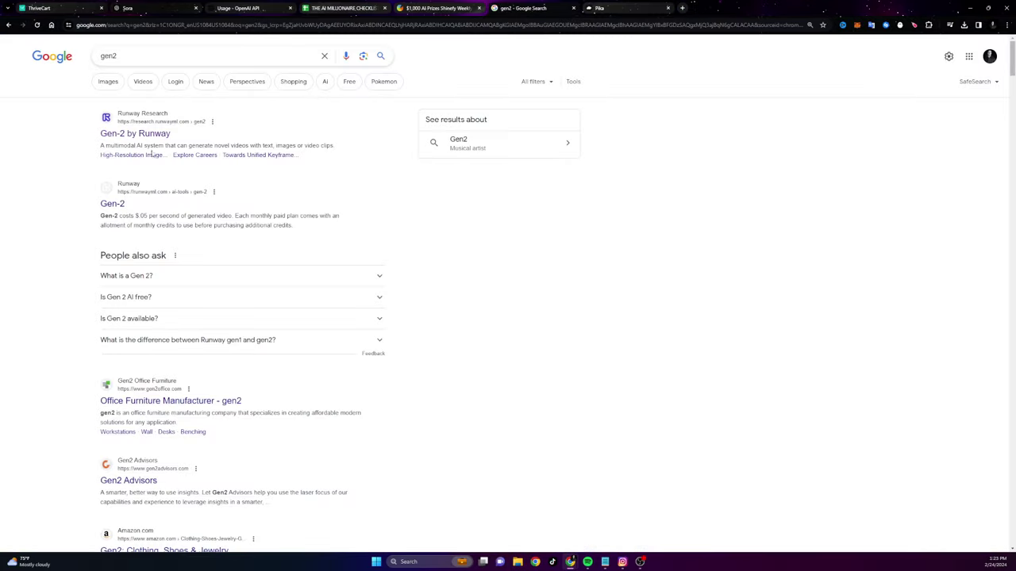
{"action": "left_click", "coordinate": [135, 134]}
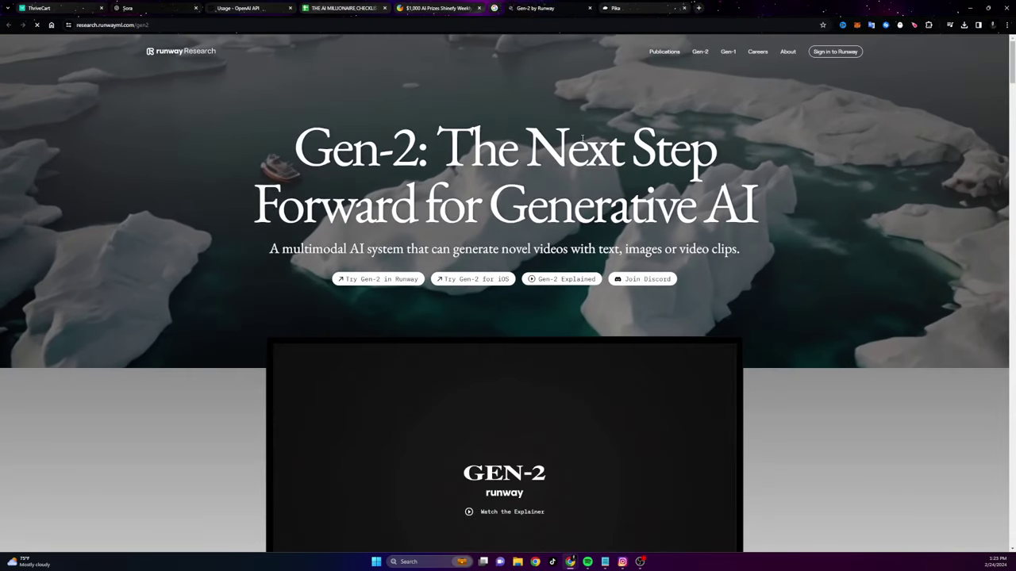
{"action": "scroll", "coordinate": [675, 184], "scroll_direction": "down", "scroll_amount": 10}
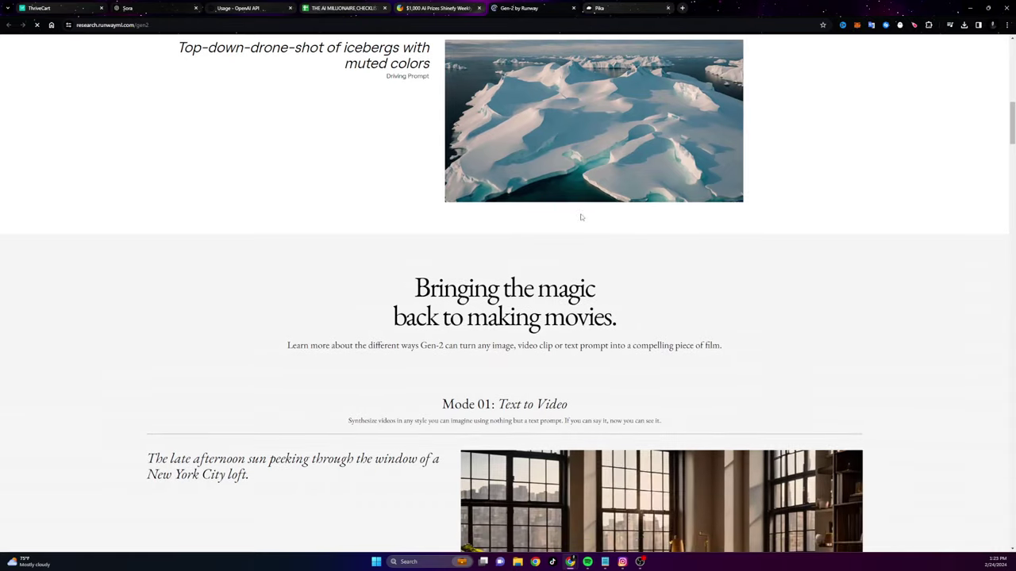
{"action": "scroll", "coordinate": [631, 135], "scroll_direction": "up", "scroll_amount": 5}
{"action": "scroll", "coordinate": [603, 127], "scroll_direction": "up", "scroll_amount": 3}
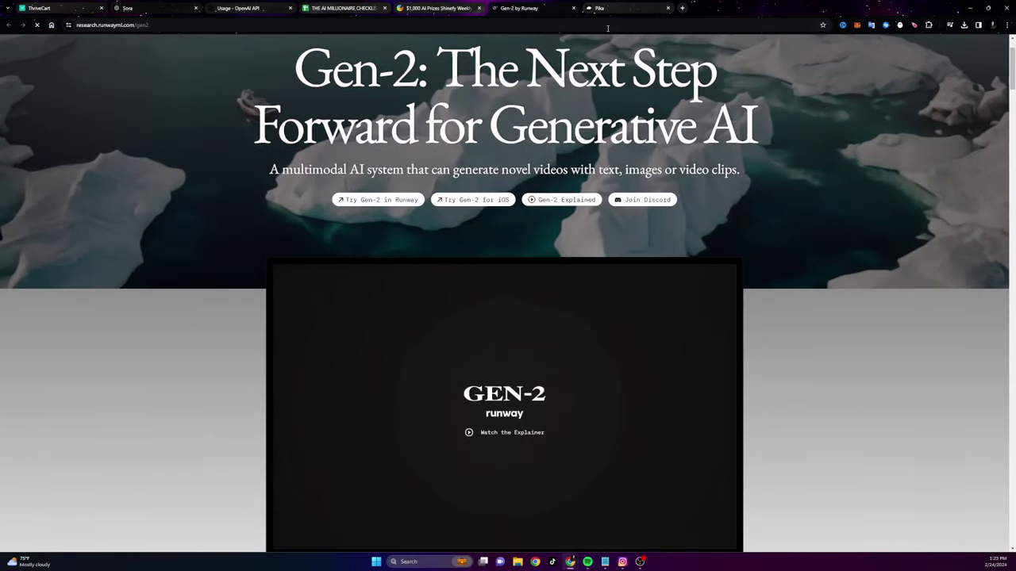
{"action": "scroll", "coordinate": [601, 129], "scroll_direction": "down", "scroll_amount": 10}
{"action": "scroll", "coordinate": [543, 193], "scroll_direction": "down", "scroll_amount": 4}
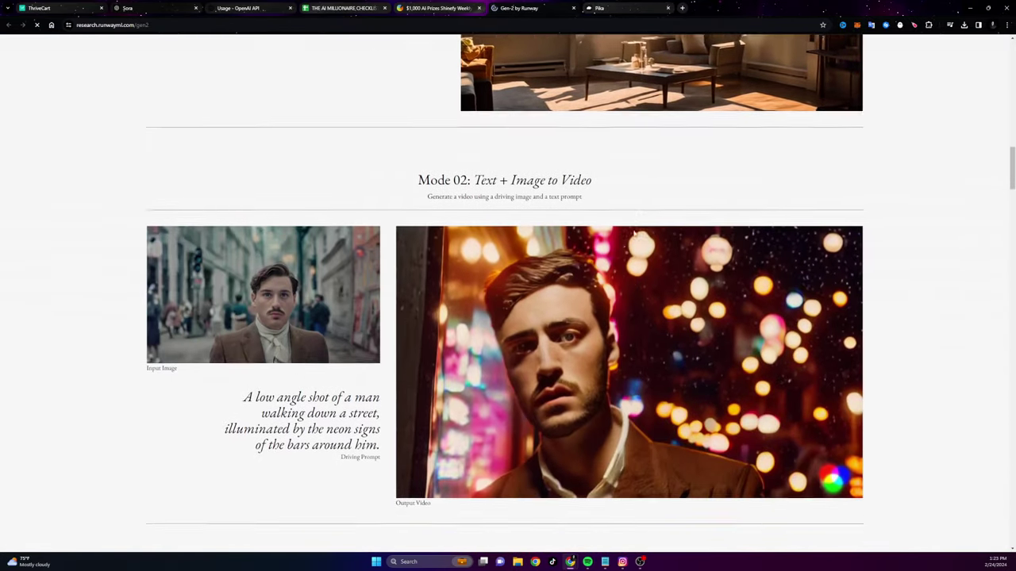
Step: Glance at the Pika site, then scroll through the Gen-2 page's Mode 02 and Mode 03 demos
{"action": "left_click", "coordinate": [623, 15]}
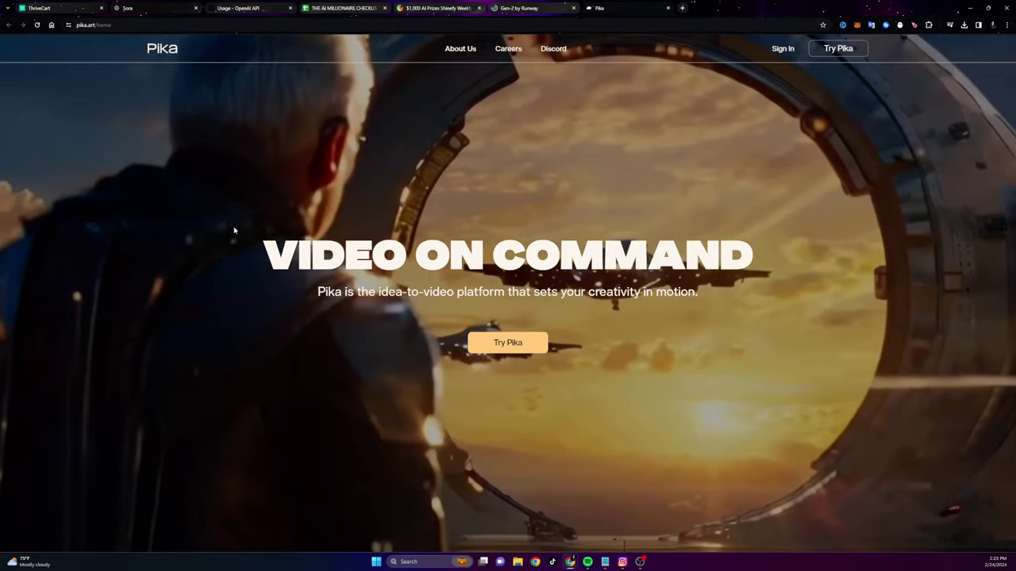
{"action": "scroll", "coordinate": [481, 188], "scroll_direction": "down", "scroll_amount": 3}
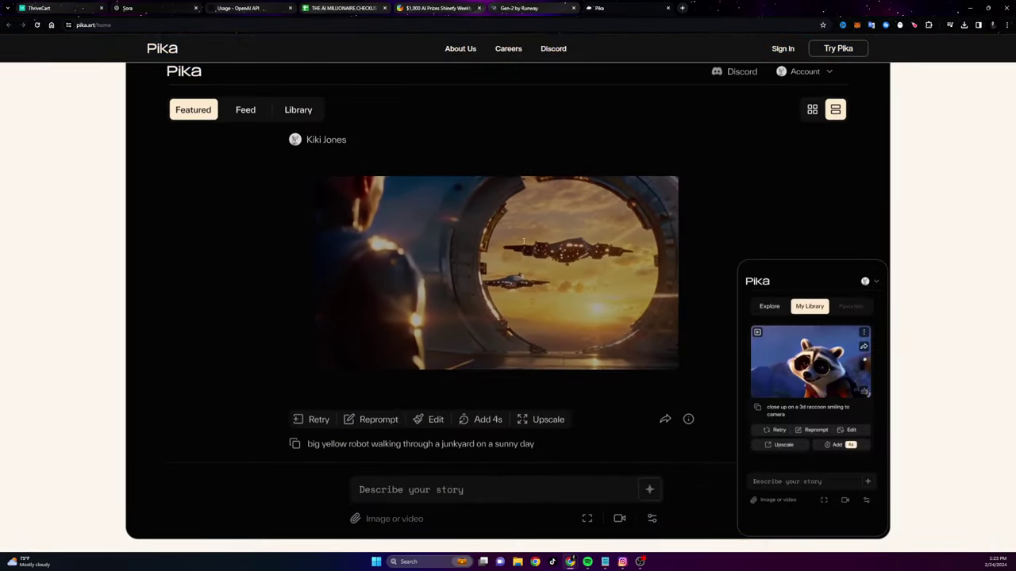
{"action": "scroll", "coordinate": [523, 240], "scroll_direction": "up", "scroll_amount": 3}
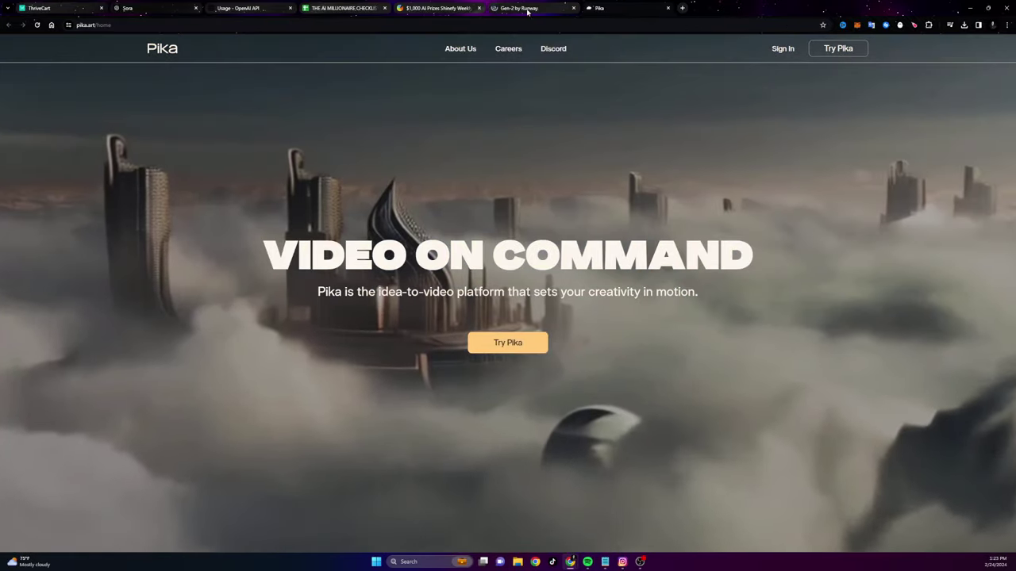
{"action": "left_click", "coordinate": [526, 11]}
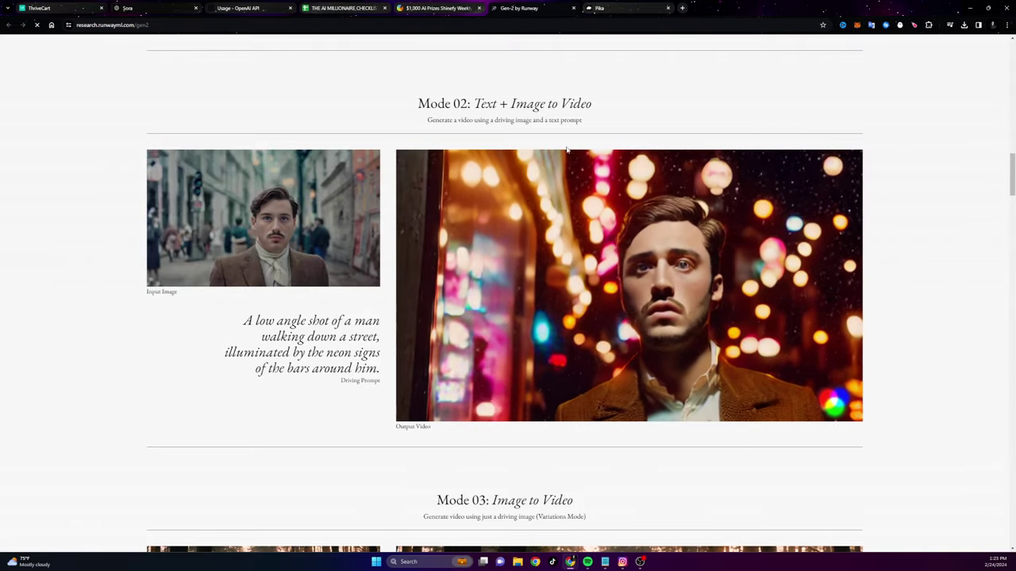
{"action": "scroll", "coordinate": [567, 149], "scroll_direction": "down", "scroll_amount": 10}
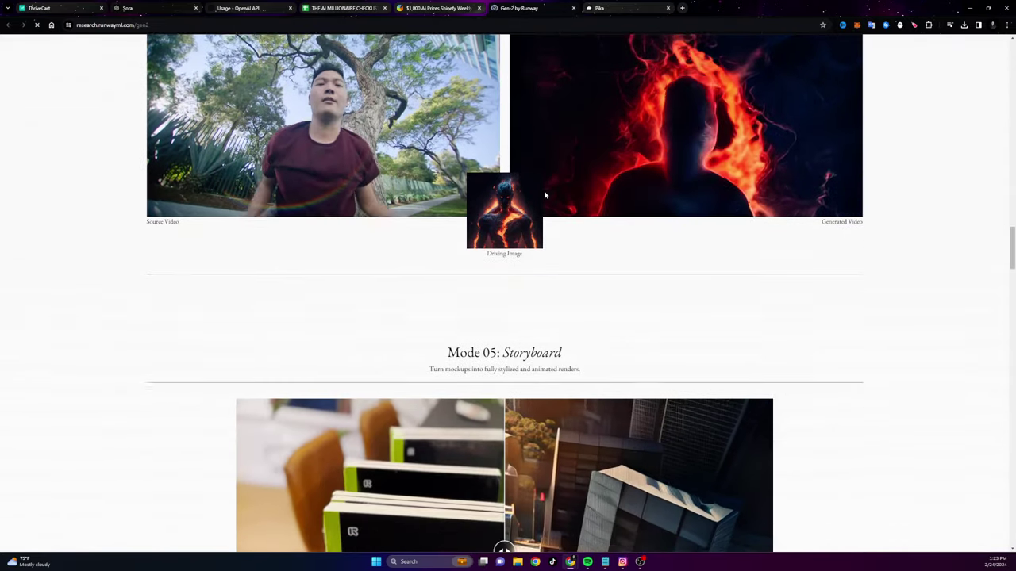
{"action": "scroll", "coordinate": [544, 195], "scroll_direction": "down", "scroll_amount": 10}
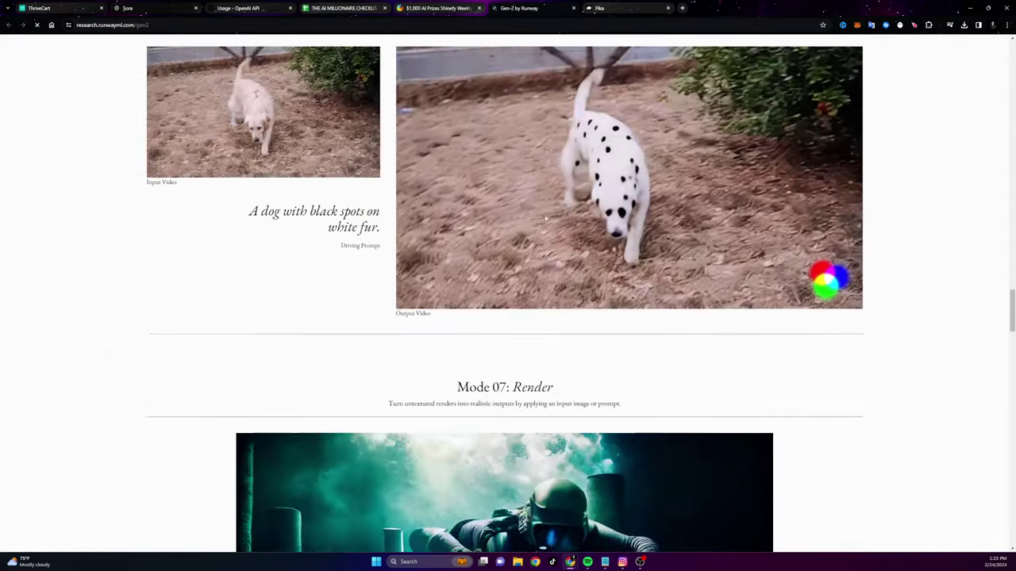
{"action": "scroll", "coordinate": [546, 218], "scroll_direction": "up", "scroll_amount": 20}
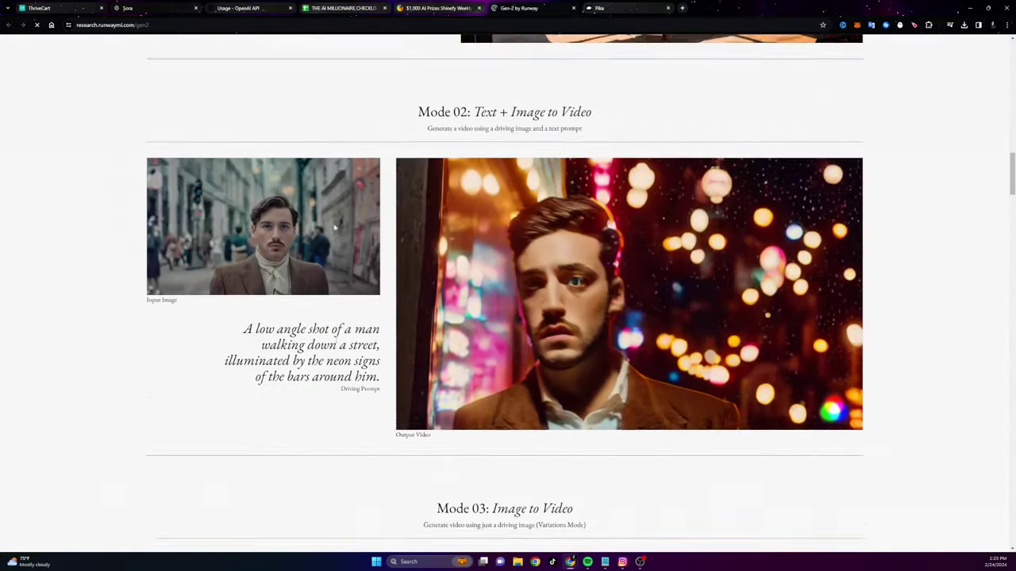
{"action": "scroll", "coordinate": [331, 228], "scroll_direction": "up", "scroll_amount": 15}
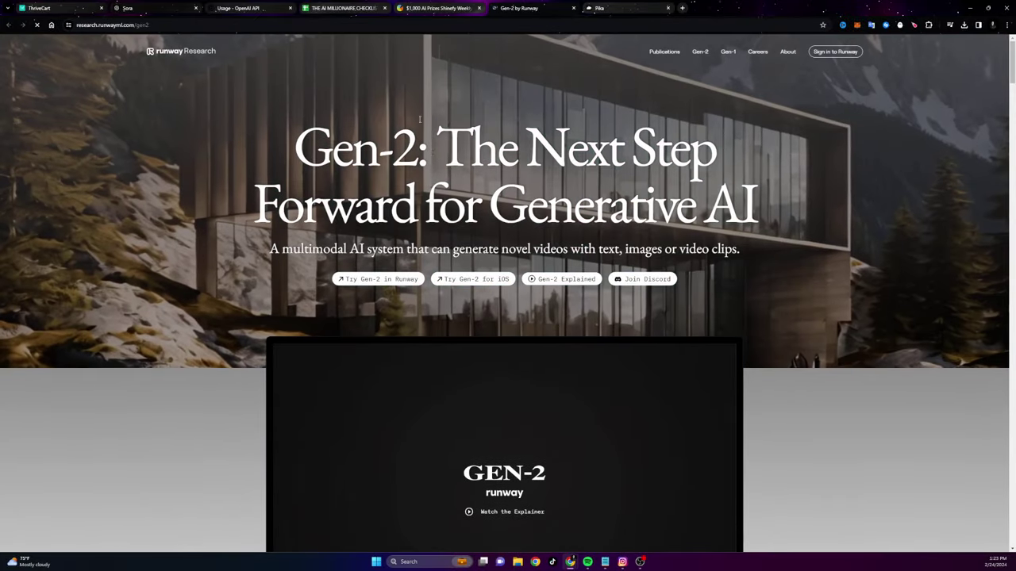
{"action": "triple_click", "coordinate": [420, 119]}
{"action": "left_click", "coordinate": [420, 119]}
{"action": "scroll", "coordinate": [646, 263], "scroll_direction": "down", "scroll_amount": 4}
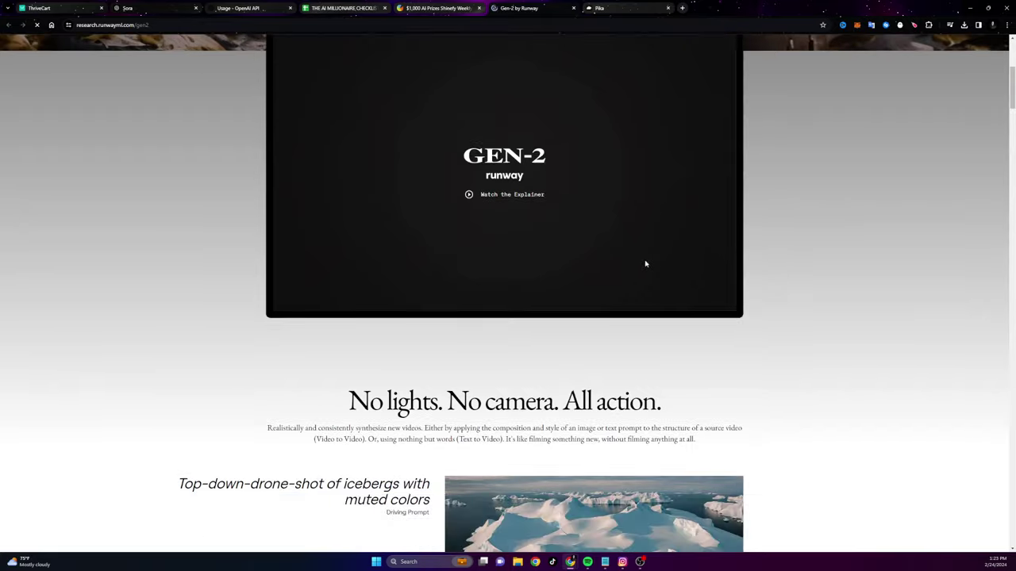
{"action": "scroll", "coordinate": [645, 264], "scroll_direction": "down", "scroll_amount": 12}
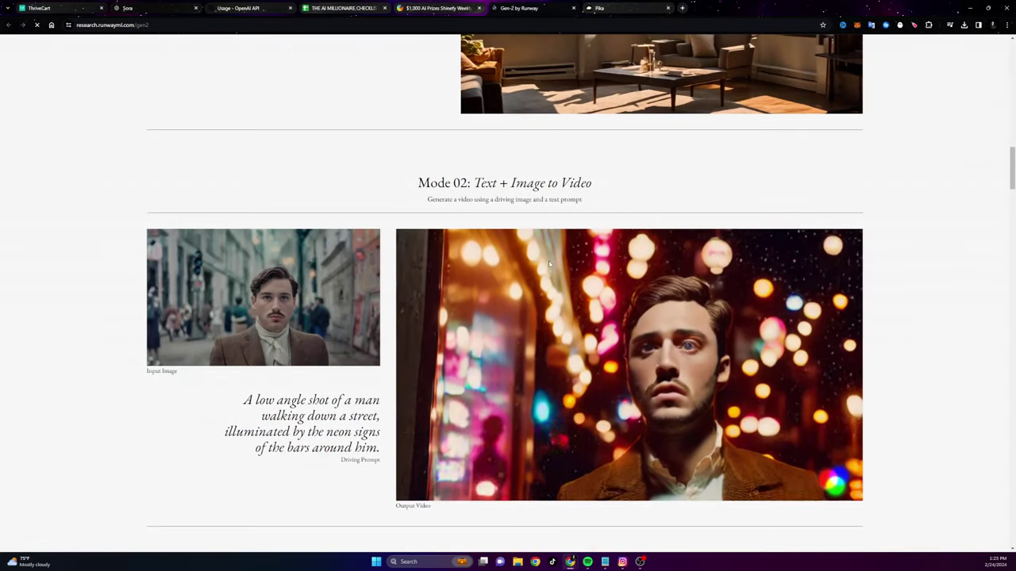
{"action": "scroll", "coordinate": [549, 265], "scroll_direction": "down", "scroll_amount": 5}
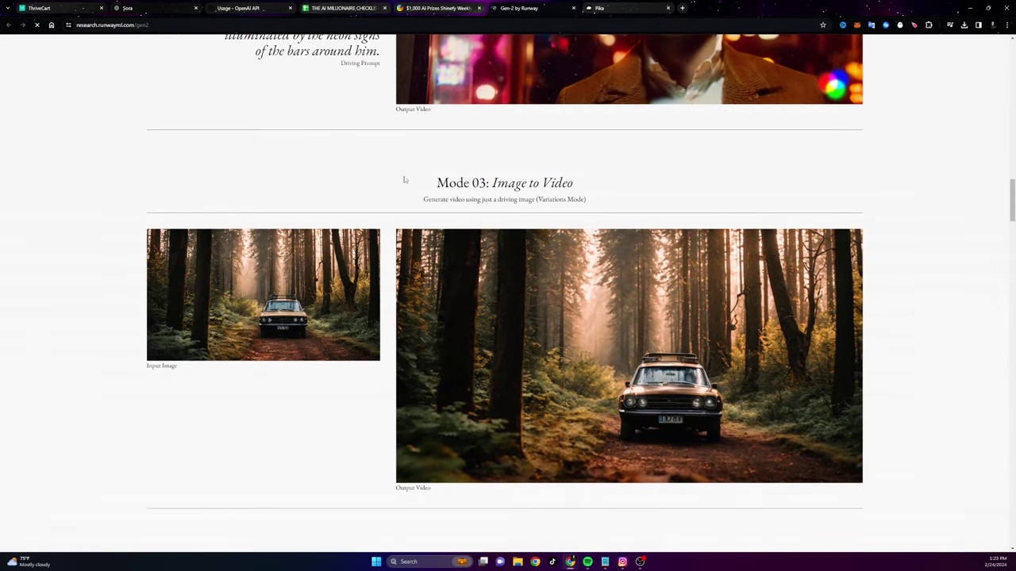
{"action": "scroll", "coordinate": [403, 180], "scroll_direction": "up", "scroll_amount": 3}
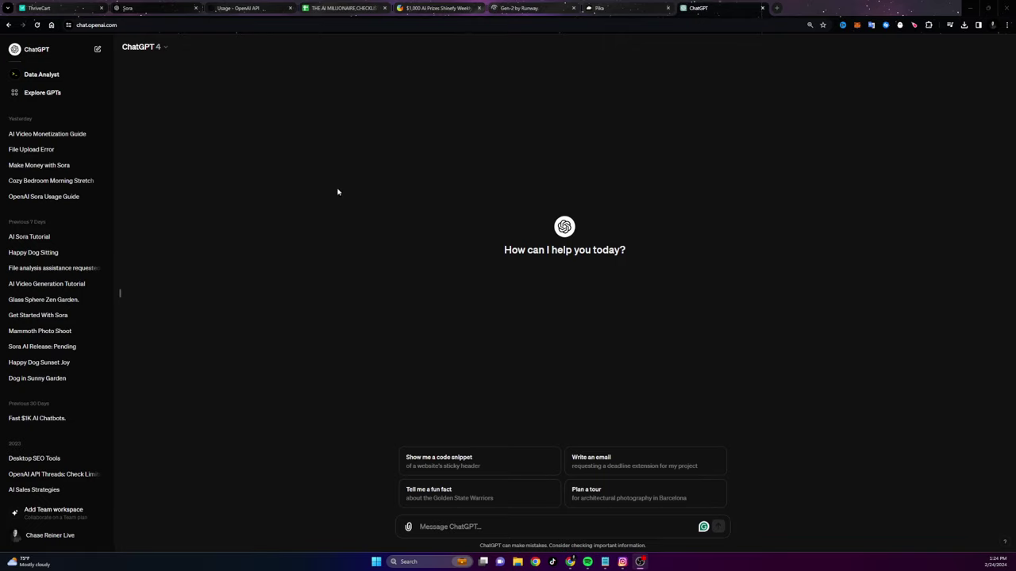
{"action": "left_click", "coordinate": [141, 47]}
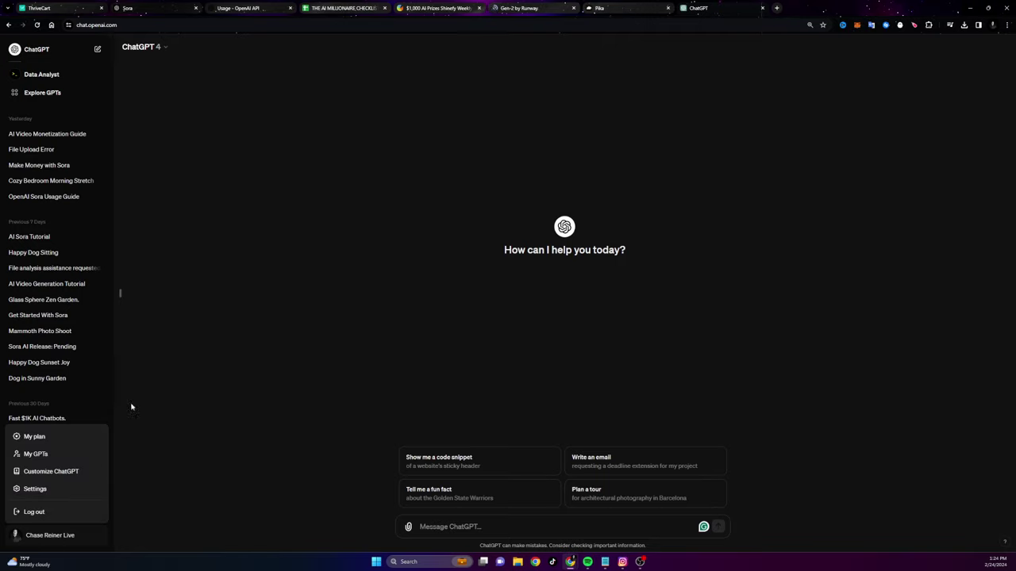
{"action": "left_click", "coordinate": [82, 439]}
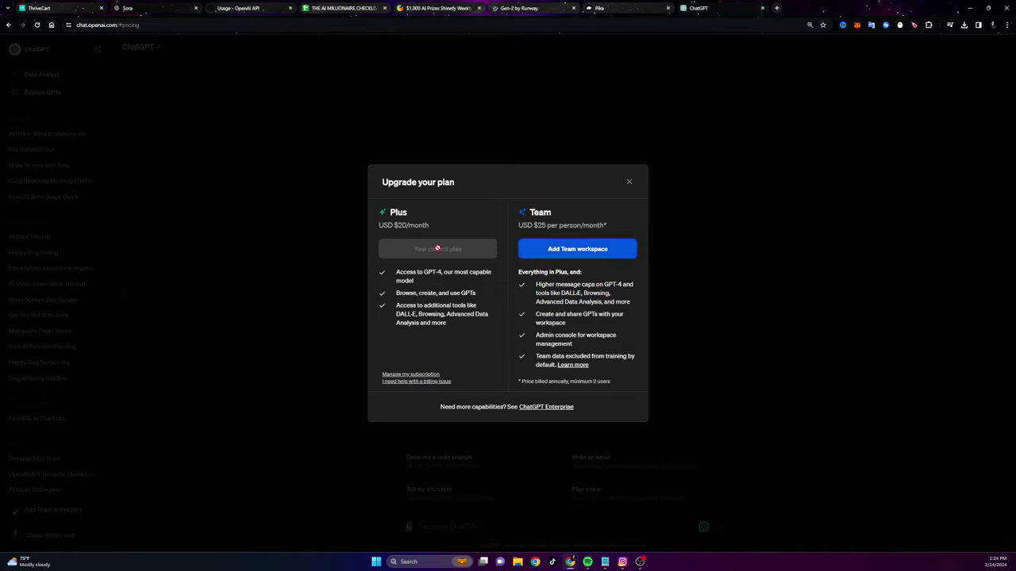
{"action": "left_click", "coordinate": [629, 183]}
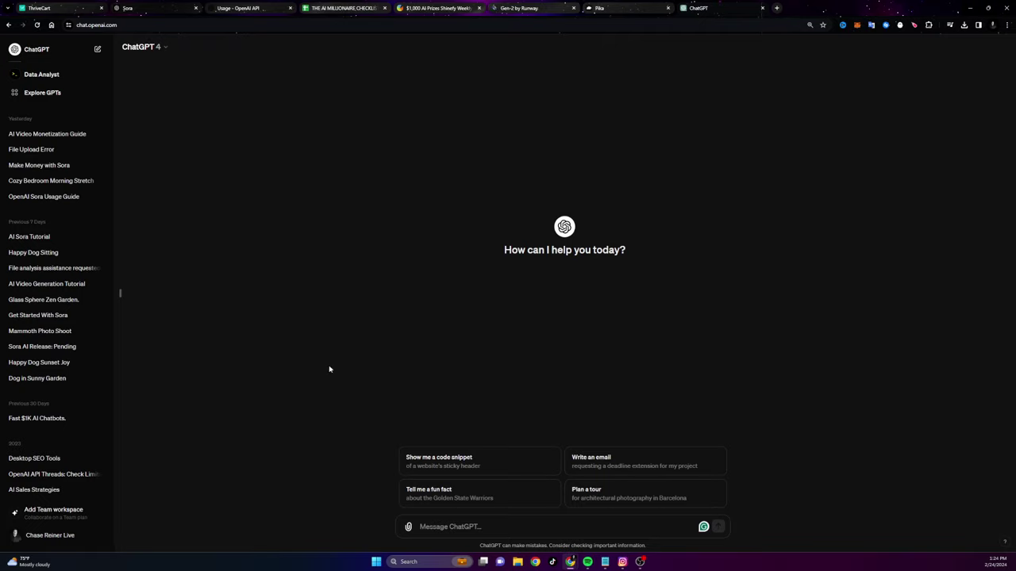
{"action": "left_click", "coordinate": [89, 533]}
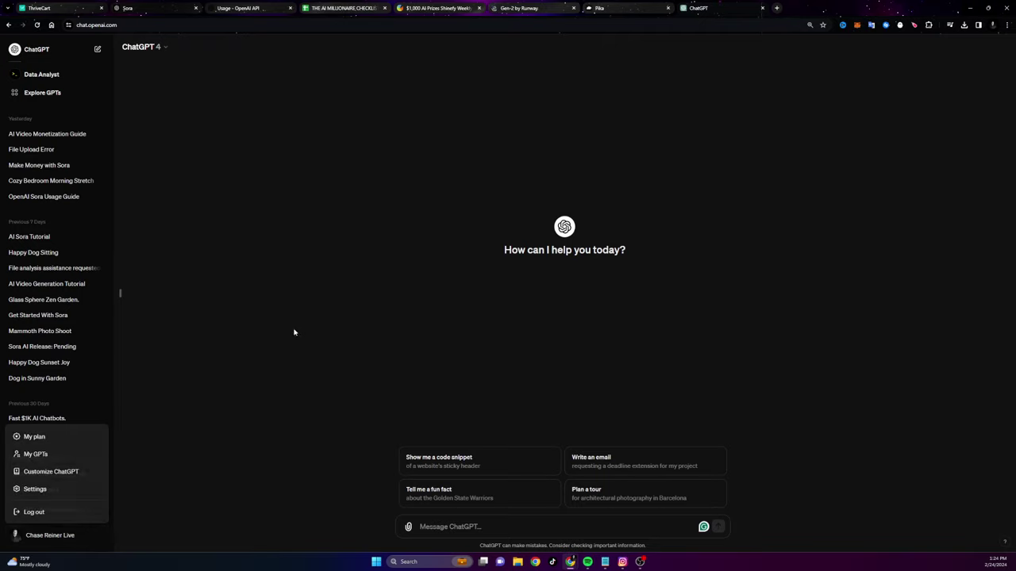
{"action": "left_click", "coordinate": [365, 386]}
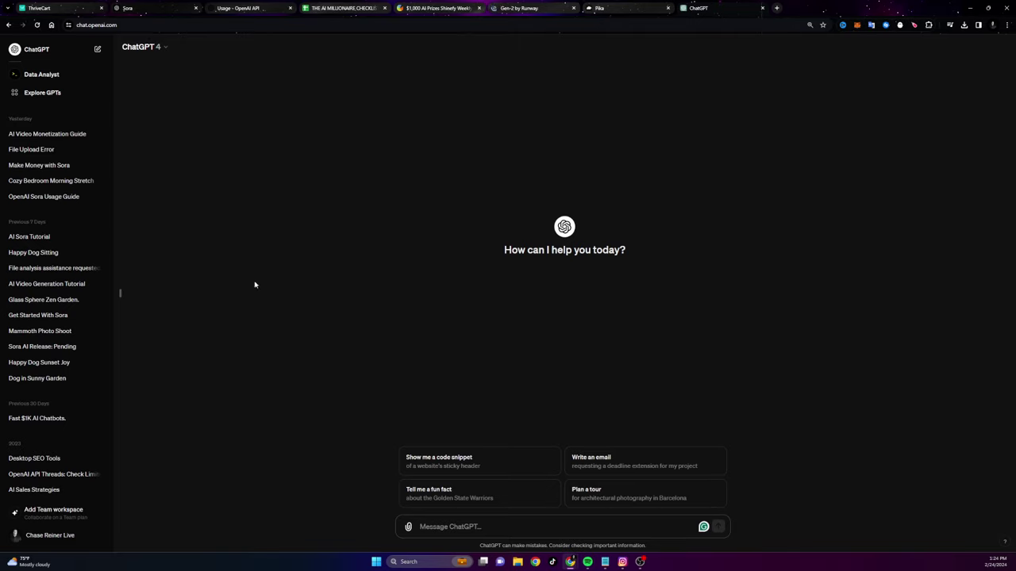
Step: Ask ChatGPT for a post about a dog wearing a hat, then for image prompts for it
{"action": "type", "text": "I want a"}
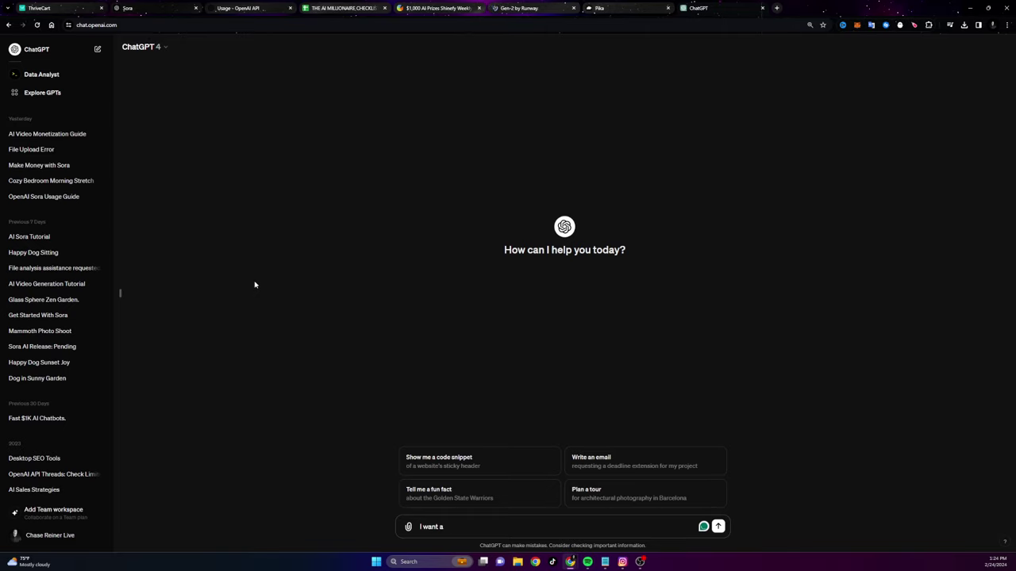
{"action": "type", "text": " vpost about a dog wearing a hat"}
{"action": "key", "text": "Return"}
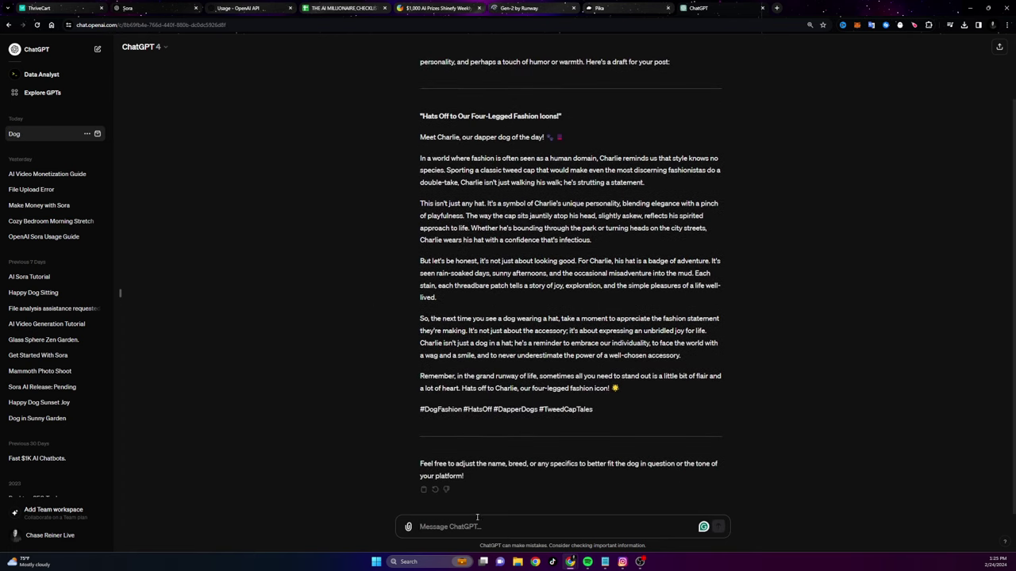
{"action": "type", "text": "Im"}
{"action": "key", "text": "BackSpace"}
{"action": "key", "text": "BackSpace"}
{"action": "type", "text": "create image prompts for this"}
{"action": "key", "text": "Return"}
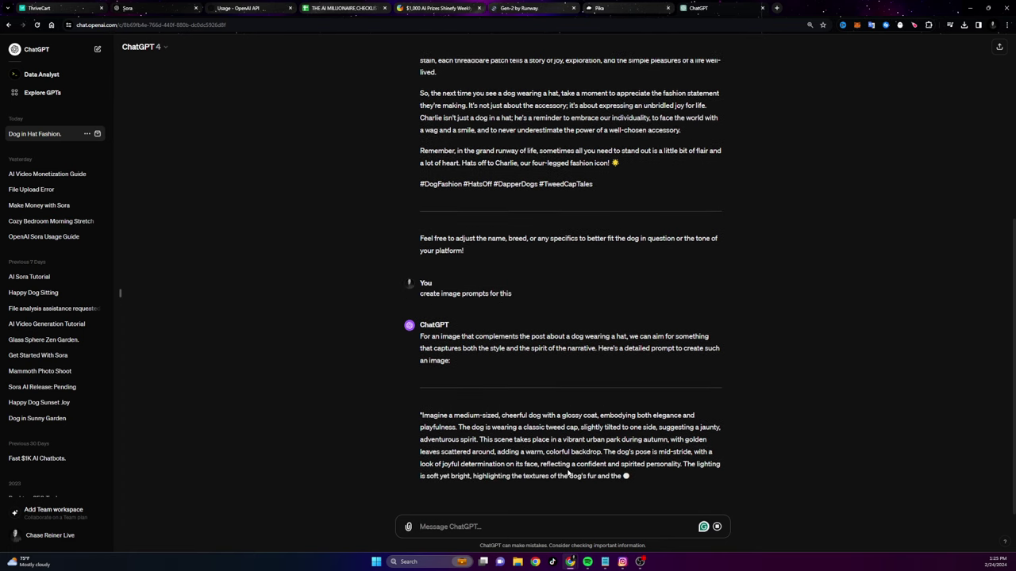
Step: Send 'image of' followed by the pasted image prompt to generate the picture
{"action": "type", "text": "image of"}
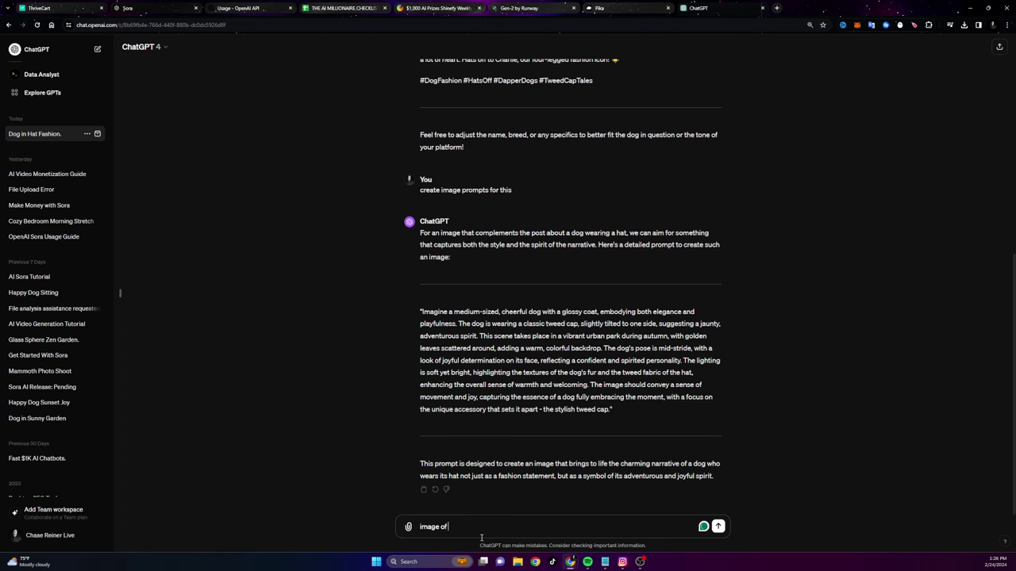
{"action": "type", "text": "\"Imagine a medium-sized, cheerful dog with a glossy coat, embodying both elegance and playfulness. The dog is wearing a classic tweed cap, slightly tilted to one side, suggesting a jaunty, adventurous spirit."}
{"action": "key", "text": "Return"}
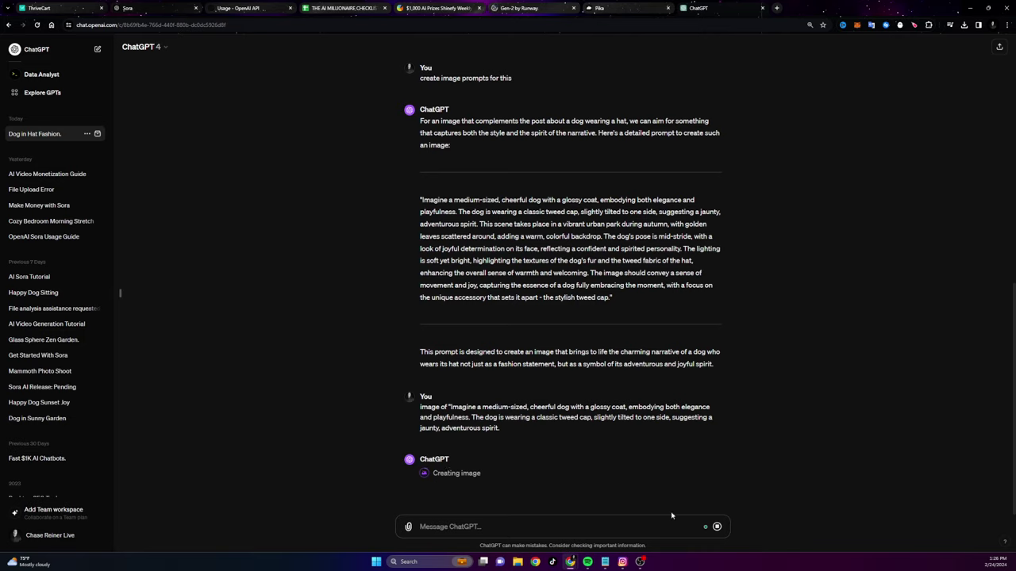
Step: Search the Windows Start menu for 'capcut', then close the search without launching anything
{"action": "left_click", "coordinate": [373, 560]}
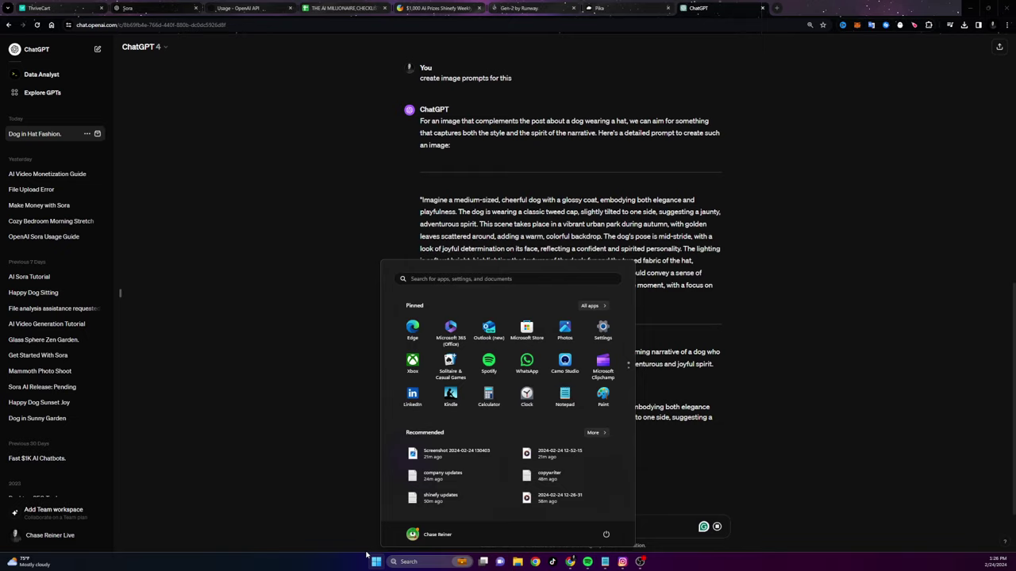
{"action": "type", "text": "capcut"}
{"action": "left_click", "coordinate": [368, 556]}
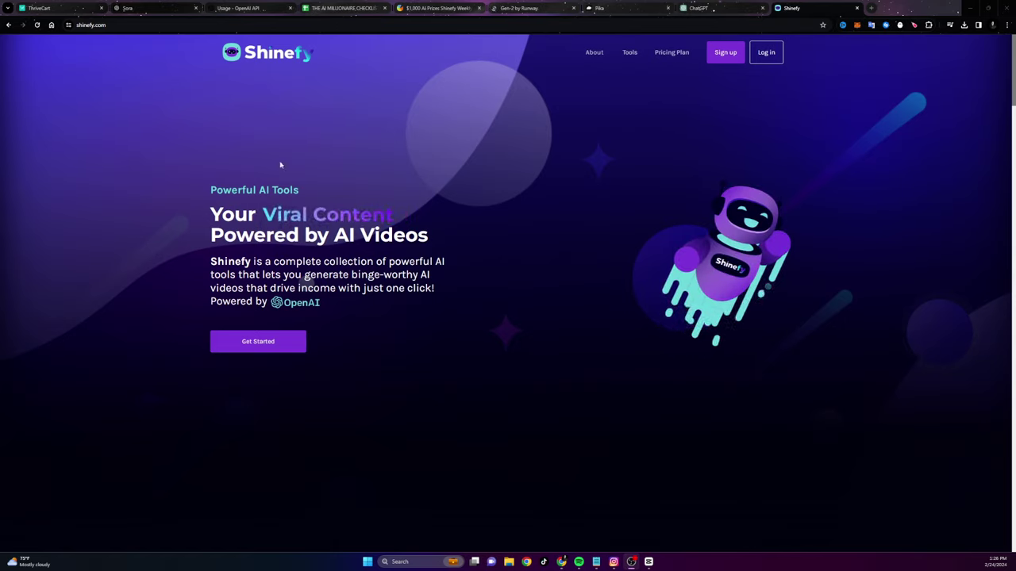
Step: Fill in the saved e-mail and submit the opt-in form
{"action": "left_click", "coordinate": [294, 345]}
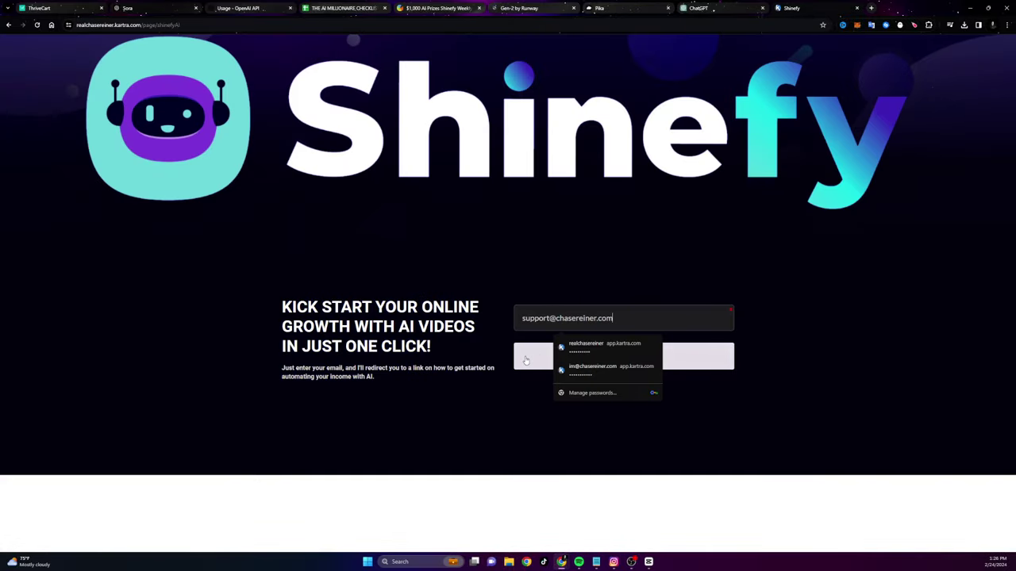
{"action": "left_click", "coordinate": [526, 360]}
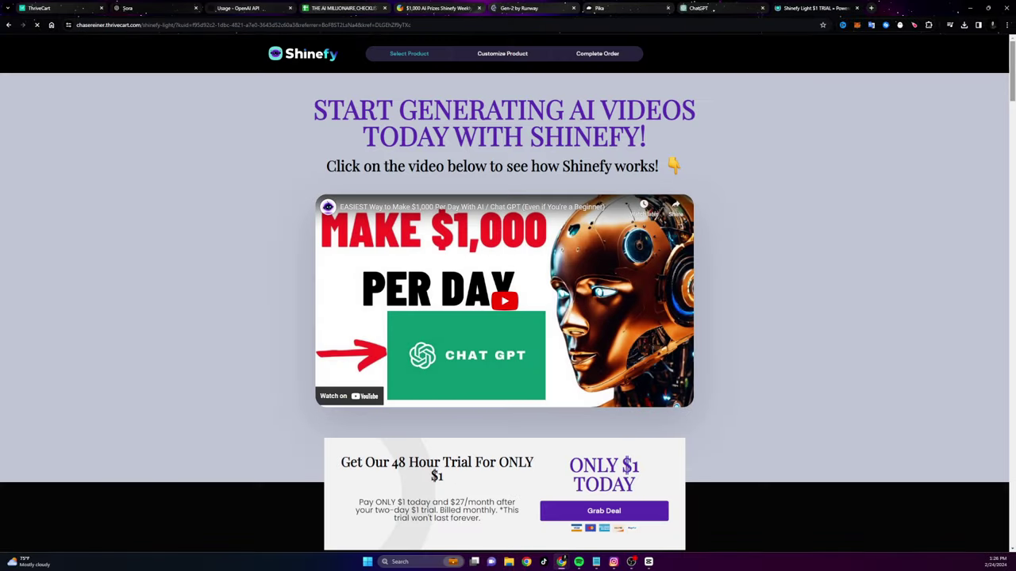
{"action": "scroll", "coordinate": [977, 508], "scroll_direction": "down", "scroll_amount": 20}
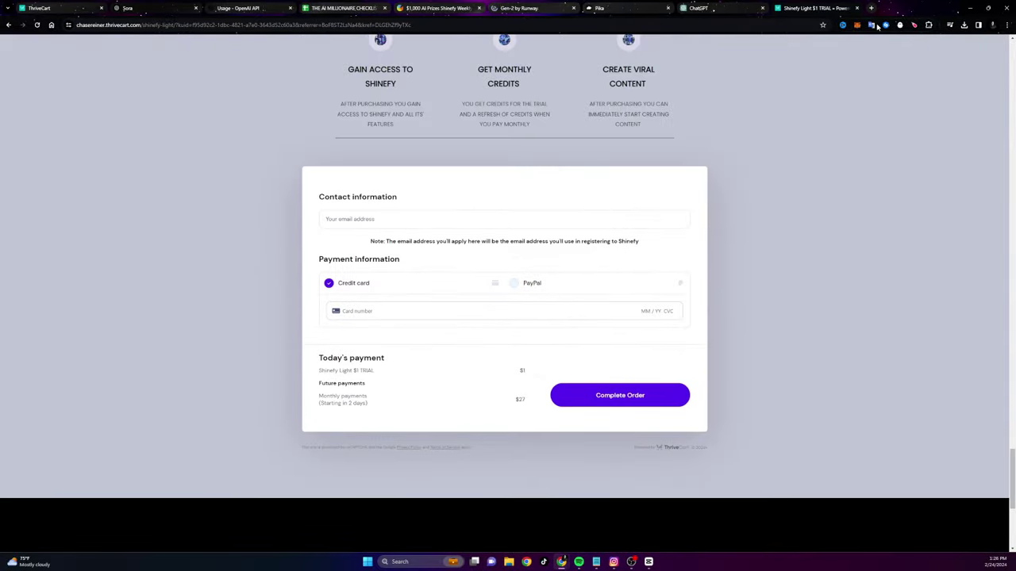
Step: Load the Shinefy website in a new tab and log in to the app
{"action": "left_click", "coordinate": [870, 8]}
{"action": "type", "text": "shinefy.com"}
{"action": "key", "text": "Return"}
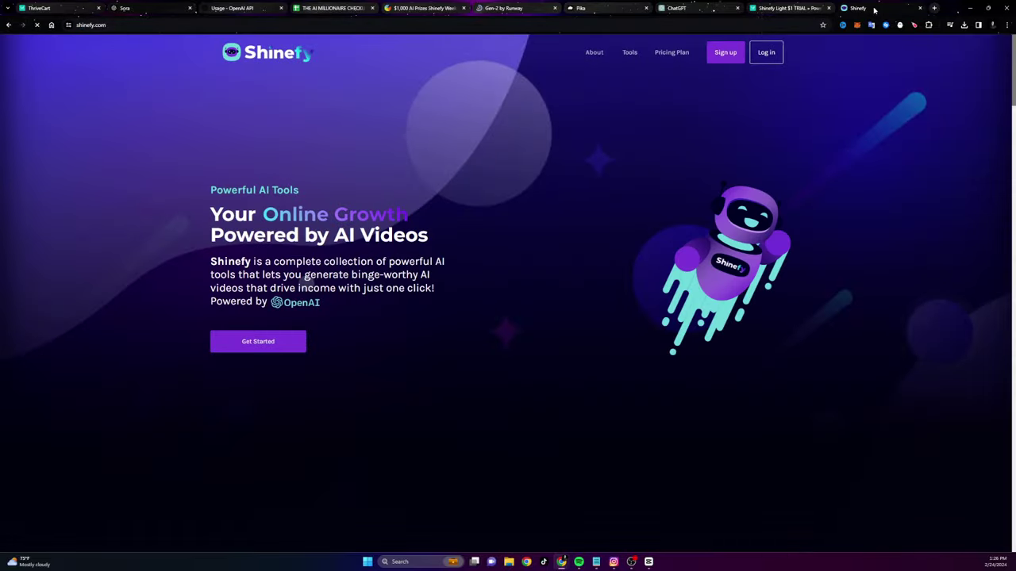
{"action": "left_click", "coordinate": [766, 60]}
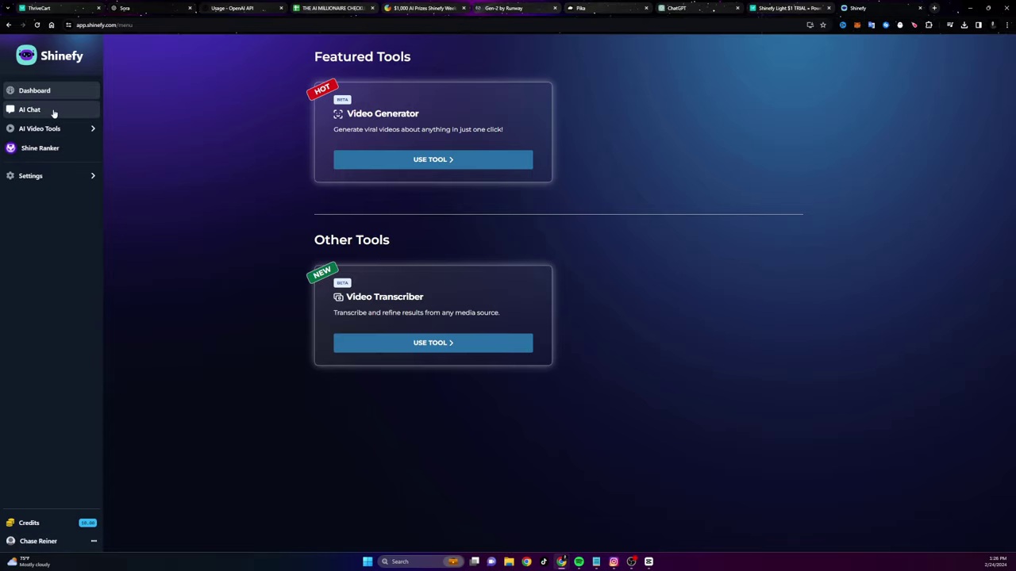
Step: Open the Video Generator under AI Video Tools and delete its old Sora prompt
{"action": "left_click", "coordinate": [75, 128]}
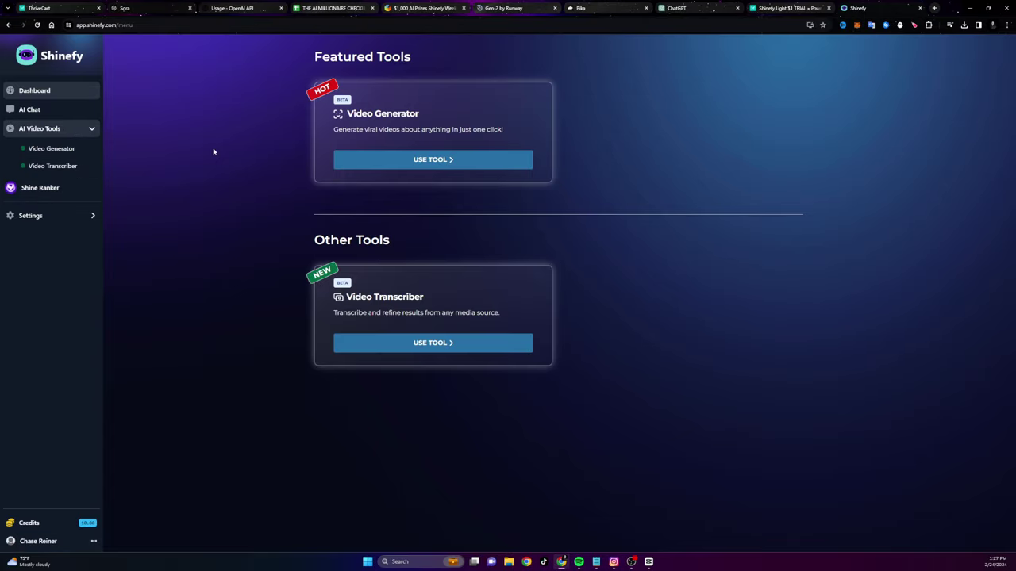
{"action": "left_click", "coordinate": [380, 155]}
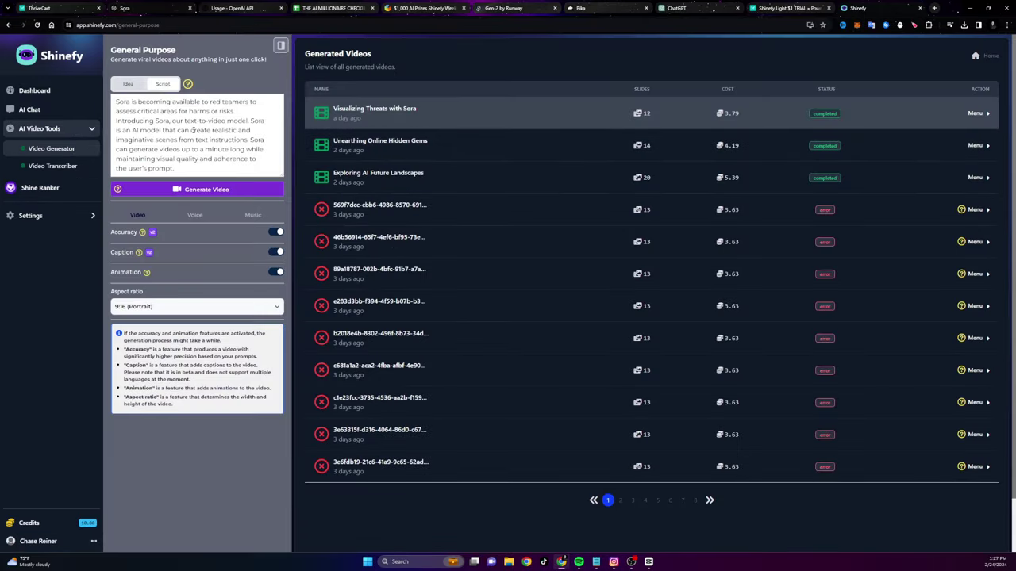
{"action": "key", "text": "ctrl+a"}
{"action": "key", "text": "BackSpace"}
Step: Select the first ChatGPT message 'I want a post about a dog wearing a hat' for reuse
{"action": "left_click", "coordinate": [682, 8]}
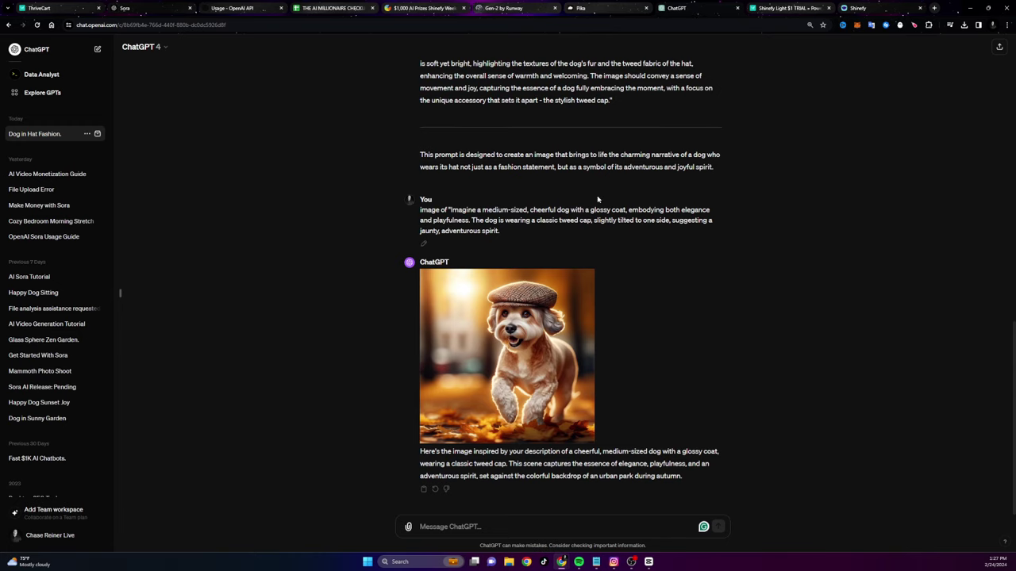
{"action": "scroll", "coordinate": [475, 297], "scroll_direction": "up", "scroll_amount": 10}
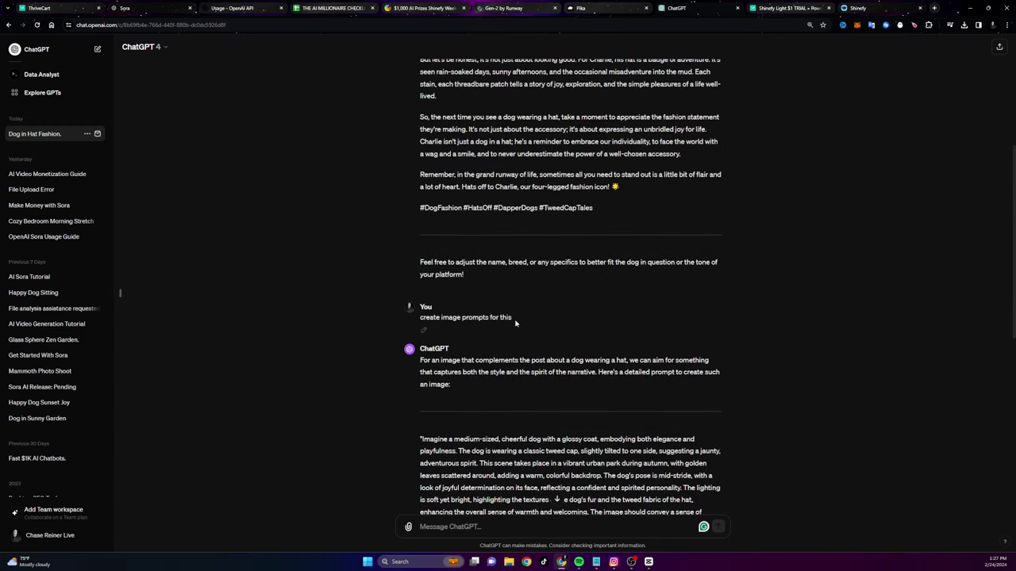
{"action": "scroll", "coordinate": [515, 323], "scroll_direction": "up", "scroll_amount": 4}
{"action": "left_click_drag", "start_coordinate": [571, 83], "coordinate": [419, 81]}
{"action": "key", "text": "ctrl+c"}
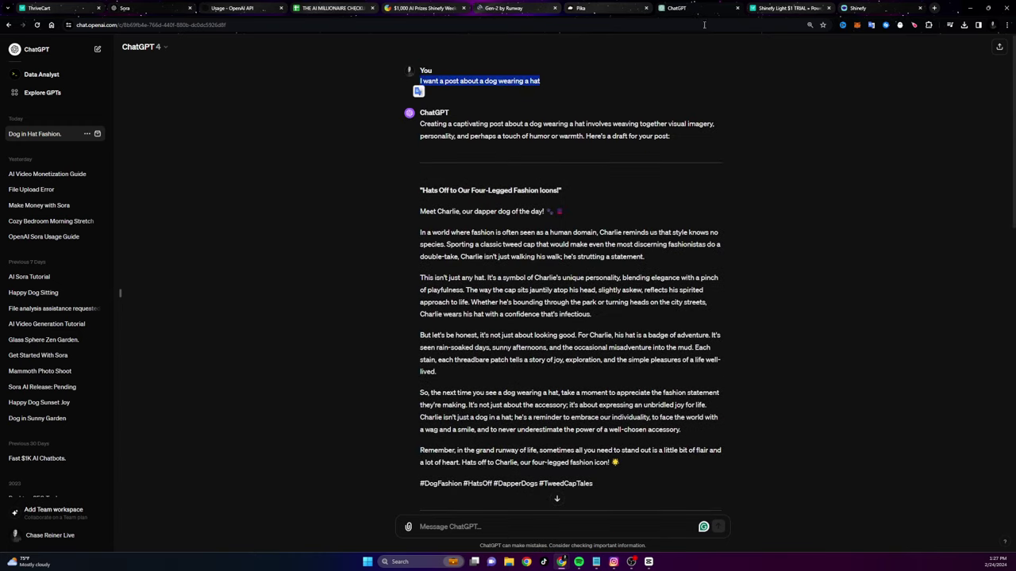
{"action": "left_click", "coordinate": [865, 9]}
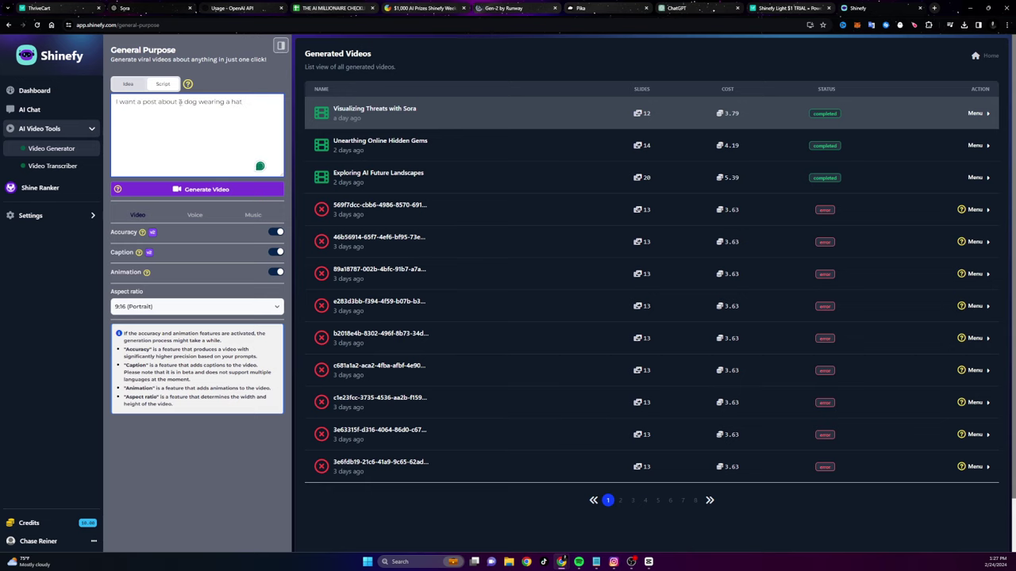
Step: Paste the dog-in-a-hat request into Idea mode and start automatic video creation
{"action": "left_click", "coordinate": [127, 84]}
{"action": "key", "text": "ctrl+a"}
{"action": "key", "text": "ctrl+v"}
{"action": "left_click", "coordinate": [214, 190]}
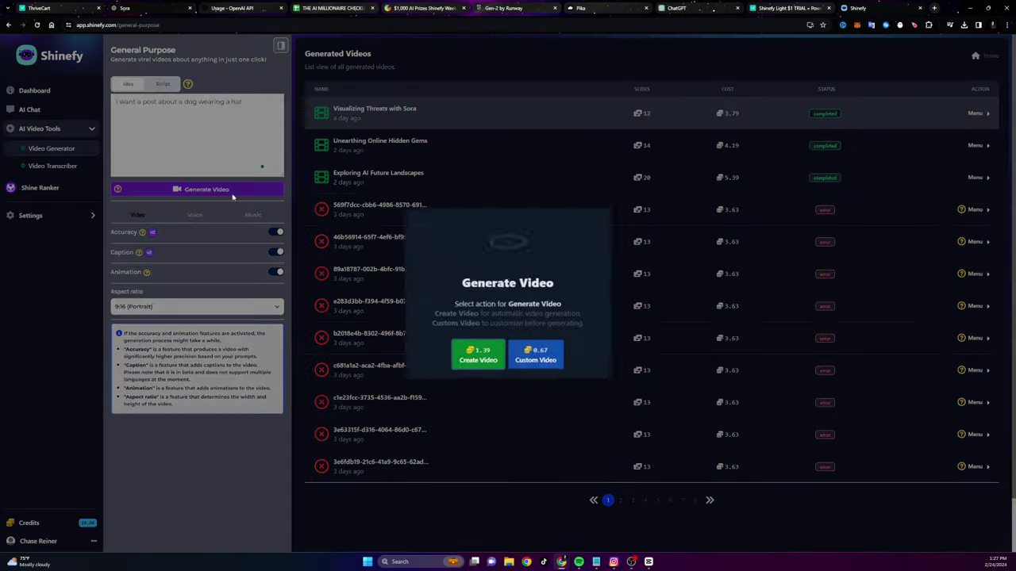
{"action": "left_click", "coordinate": [485, 349]}
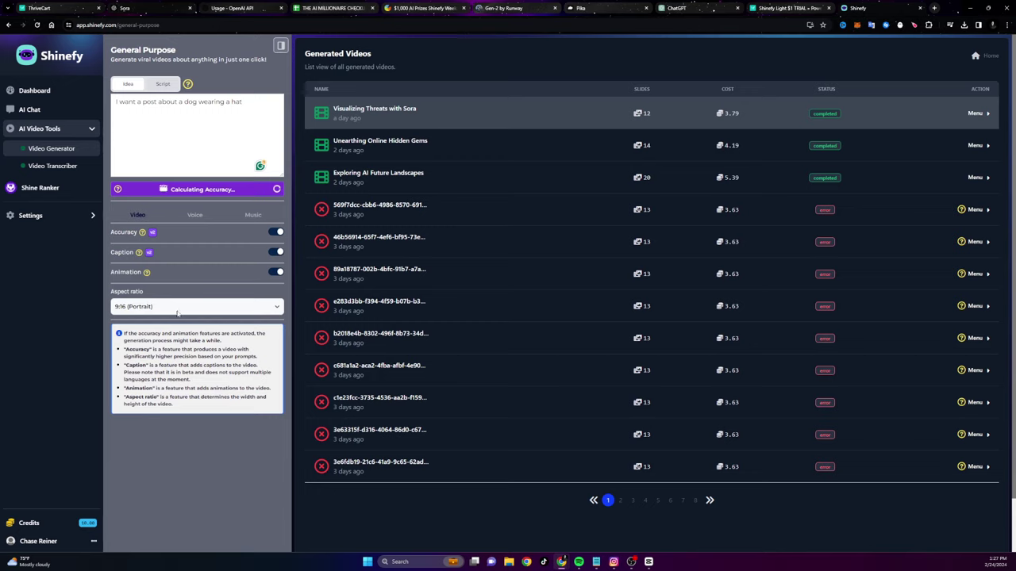
Step: Keep the 9:16 portrait aspect ratio and Onyx default voice, and check the existing video's actions
{"action": "left_click", "coordinate": [185, 307]}
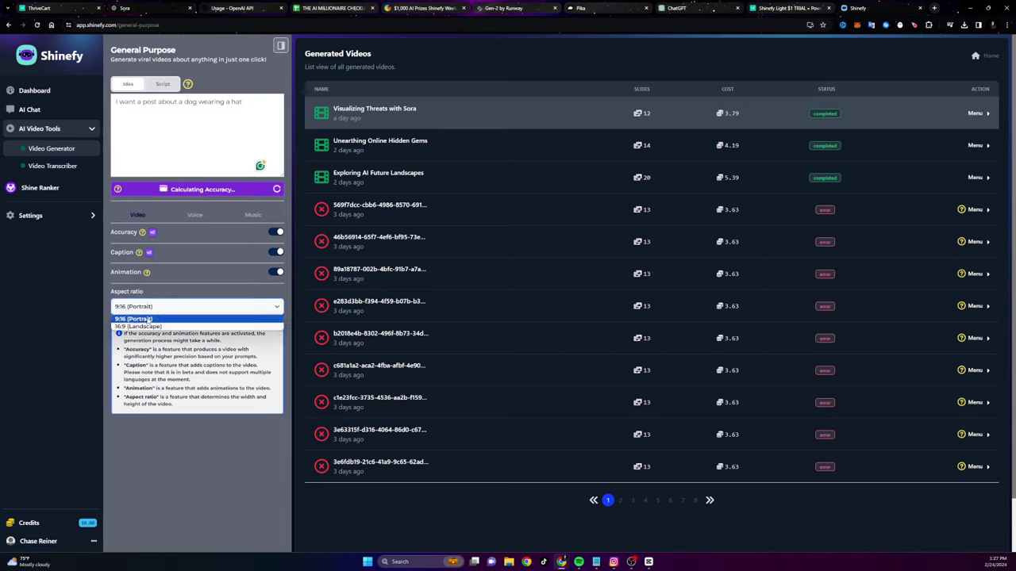
{"action": "left_click", "coordinate": [152, 319]}
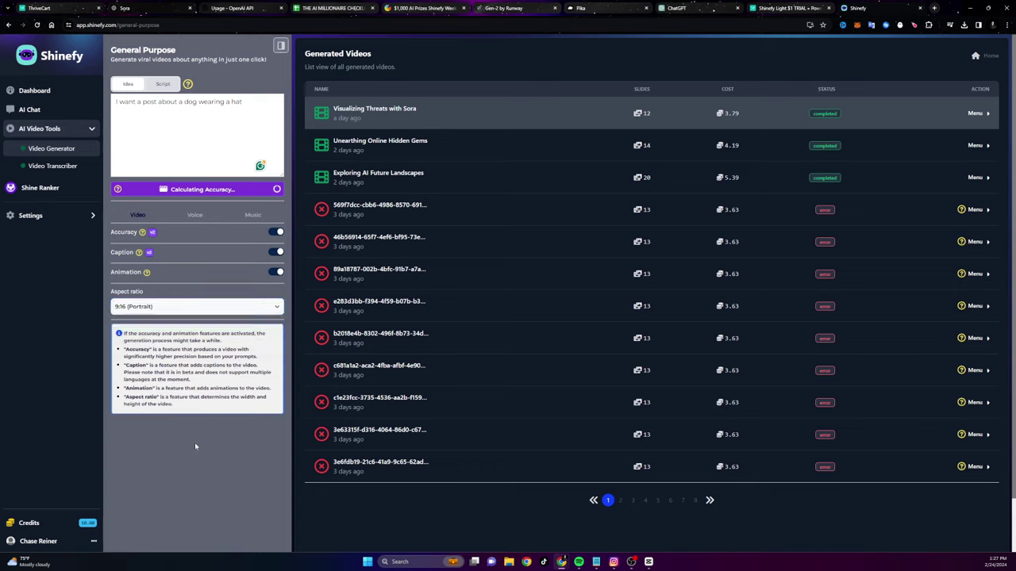
{"action": "left_click", "coordinate": [195, 215]}
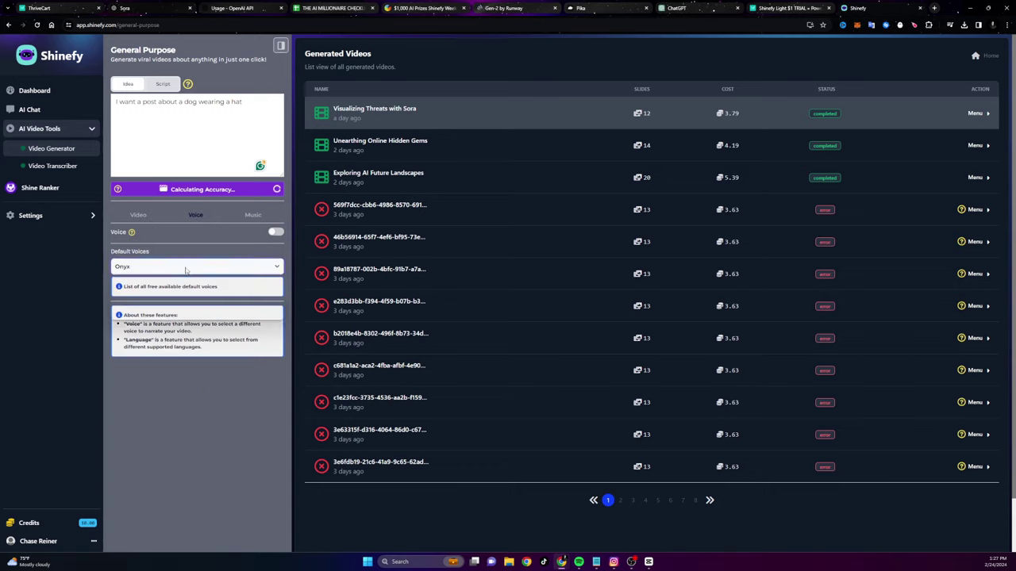
{"action": "left_click", "coordinate": [186, 272]}
{"action": "left_click", "coordinate": [190, 347]}
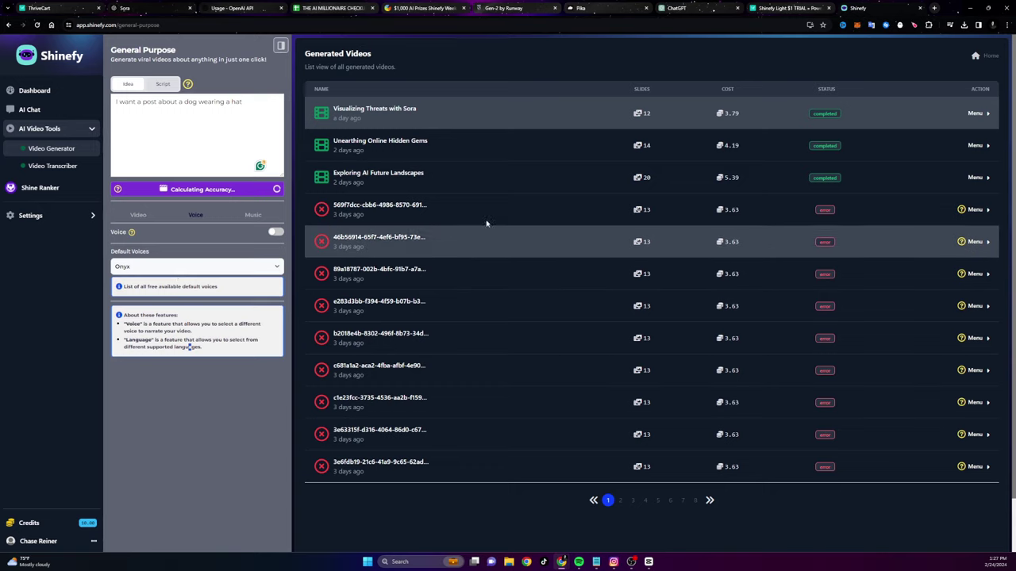
{"action": "left_click", "coordinate": [975, 116]}
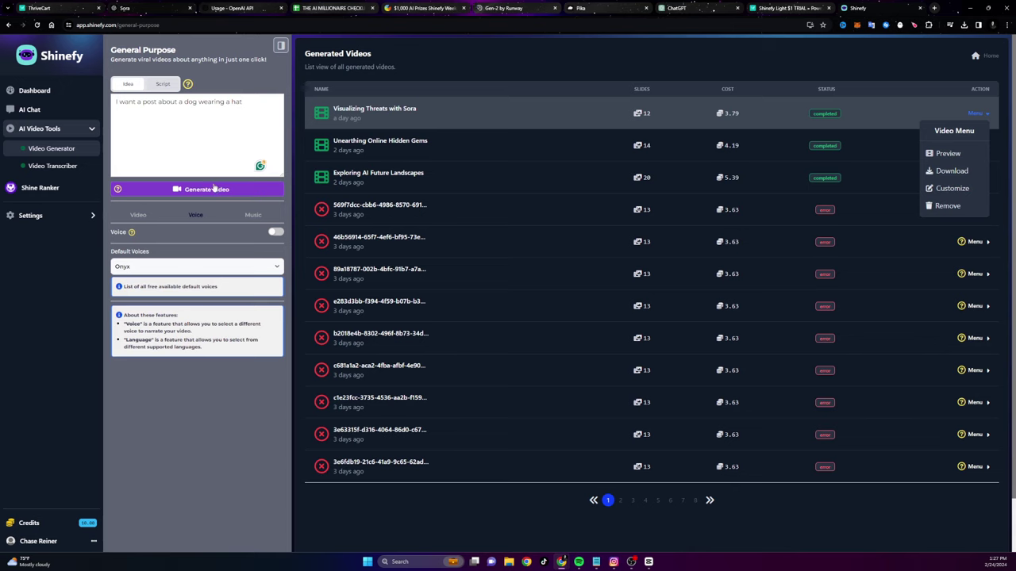
{"action": "left_click", "coordinate": [212, 190]}
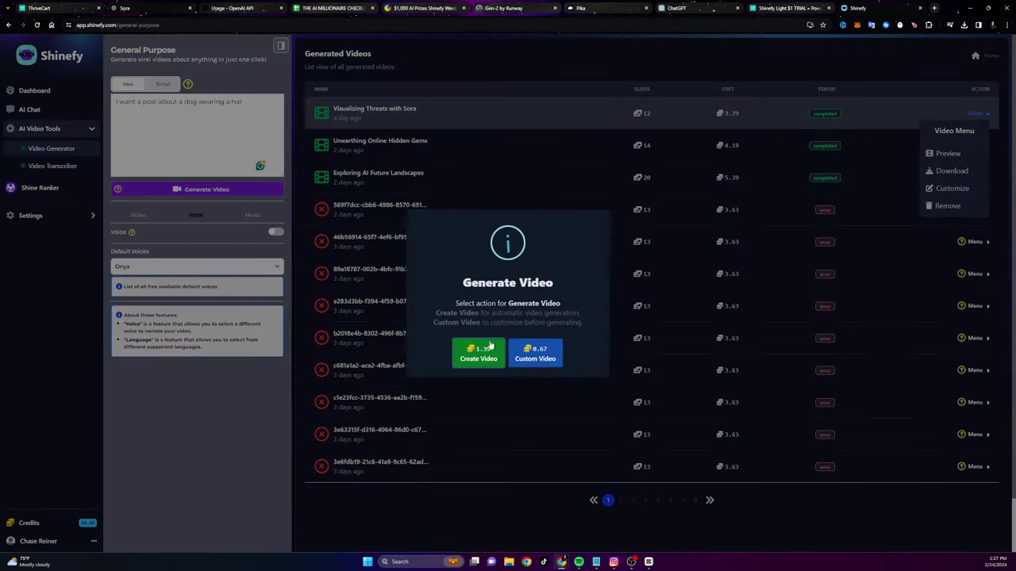
Step: Create the new video and watch its Creating Images progress in the list
{"action": "left_click", "coordinate": [489, 347]}
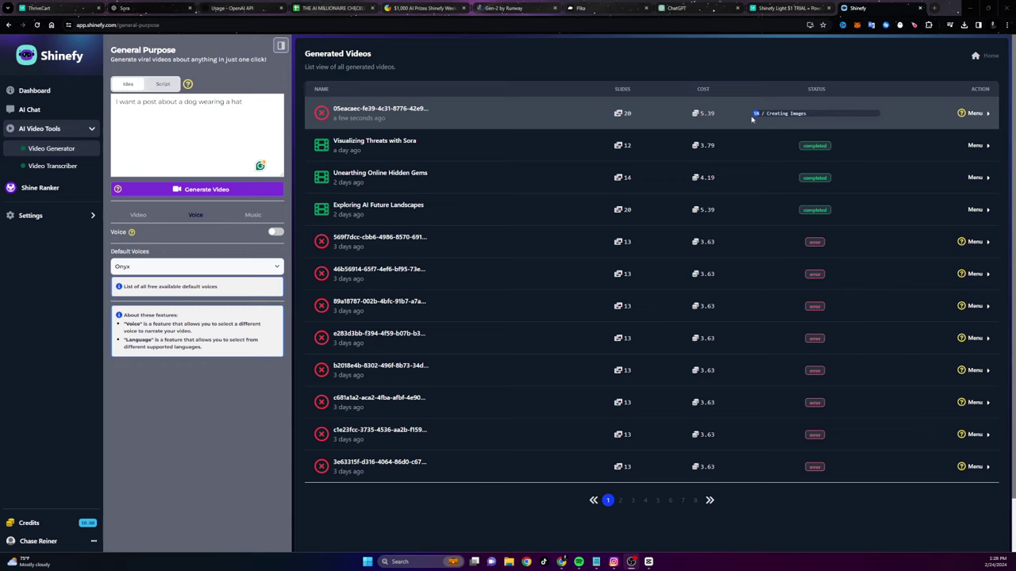
{"action": "left_click_drag", "start_coordinate": [756, 113], "coordinate": [760, 125]}
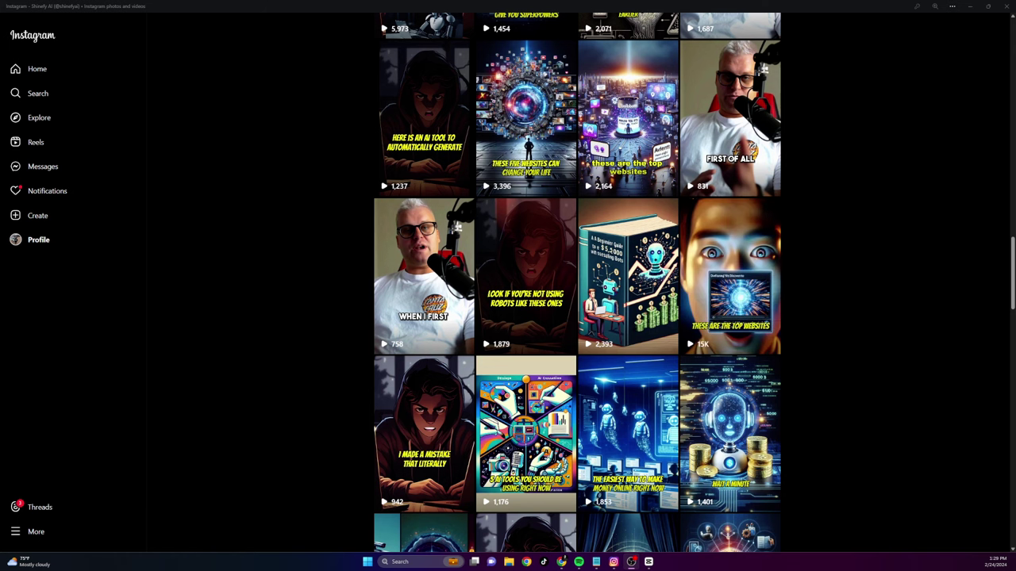
Step: Open the THESE ARE THE TOP WEBSITES reel from the profile grid
{"action": "left_click", "coordinate": [730, 274]}
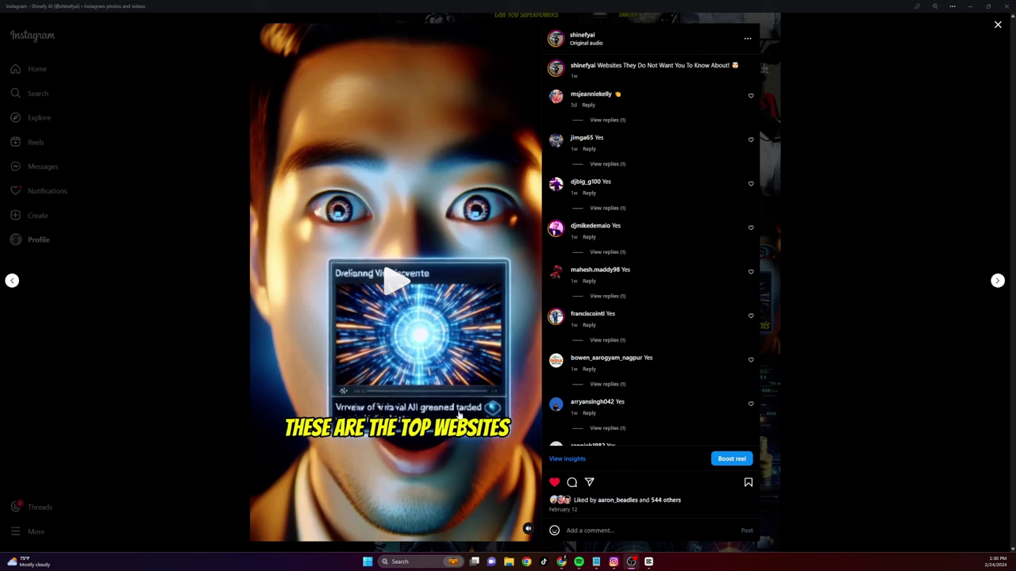
Step: Open the Scary Tool Bots page in a new tab, reset its zoom, and re-maximize Instagram
{"action": "double_click", "coordinate": [300, 8]}
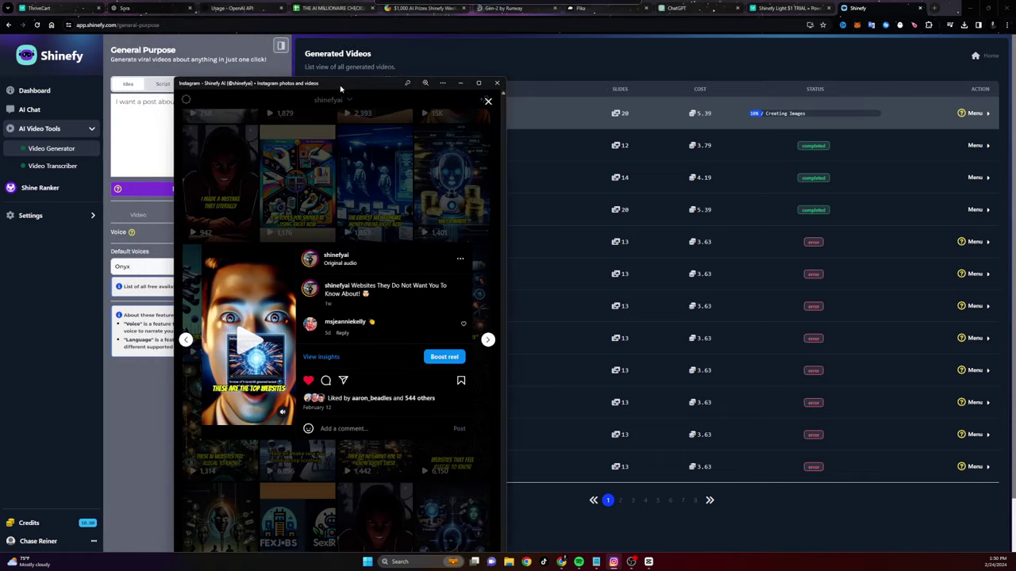
{"action": "left_click", "coordinate": [935, 8]}
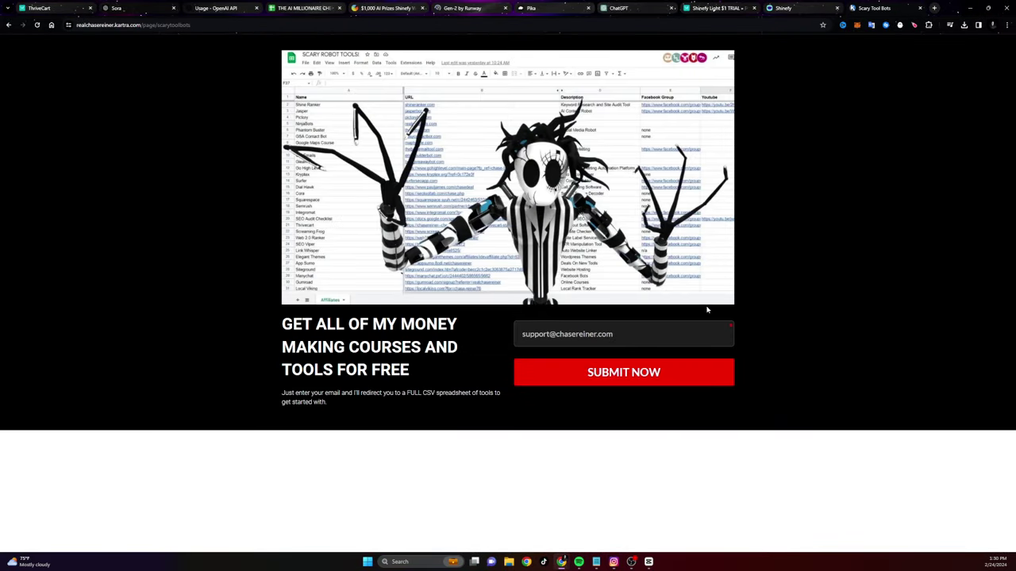
{"action": "key", "text": "ctrl+plus"}
{"action": "key", "text": "ctrl+minus"}
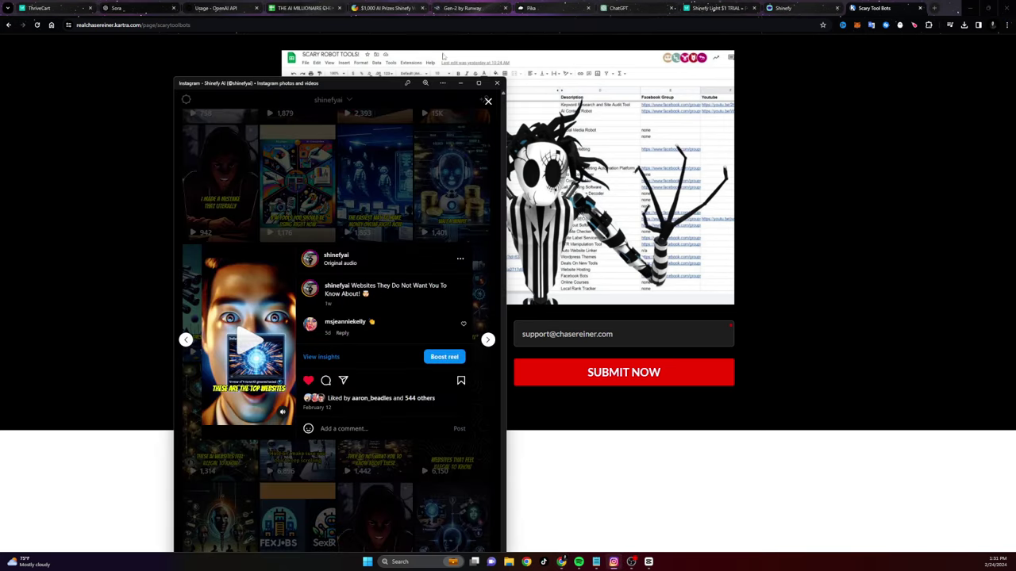
{"action": "left_click", "coordinate": [478, 82]}
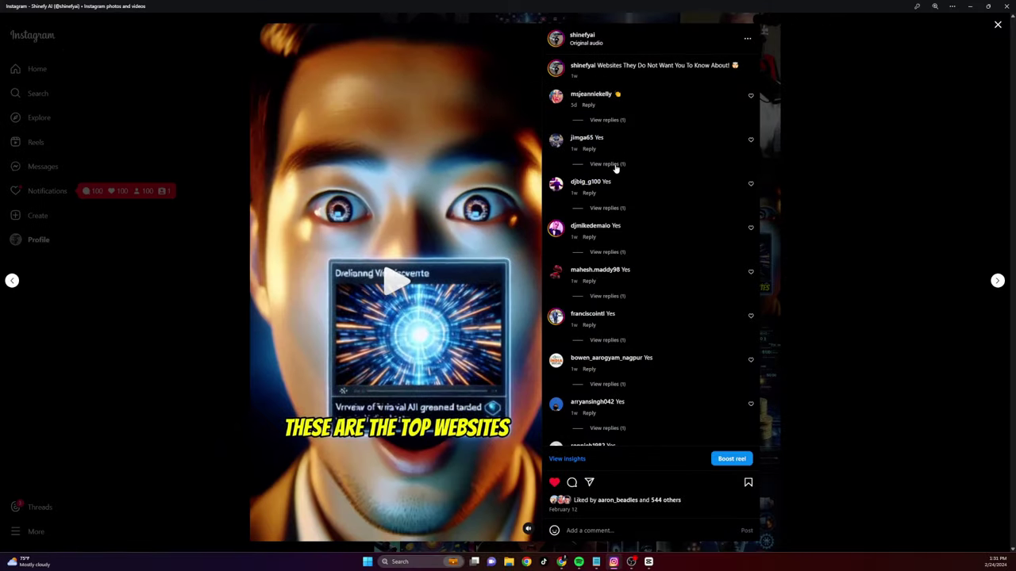
Step: Load more reel comments and reveal the account's replies under two comments
{"action": "scroll", "coordinate": [659, 267], "scroll_direction": "down", "scroll_amount": 4}
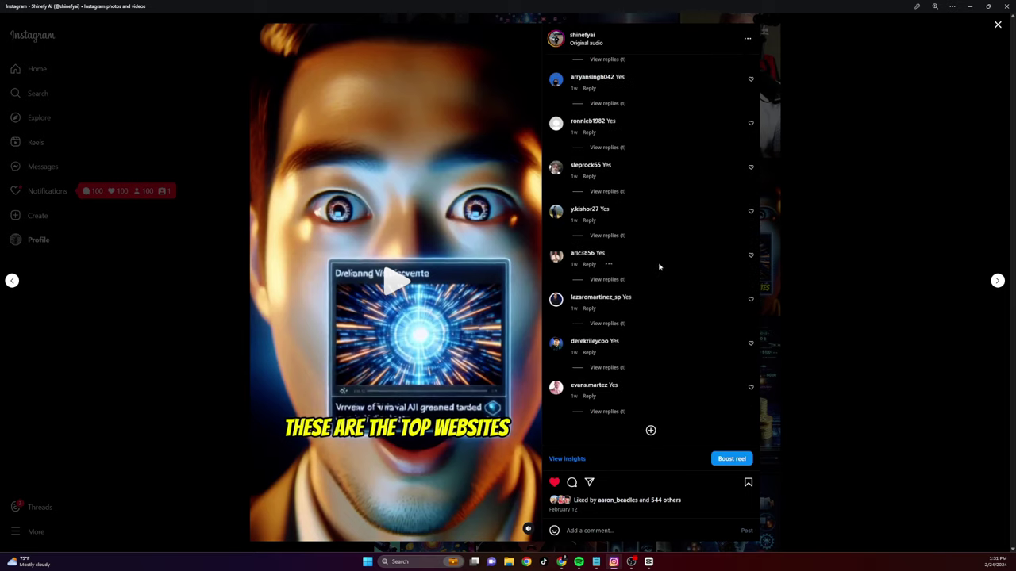
{"action": "left_click", "coordinate": [648, 432]}
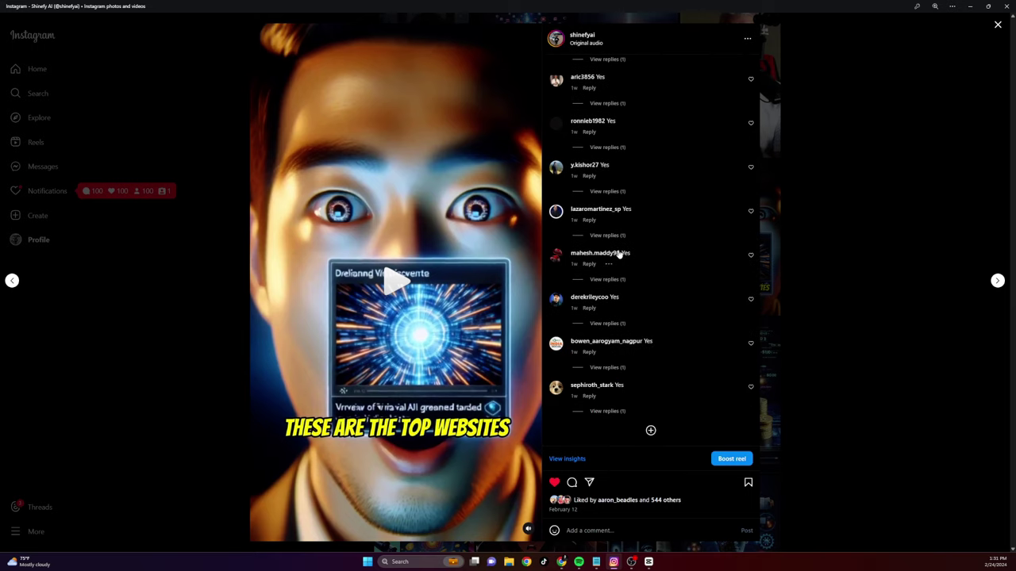
{"action": "left_click", "coordinate": [604, 280]}
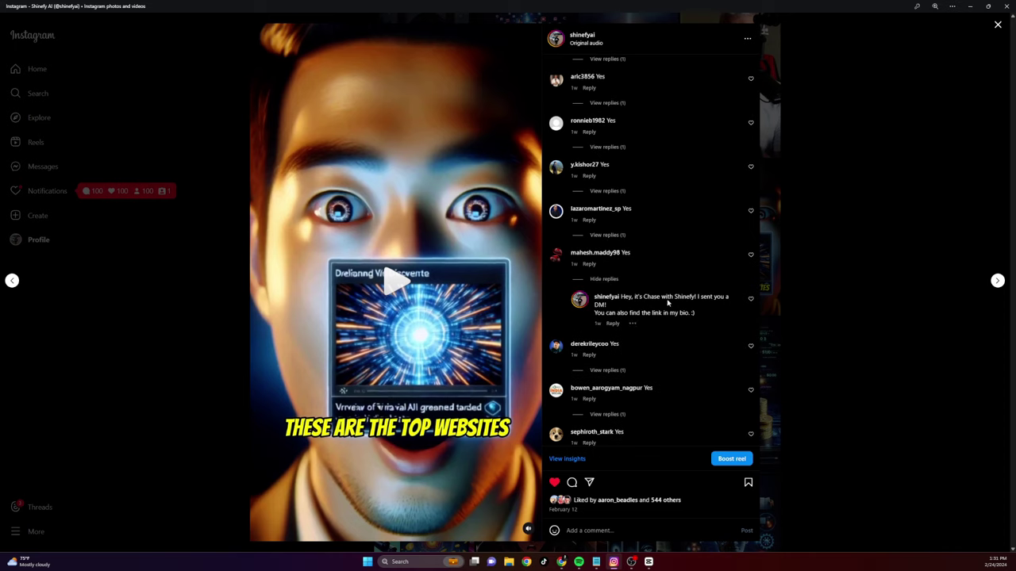
{"action": "scroll", "coordinate": [662, 322], "scroll_direction": "down", "scroll_amount": 1}
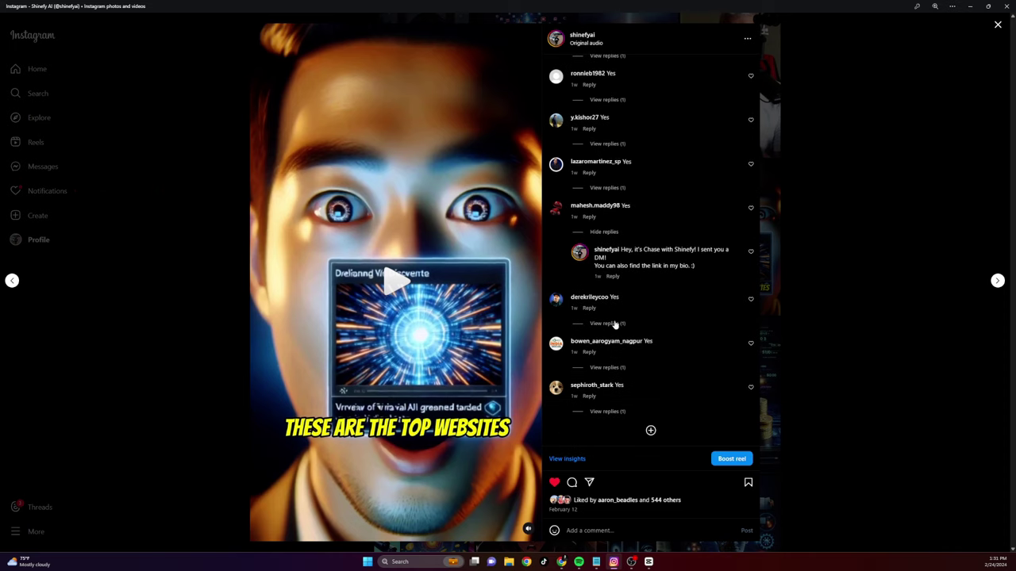
{"action": "left_click", "coordinate": [612, 324]}
{"action": "scroll", "coordinate": [593, 281], "scroll_direction": "down", "scroll_amount": 1}
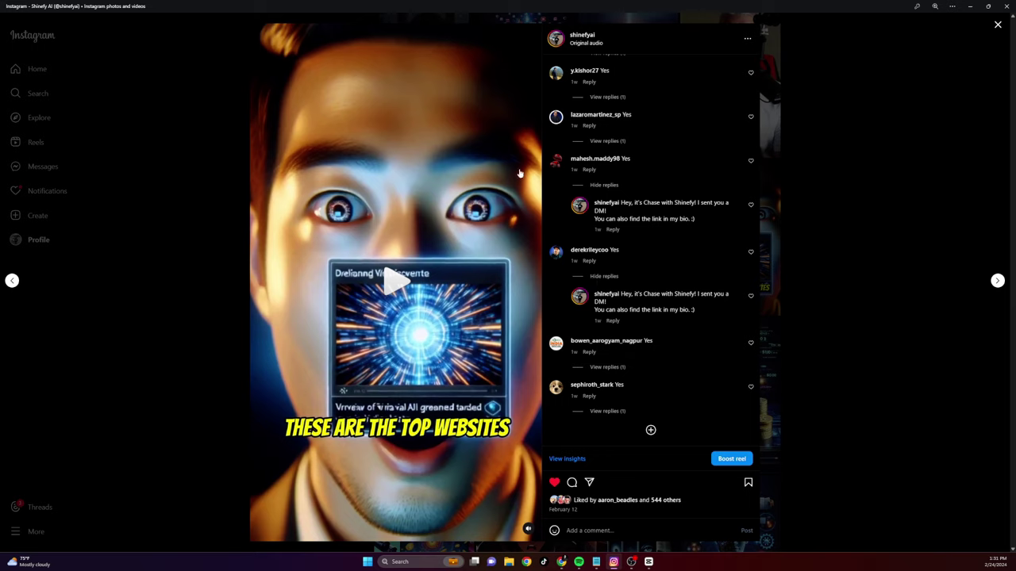
{"action": "key", "text": "alt+Tab"}
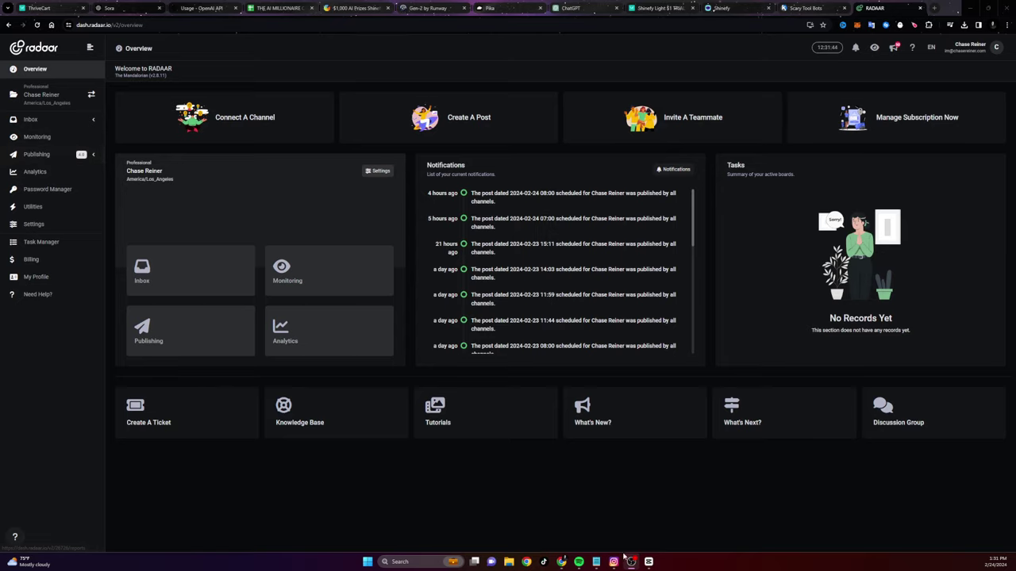
Step: Review which accounts Friday's 11:44 post published to in the February 2024 calendar
{"action": "left_click", "coordinate": [40, 156]}
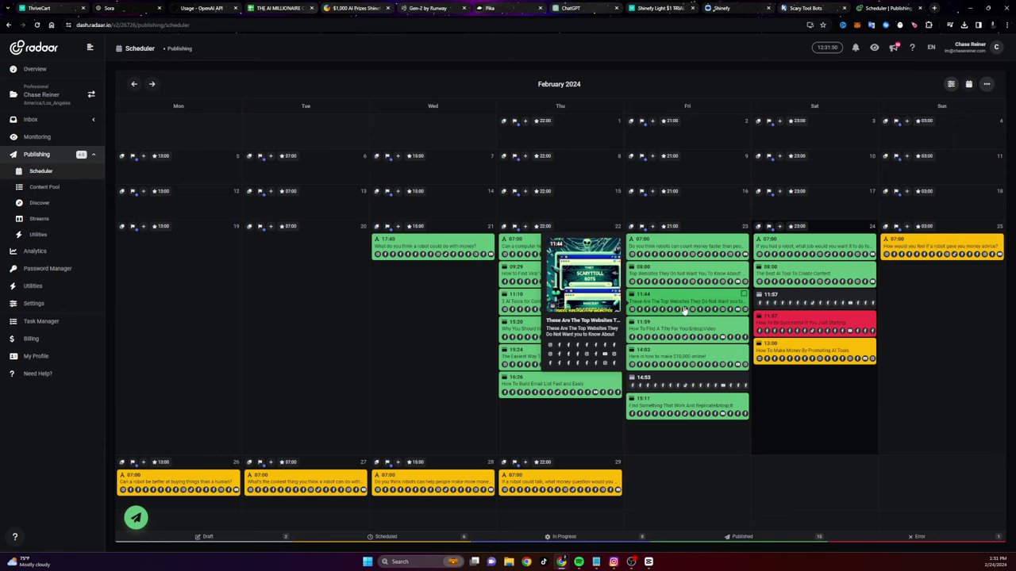
{"action": "left_click", "coordinate": [685, 310]}
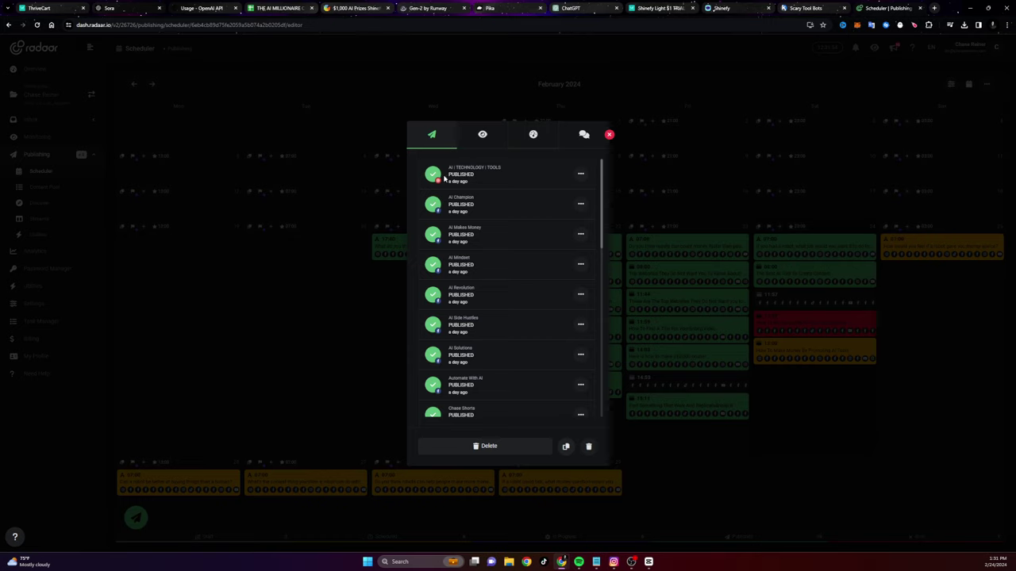
{"action": "scroll", "coordinate": [472, 242], "scroll_direction": "down", "scroll_amount": 3}
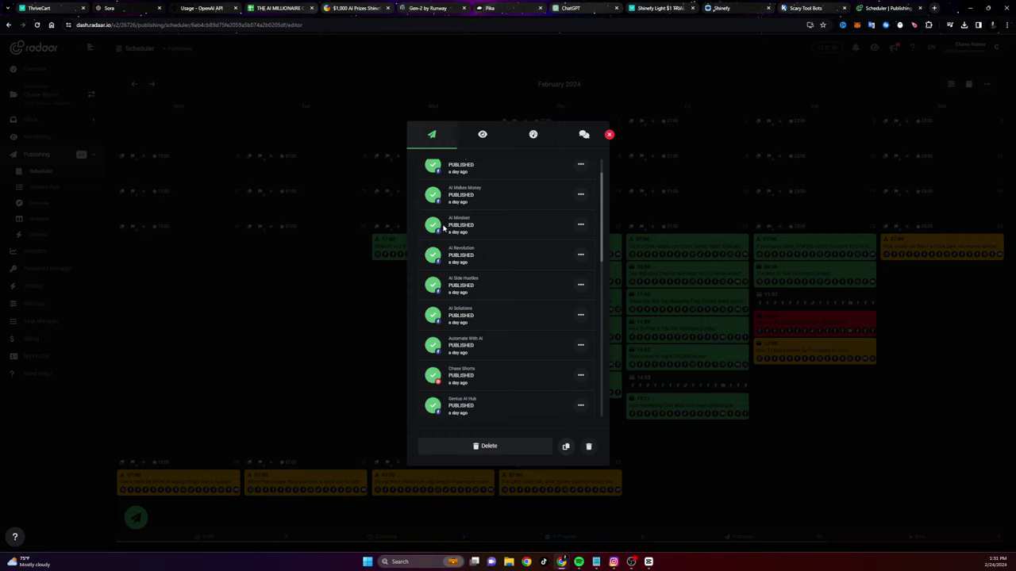
{"action": "scroll", "coordinate": [464, 190], "scroll_direction": "down", "scroll_amount": 5}
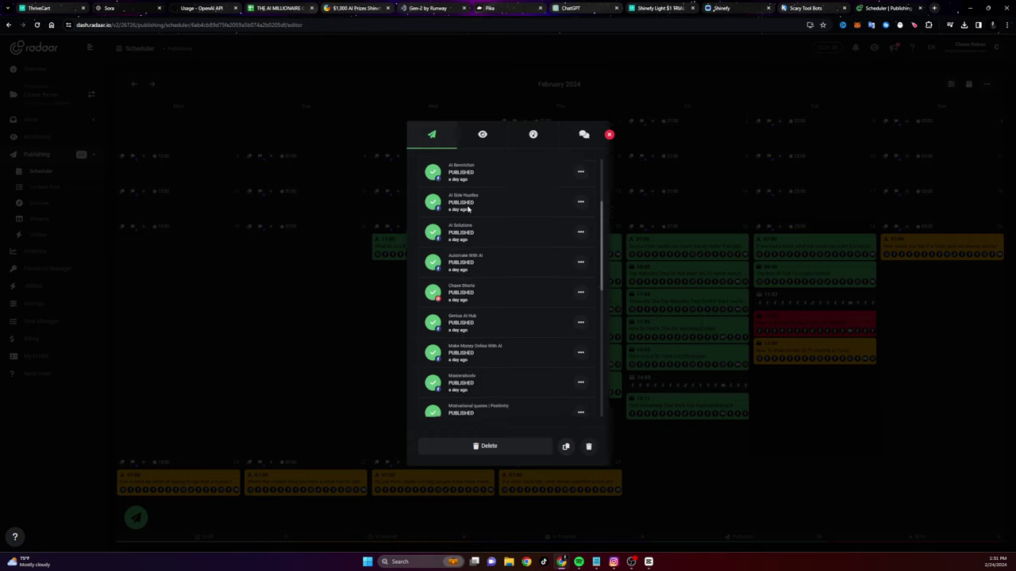
{"action": "scroll", "coordinate": [473, 200], "scroll_direction": "down", "scroll_amount": 4}
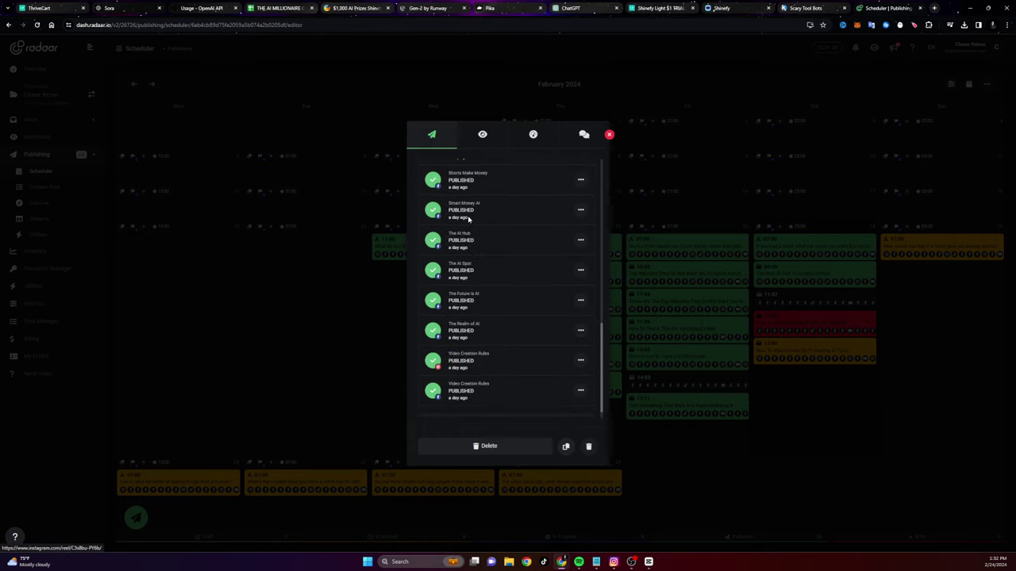
{"action": "left_click", "coordinate": [608, 135]}
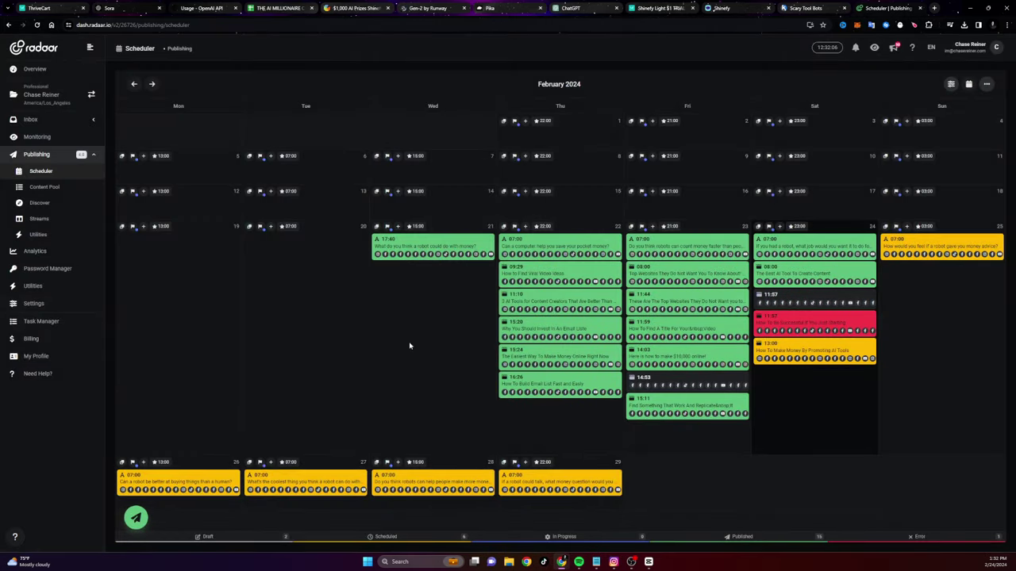
{"action": "mouse_move", "coordinate": [613, 561]}
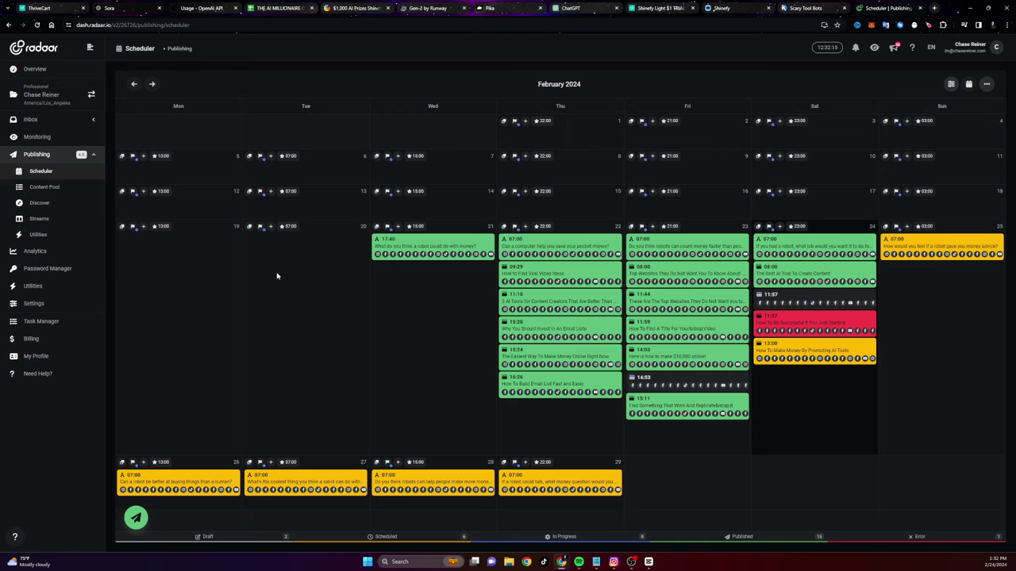
{"action": "mouse_move", "coordinate": [568, 323]}
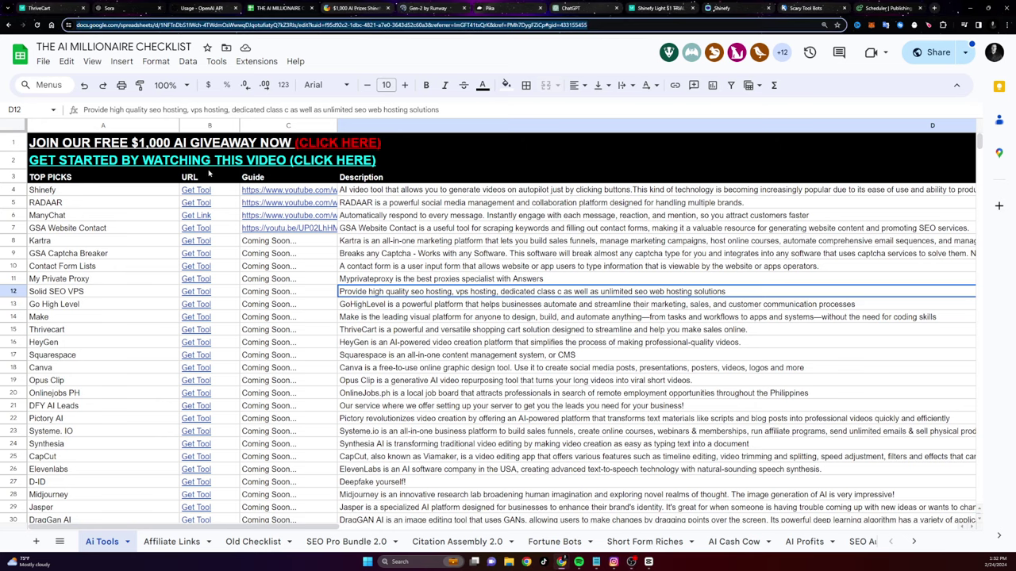
Step: Load scarytoolbots.com in the address bar
{"action": "key", "text": "ctrl+l"}
{"action": "type", "text": "scarytoolbots.com"}
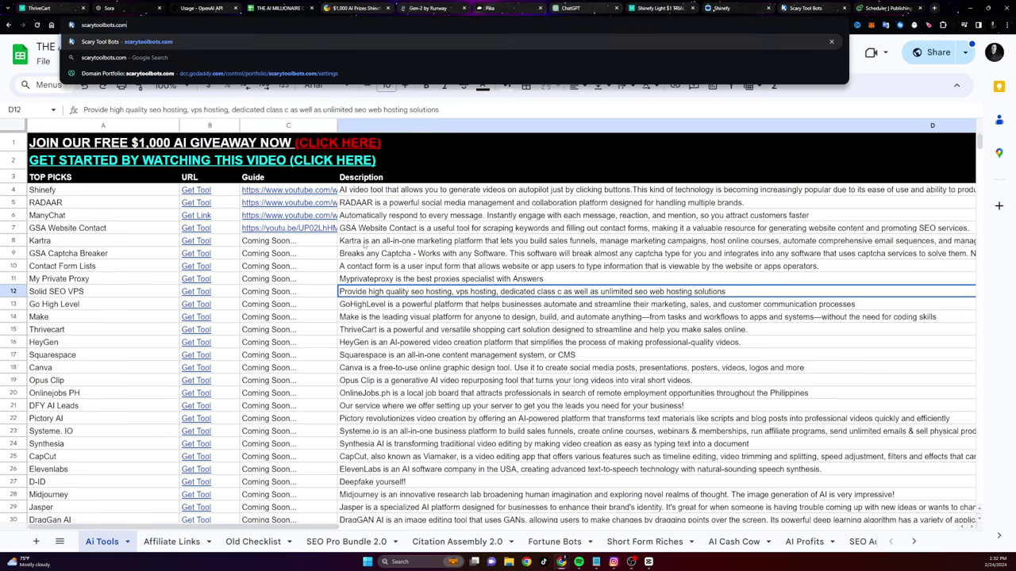
{"action": "key", "text": "Return"}
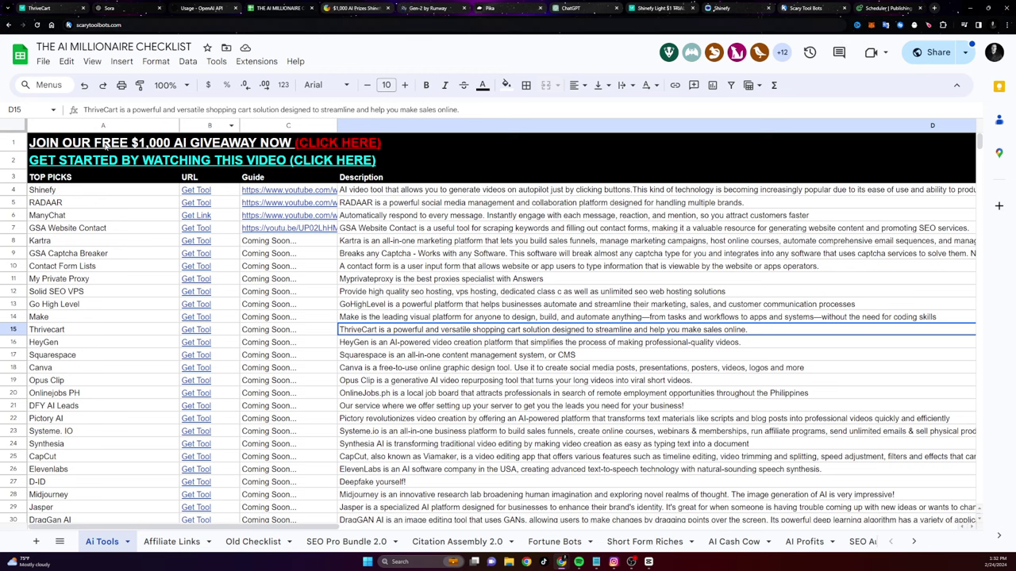
Step: Move the ThriveCart description from D15 up to D14
{"action": "key", "text": "ctrl+x"}
{"action": "key", "text": "Up"}
{"action": "key", "text": "ctrl+v"}
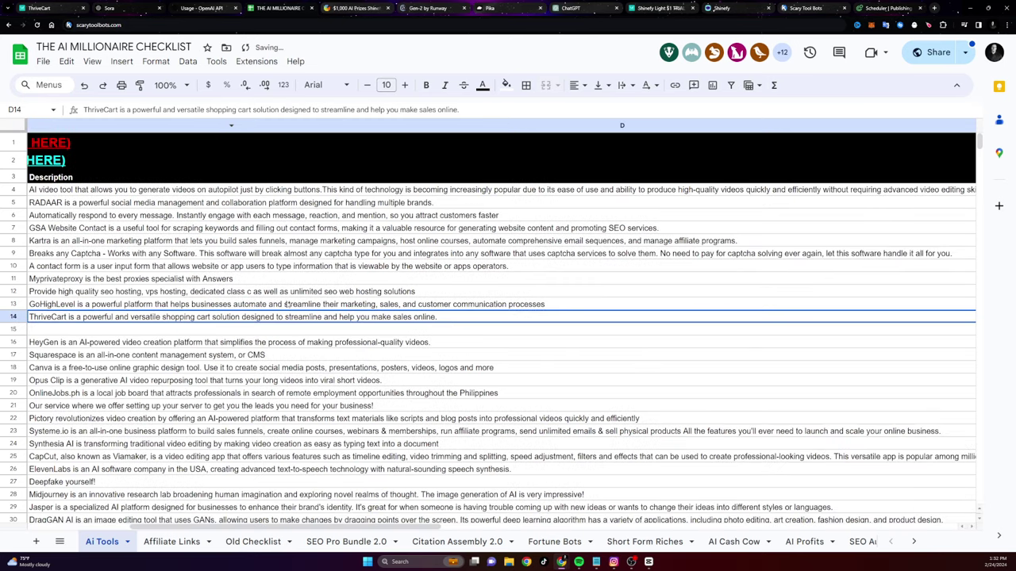
Step: Step through the ManyChat, GSA and Kartra rows, then open B4's Shinefy link
{"action": "scroll", "coordinate": [142, 427], "scroll_direction": "left", "scroll_amount": 5}
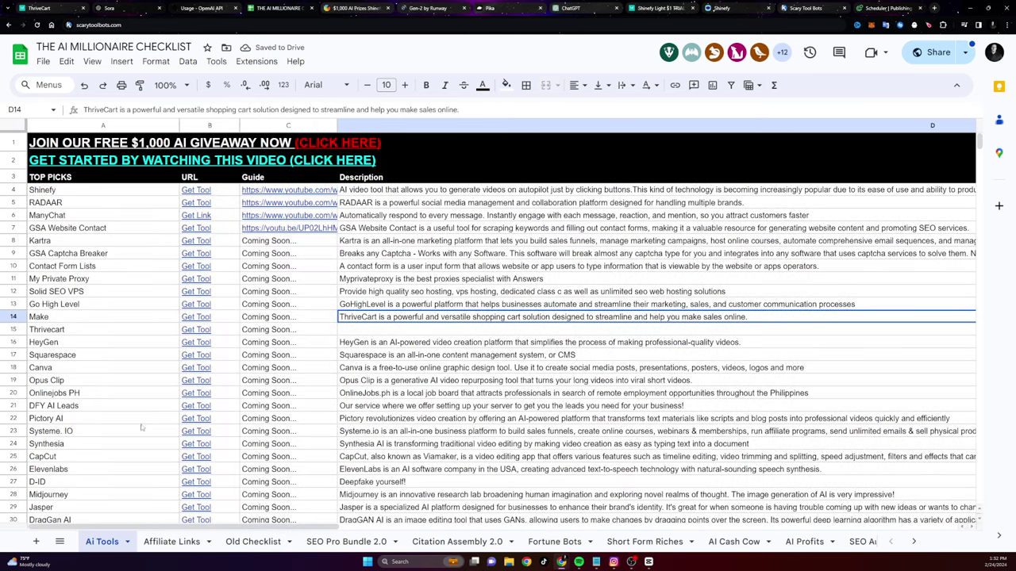
{"action": "left_click", "coordinate": [161, 216]}
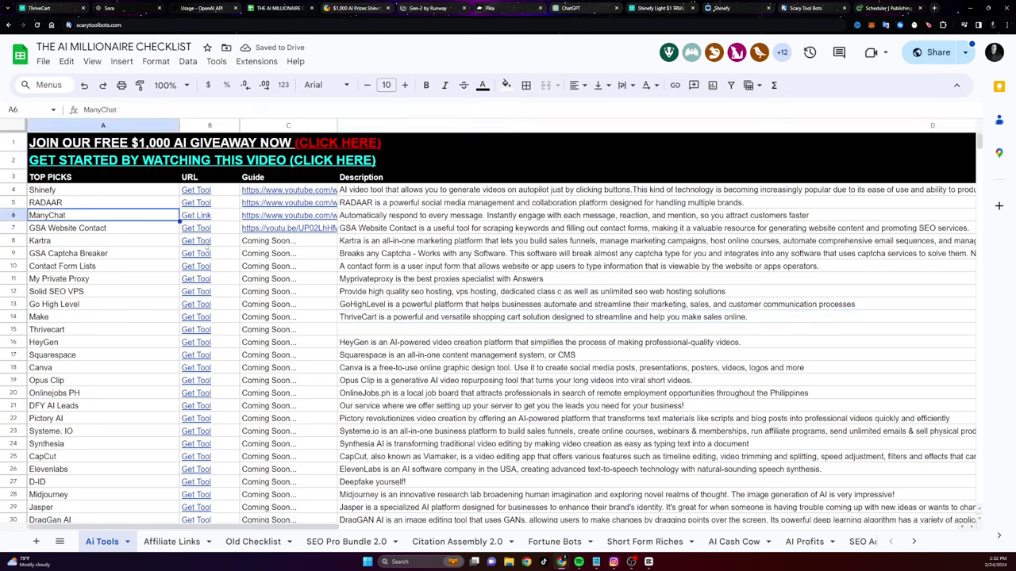
{"action": "left_click", "coordinate": [103, 228]}
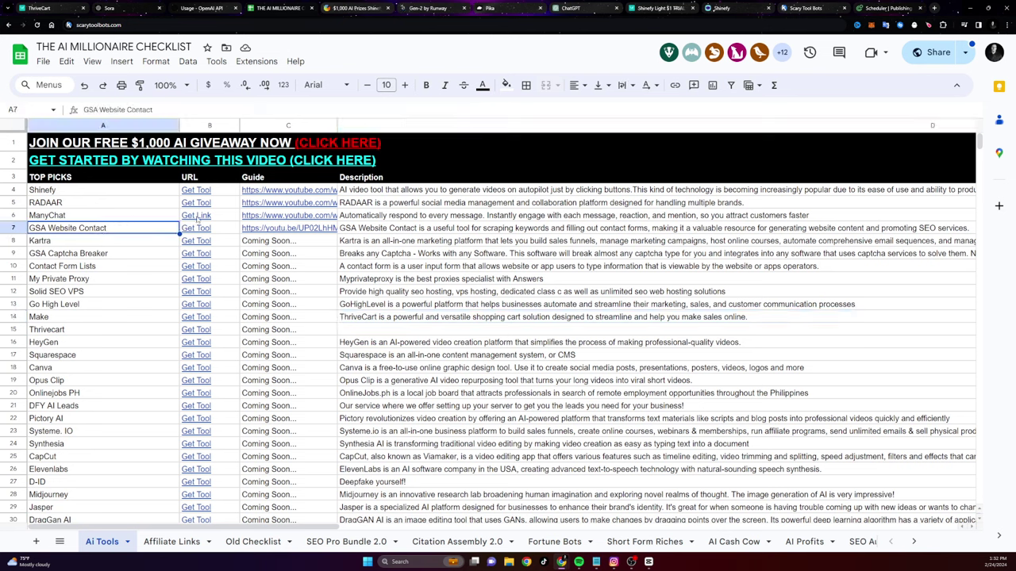
{"action": "left_click", "coordinate": [110, 244]}
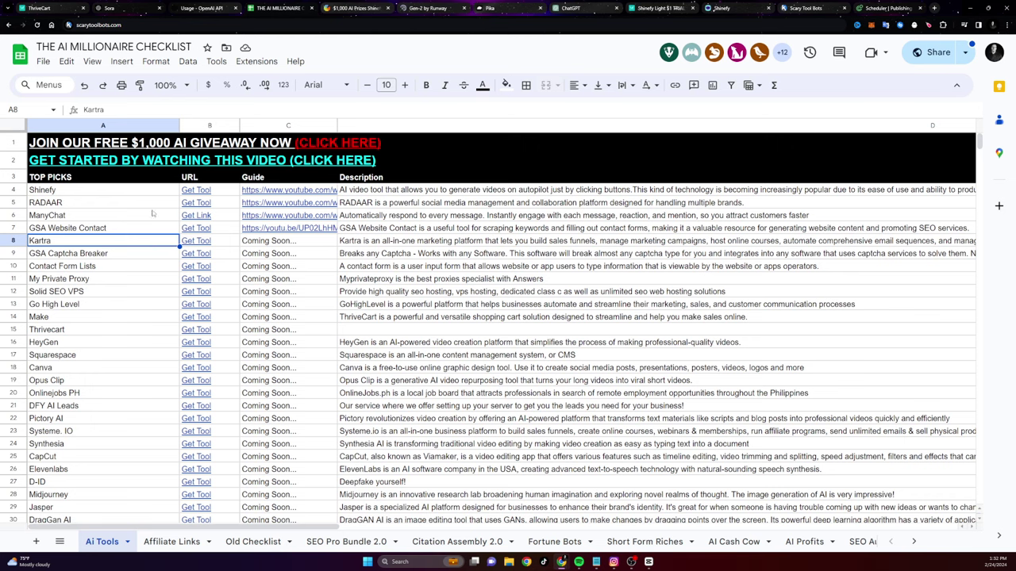
{"action": "left_click", "coordinate": [192, 189]}
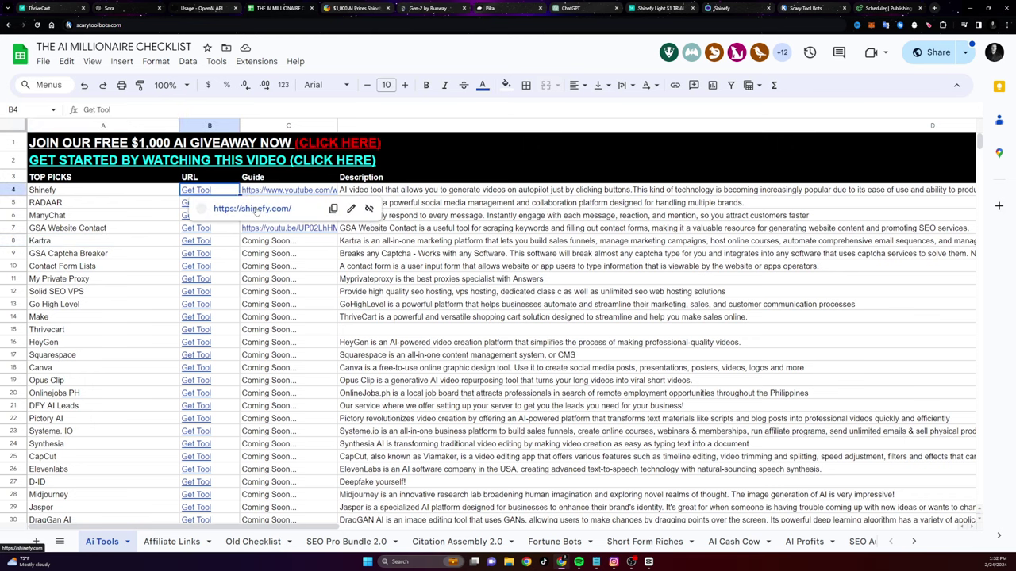
{"action": "left_click", "coordinate": [222, 204]}
Step: Scroll the Shinefy site and submit the Kartra e-mail sign-up form
{"action": "scroll", "coordinate": [389, 177], "scroll_direction": "down", "scroll_amount": 8}
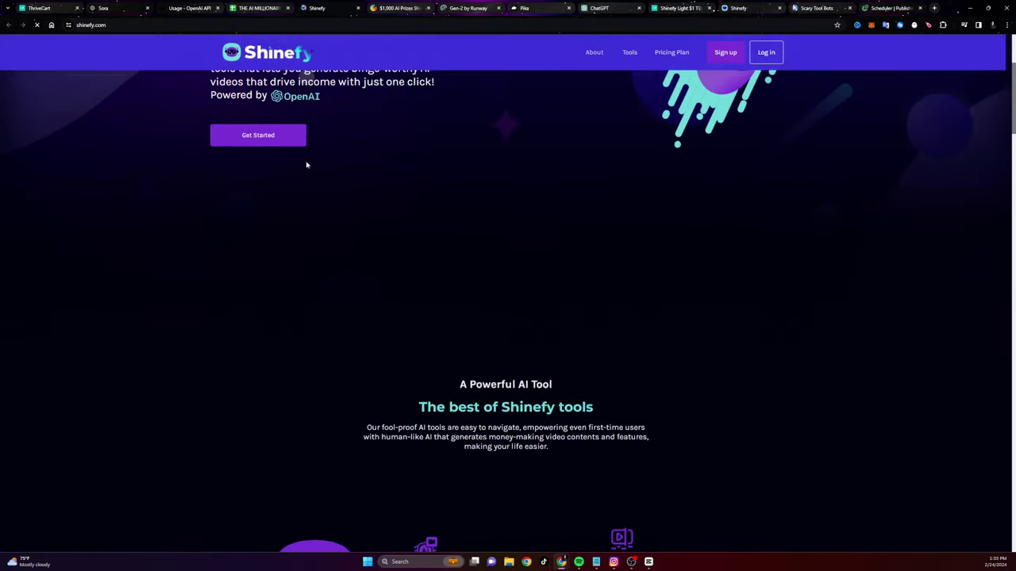
{"action": "scroll", "coordinate": [540, 215], "scroll_direction": "down", "scroll_amount": 5}
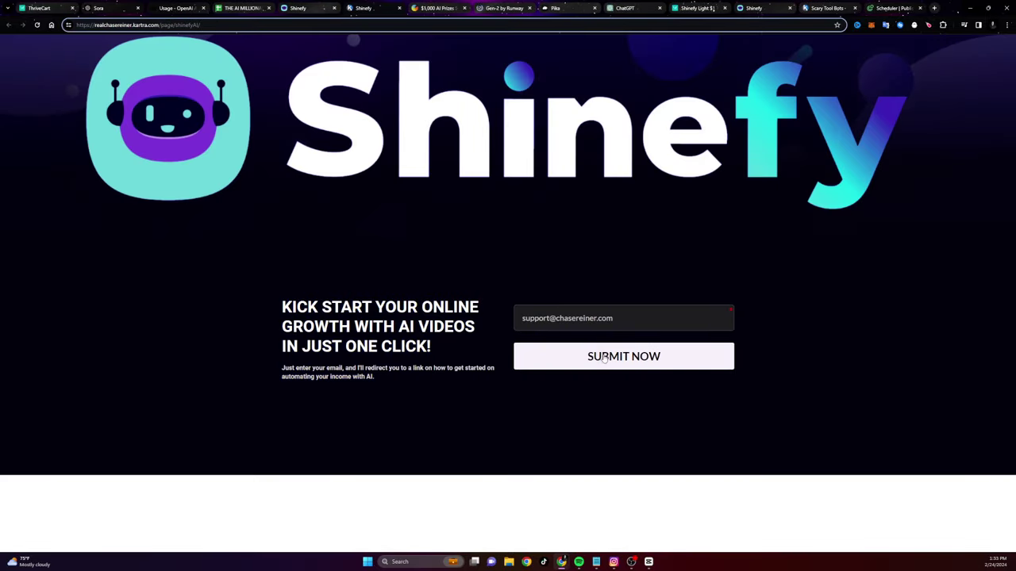
{"action": "left_click", "coordinate": [605, 357]}
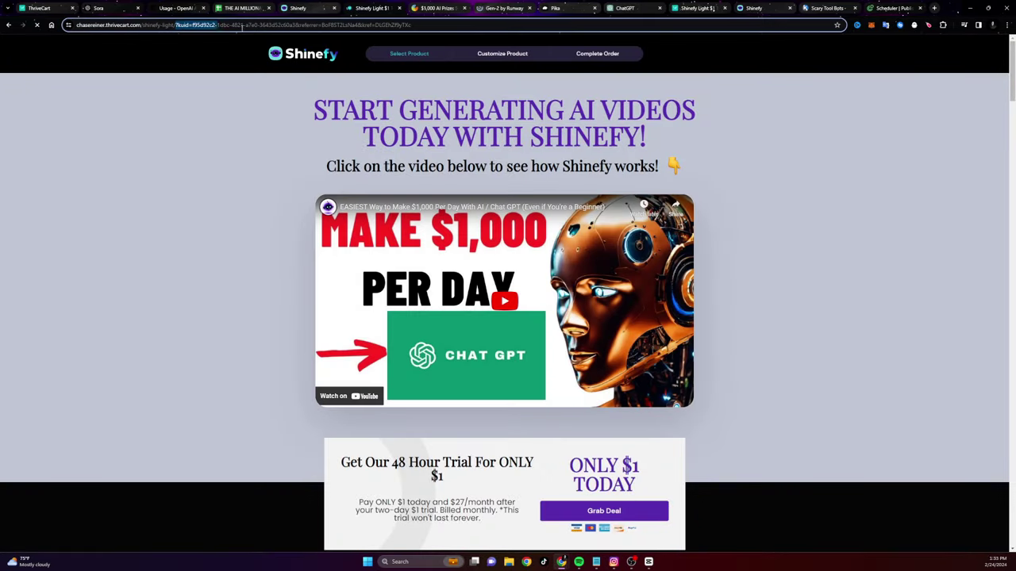
Step: Change the ThriveCart address to /partner, copy it, and open an incognito window
{"action": "type", "text": "partner"}
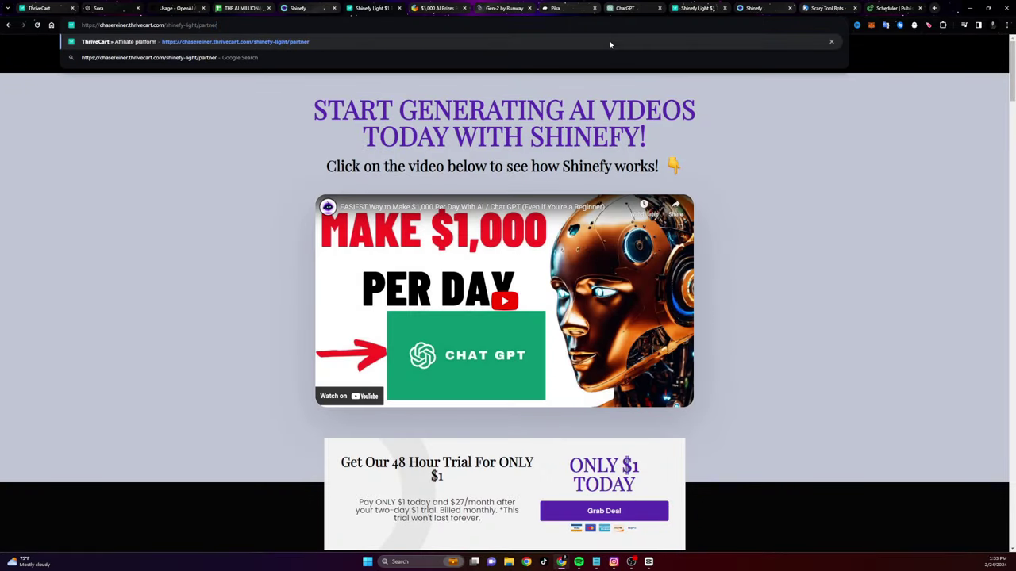
{"action": "key", "text": "ctrl+a"}
{"action": "key", "text": "ctrl+c"}
{"action": "key", "text": "ctrl+shift+n"}
Step: Load the pasted ThriveCart partner page and autofill the affiliate sign-up form with saved details
{"action": "key", "text": "ctrl+v"}
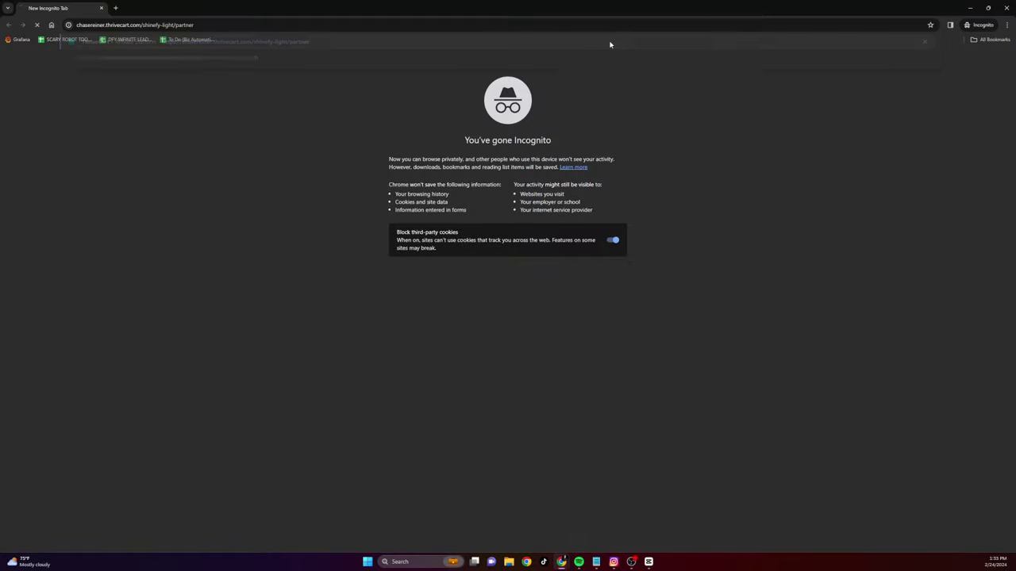
{"action": "key", "text": "Return"}
{"action": "left_click", "coordinate": [492, 143]}
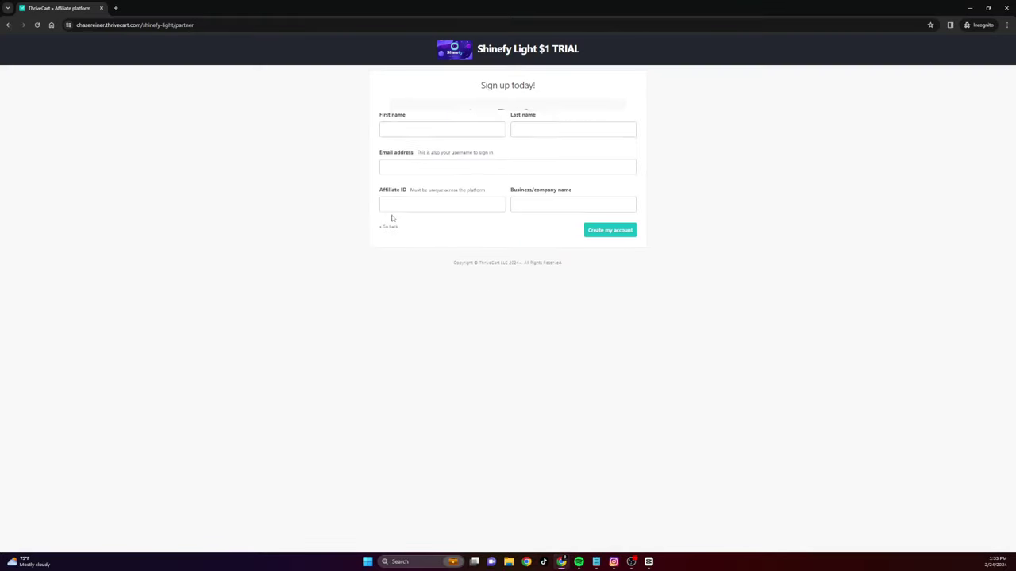
{"action": "left_click", "coordinate": [424, 120]}
{"action": "left_click", "coordinate": [441, 140]}
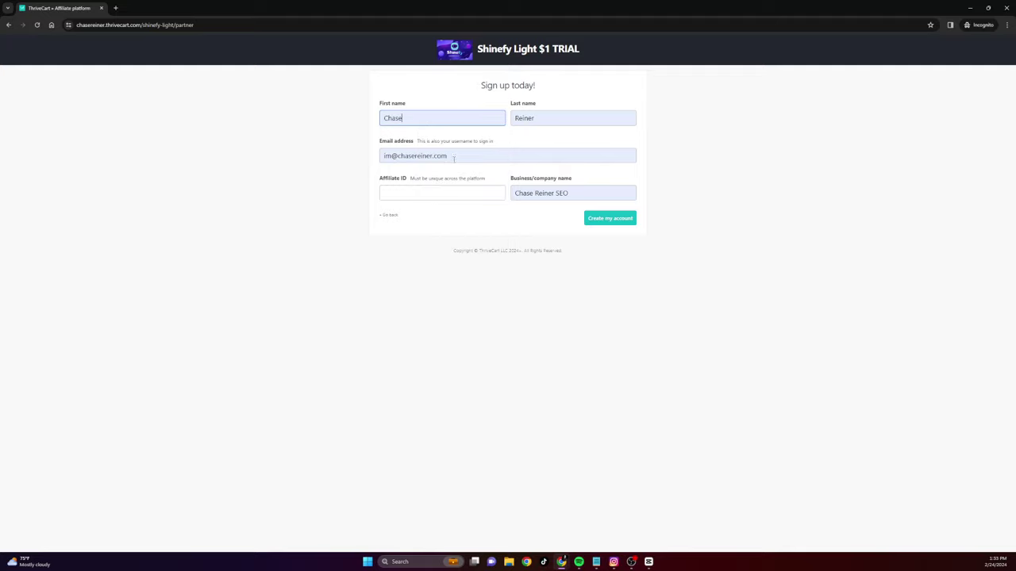
Step: Edit the e-mail, enter an affiliate ID, create the account, accept the terms and confirm registration
{"action": "left_click", "coordinate": [391, 155]}
{"action": "type", "text": "sdsadsdasdasd"}
{"action": "left_click", "coordinate": [415, 195]}
{"action": "type", "text": "sdasadsadsda"}
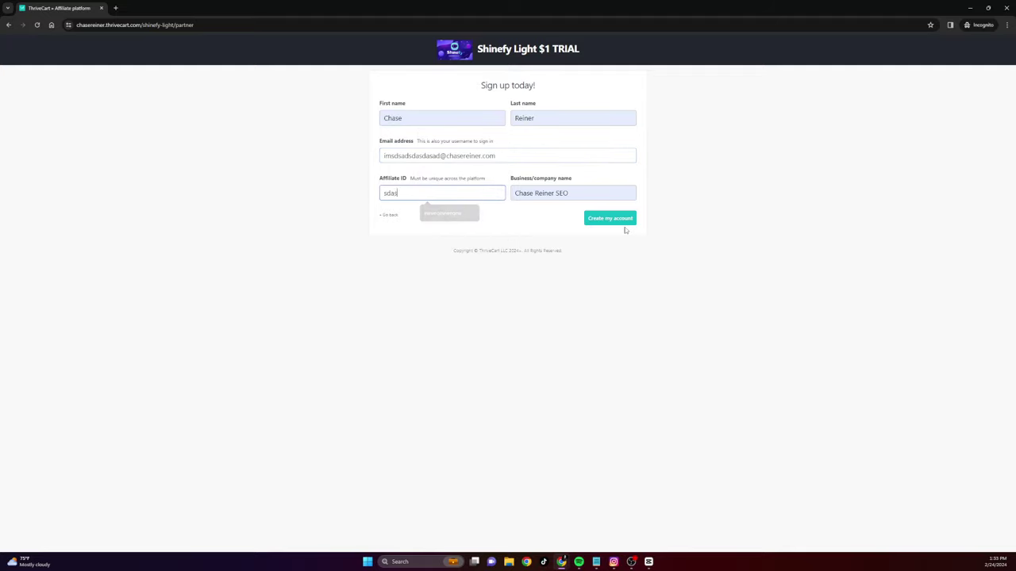
{"action": "left_click", "coordinate": [618, 216]}
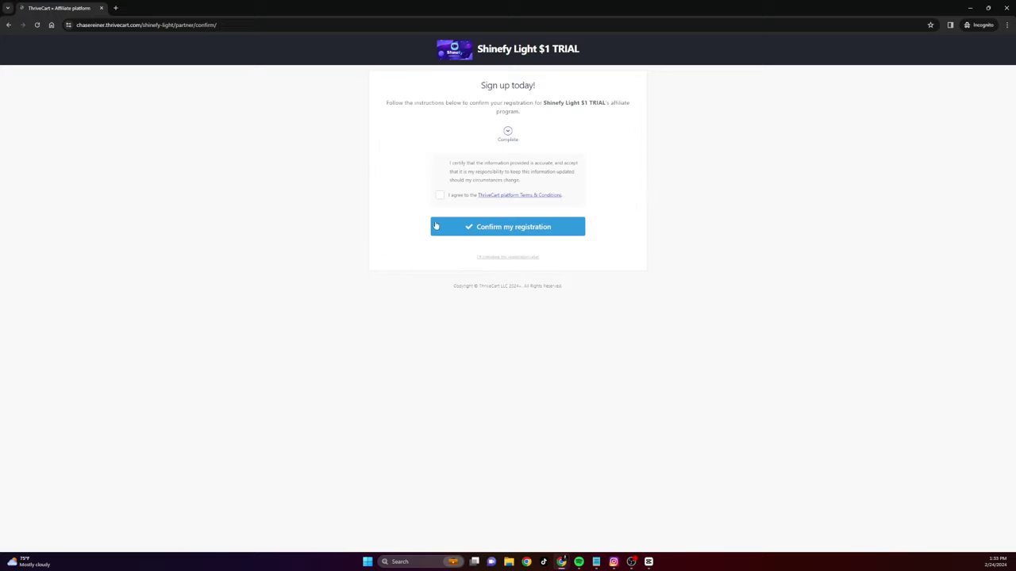
{"action": "left_click", "coordinate": [441, 196]}
{"action": "left_click", "coordinate": [502, 227]}
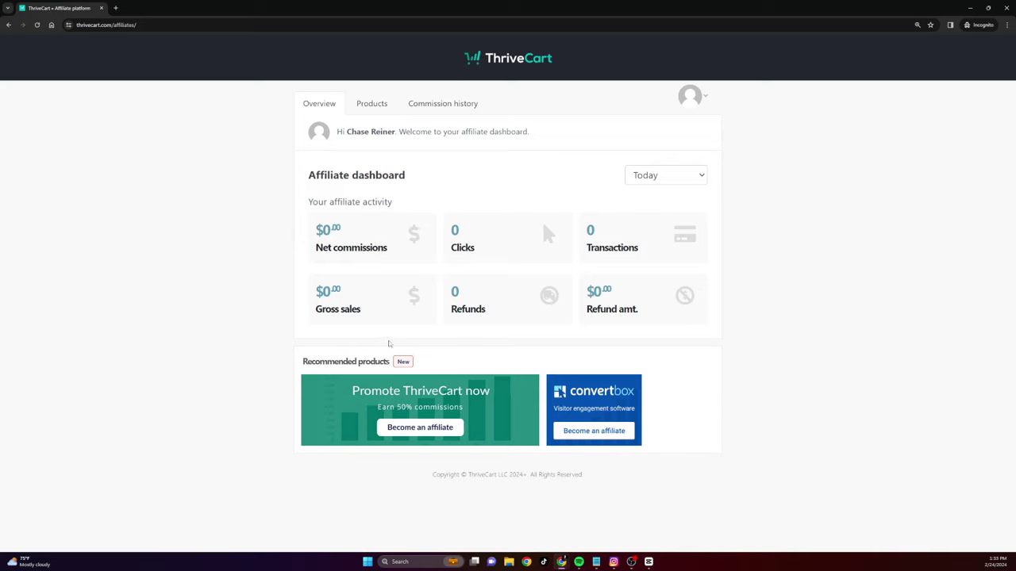
Step: Open the Shinefy Light $1 TRIAL affiliate details from Products and select its affiliate link
{"action": "left_click", "coordinate": [364, 104]}
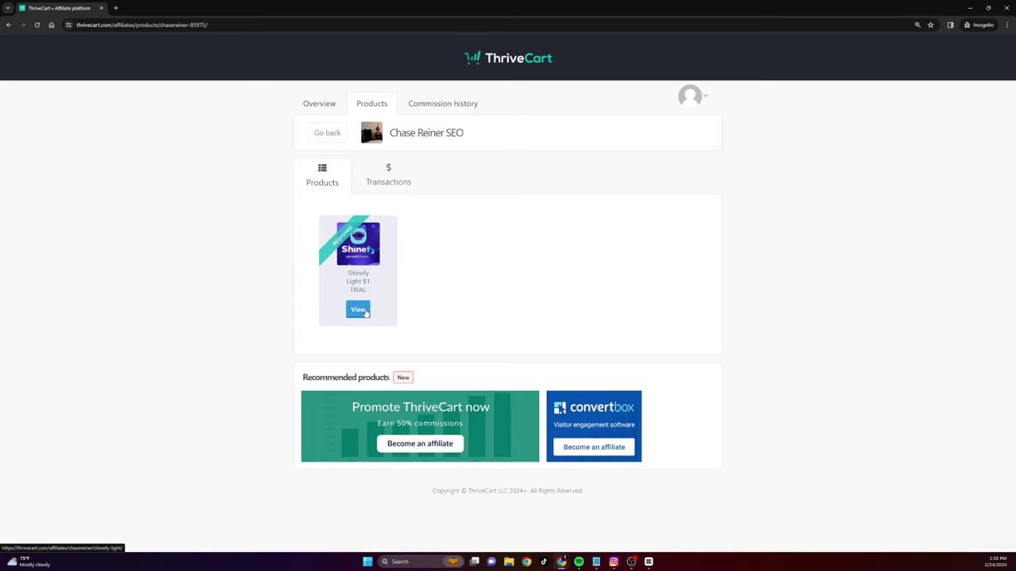
{"action": "left_click", "coordinate": [373, 310]}
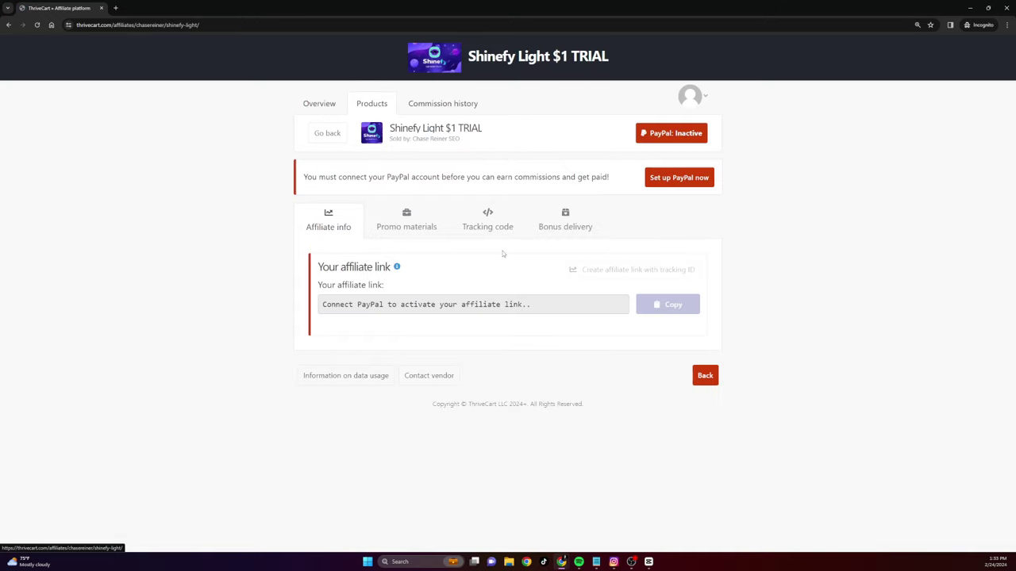
{"action": "left_click", "coordinate": [572, 308]}
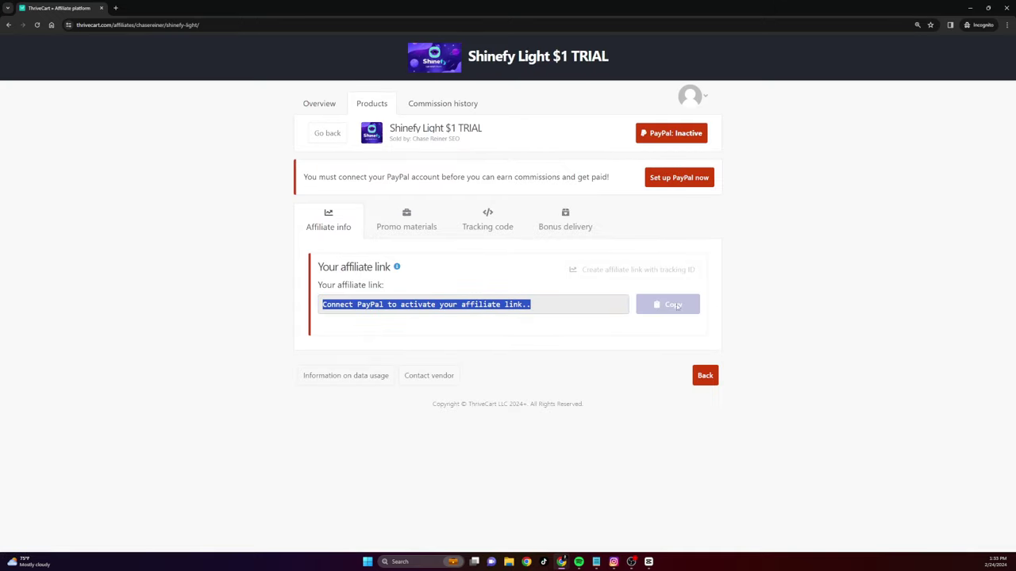
{"action": "left_click_drag", "start_coordinate": [273, 8], "coordinate": [253, 213]}
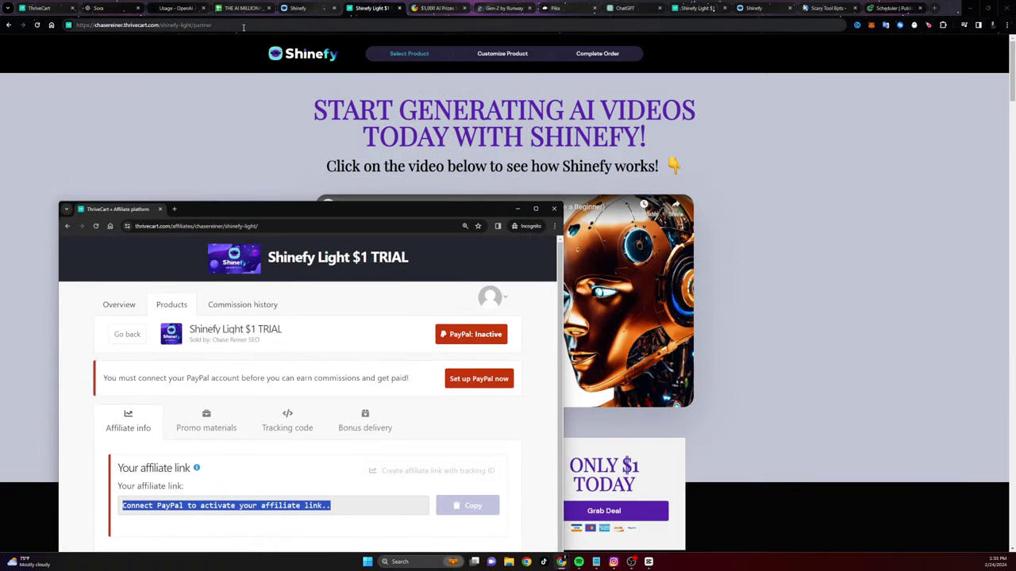
Step: Replace 'partner' in the checkout URL with 'chase-affiliate' and load that affiliate address
{"action": "left_click", "coordinate": [268, 26]}
{"action": "double_click", "coordinate": [211, 26]}
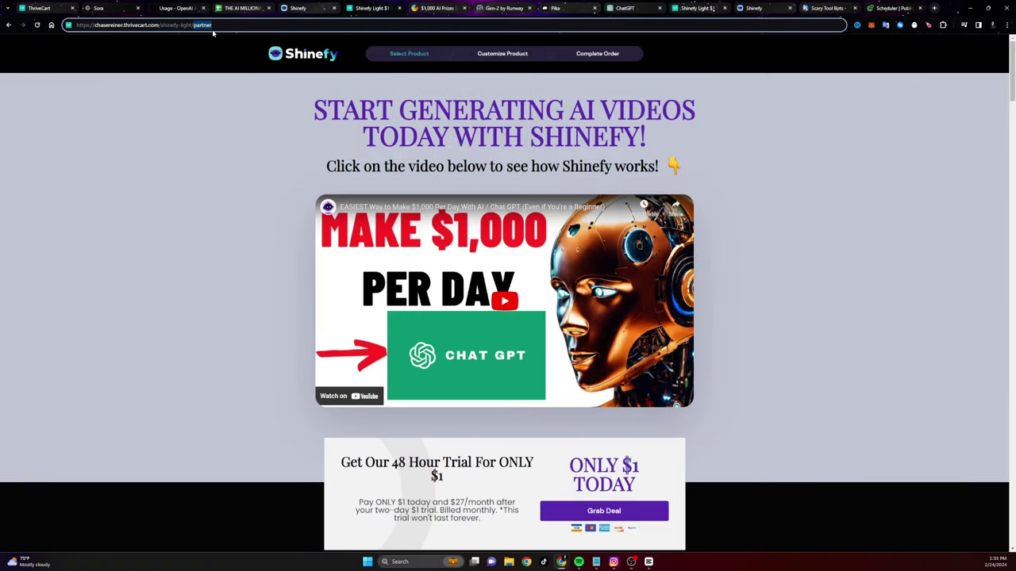
{"action": "type", "text": "chase-"}
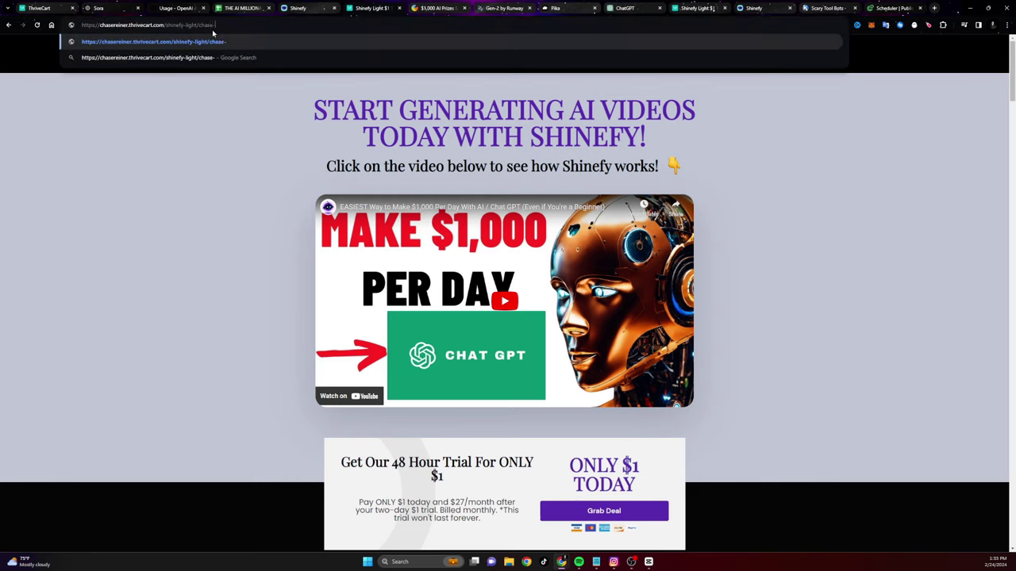
{"action": "type", "text": "affiliate"}
{"action": "key", "text": "ctrl+a"}
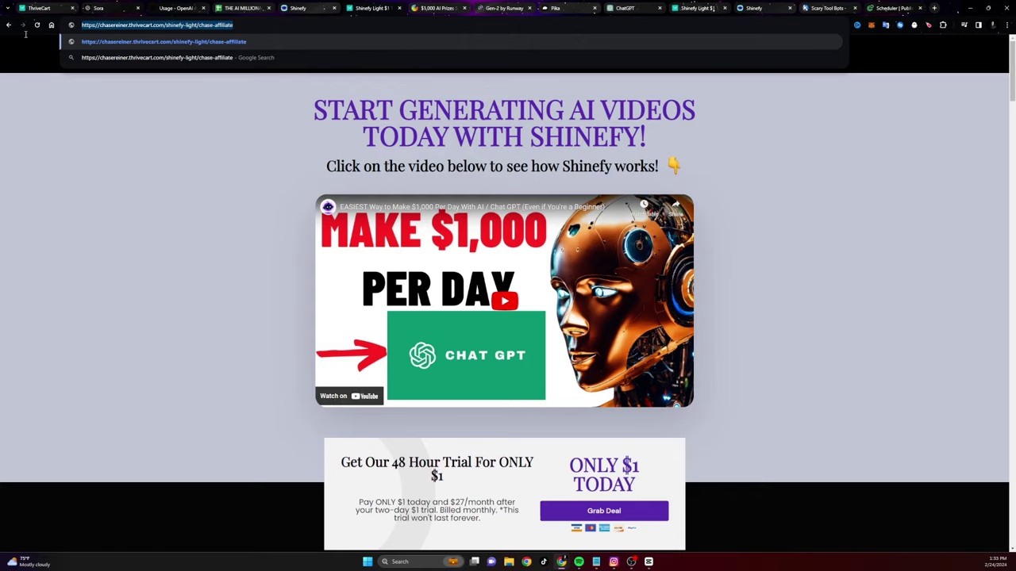
{"action": "key", "text": "Return"}
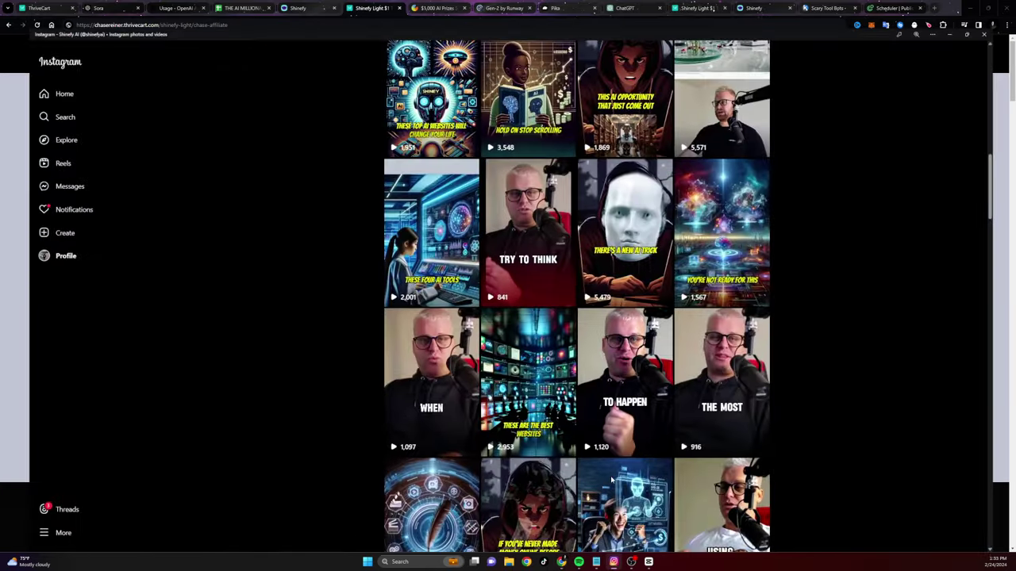
Step: Scroll up and down through the Instagram profile's reels grid
{"action": "left_click", "coordinate": [613, 561]}
{"action": "scroll", "coordinate": [520, 211], "scroll_direction": "up", "scroll_amount": 4}
{"action": "scroll", "coordinate": [521, 211], "scroll_direction": "up", "scroll_amount": 7}
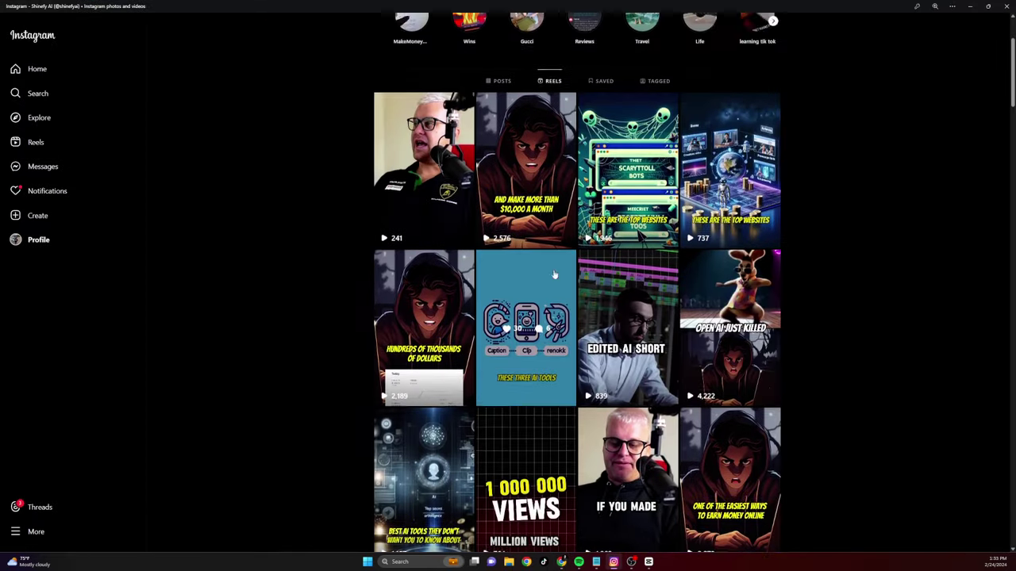
{"action": "scroll", "coordinate": [645, 247], "scroll_direction": "down", "scroll_amount": 15}
{"action": "scroll", "coordinate": [644, 247], "scroll_direction": "down", "scroll_amount": 8}
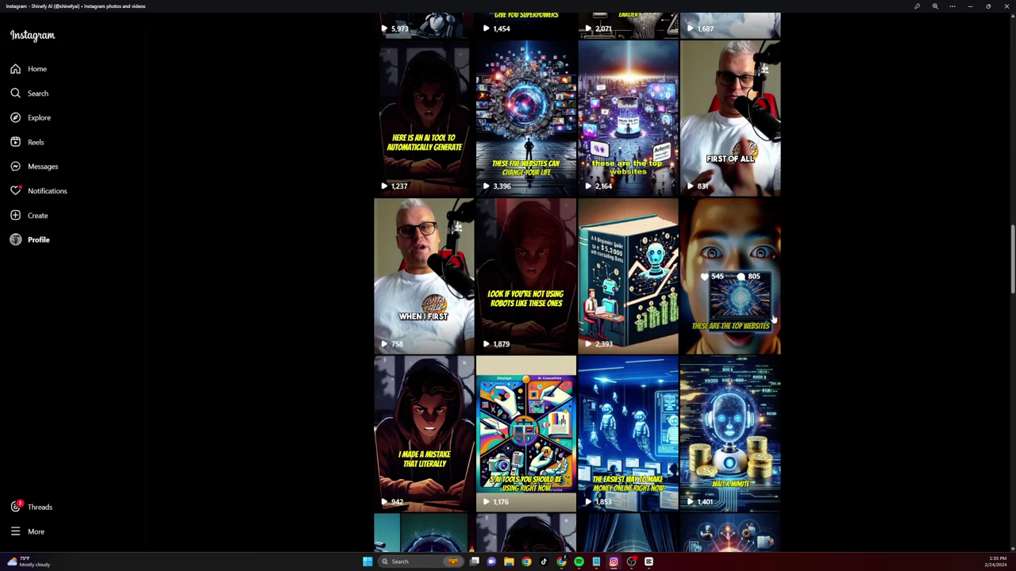
Step: Go to Squarespace's registered domains list and open the Get a Domain search page
{"action": "left_click", "coordinate": [969, 6]}
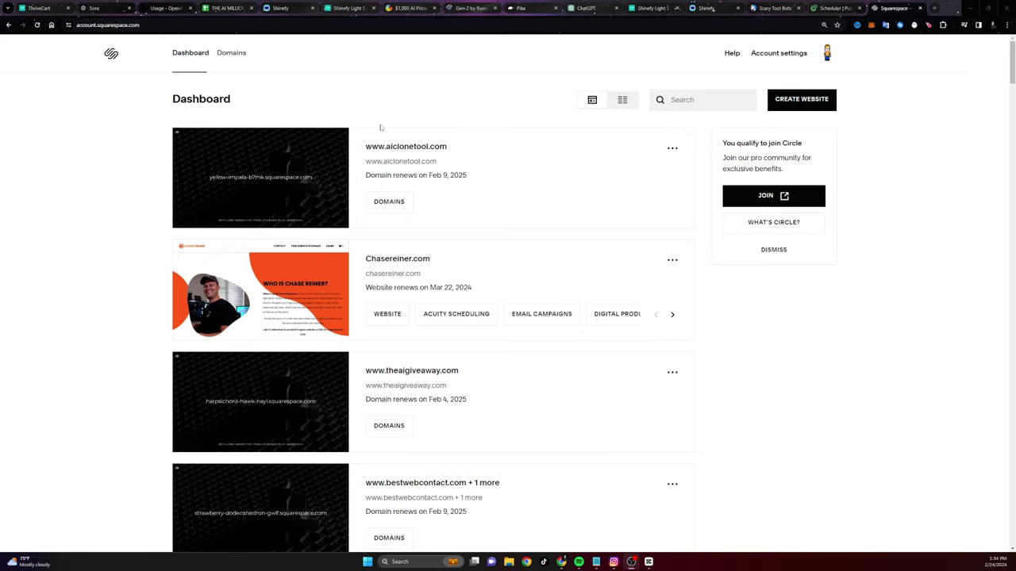
{"action": "left_click", "coordinate": [230, 54]}
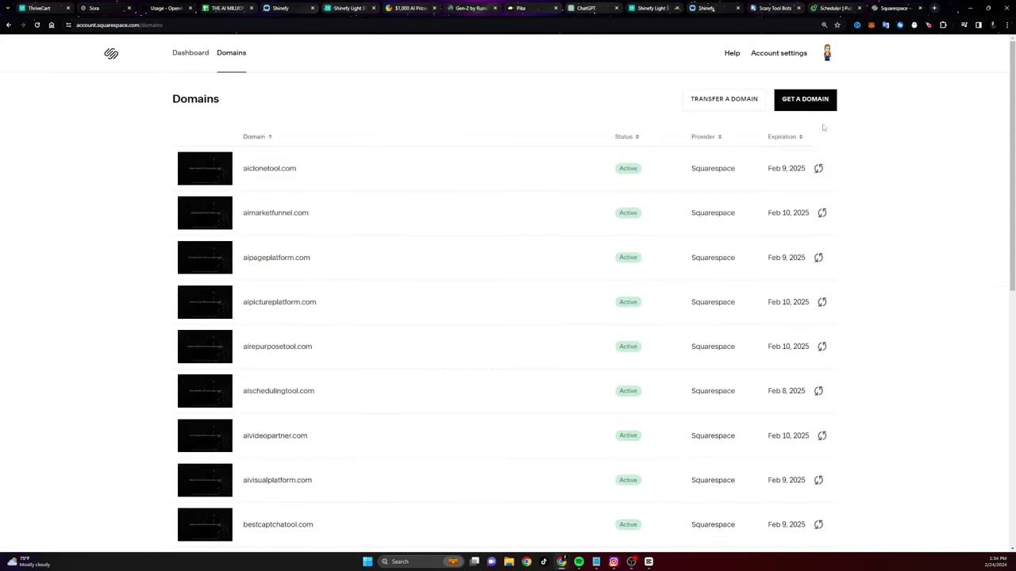
{"action": "left_click", "coordinate": [809, 104]}
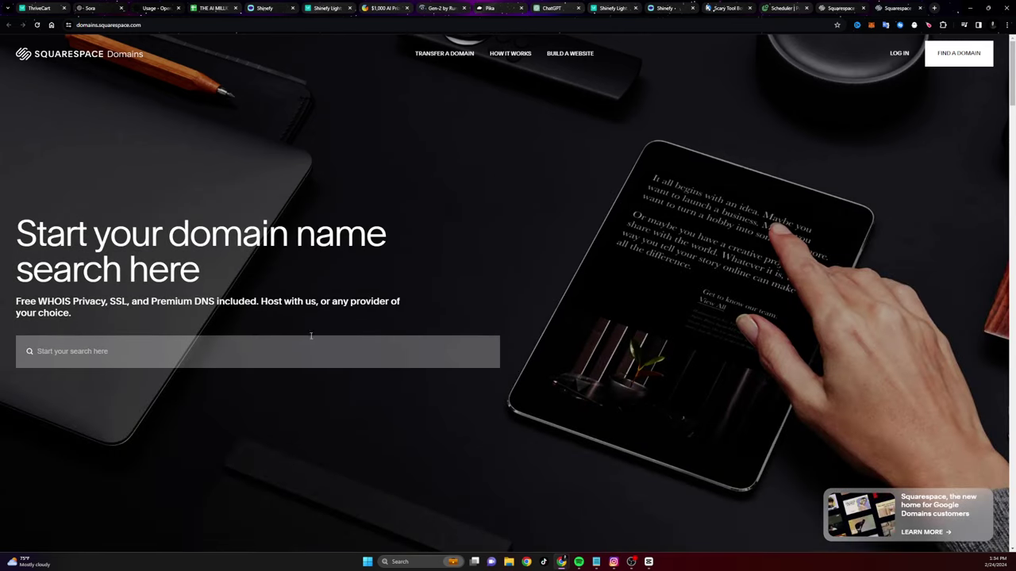
Step: In THE AI MILLIONAIRE CHECKLIST, look over the RADAAR and ManyChat rows and their links
{"action": "left_click", "coordinate": [213, 8]}
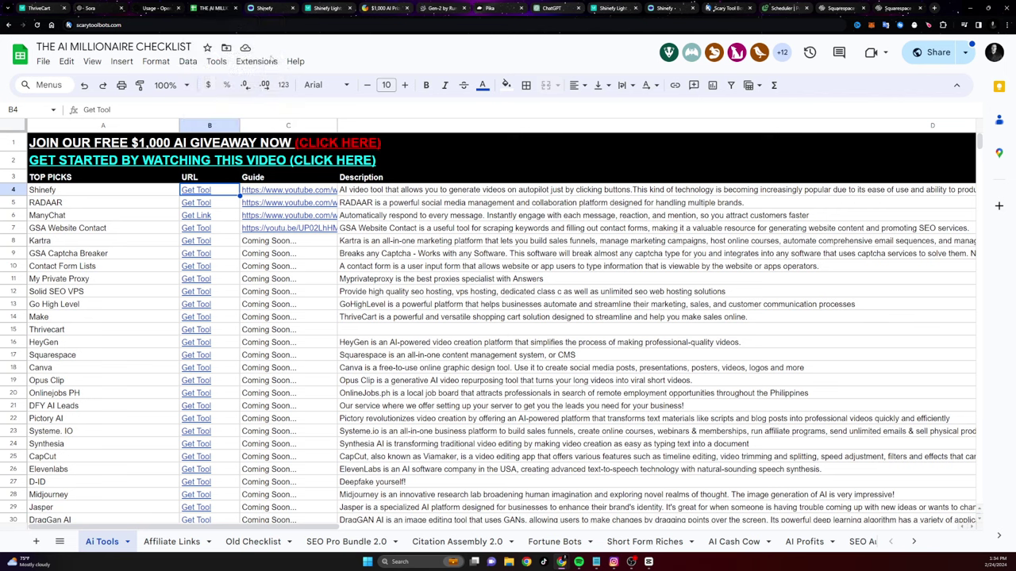
{"action": "left_click", "coordinate": [70, 204]}
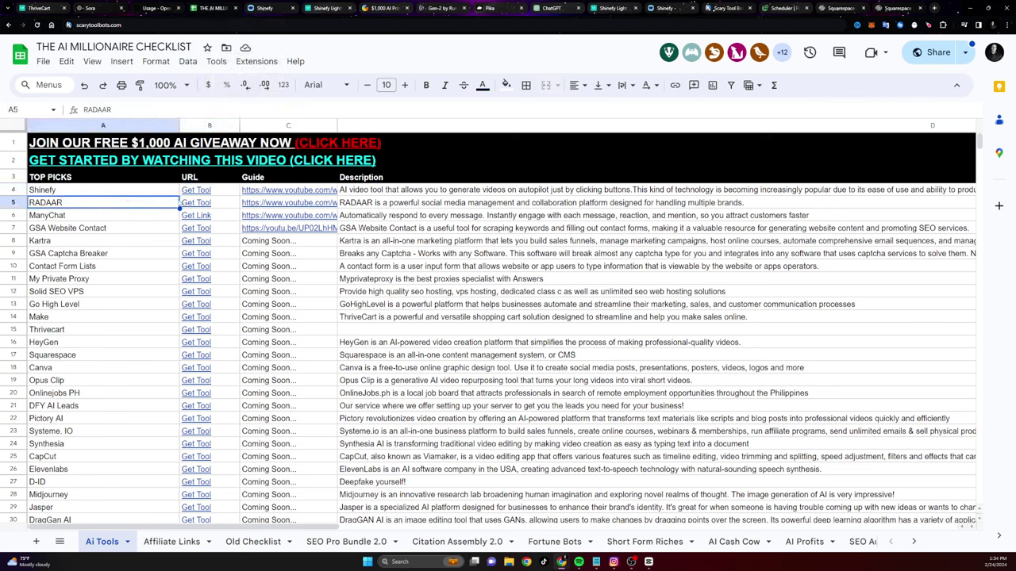
{"action": "left_click", "coordinate": [197, 203]}
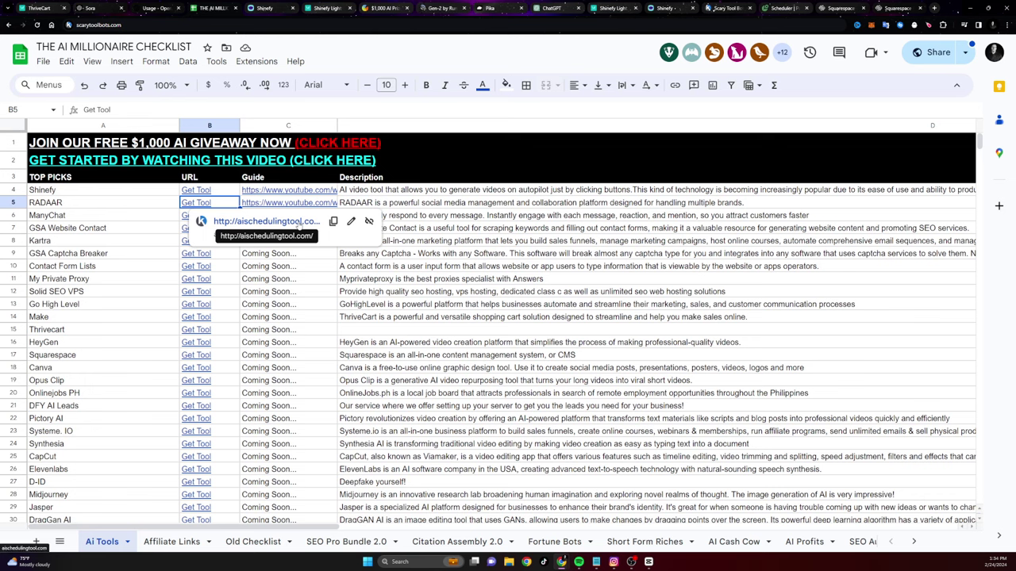
{"action": "left_click", "coordinate": [122, 215]}
{"action": "key", "text": "Right"}
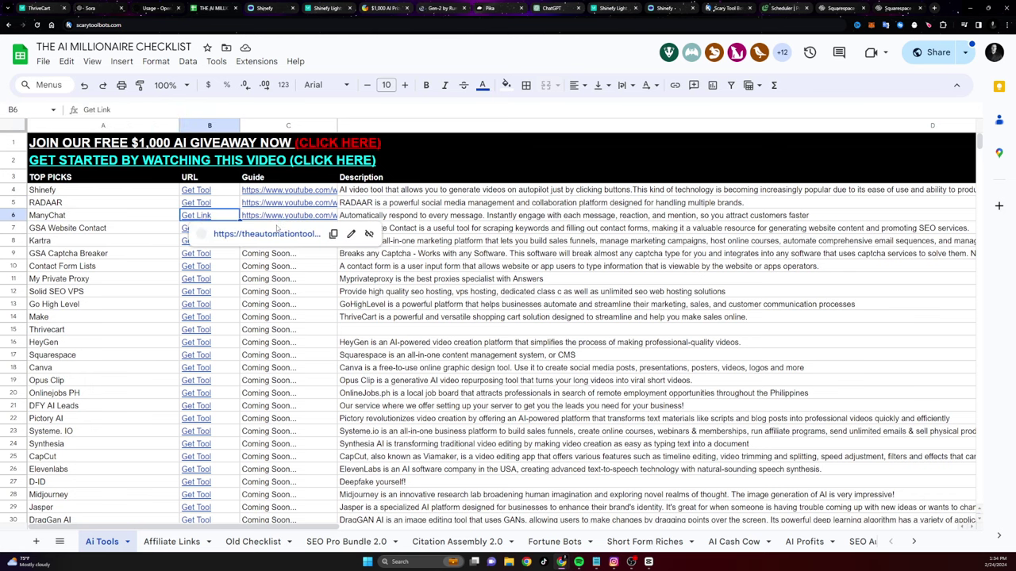
{"action": "left_click", "coordinate": [116, 234]}
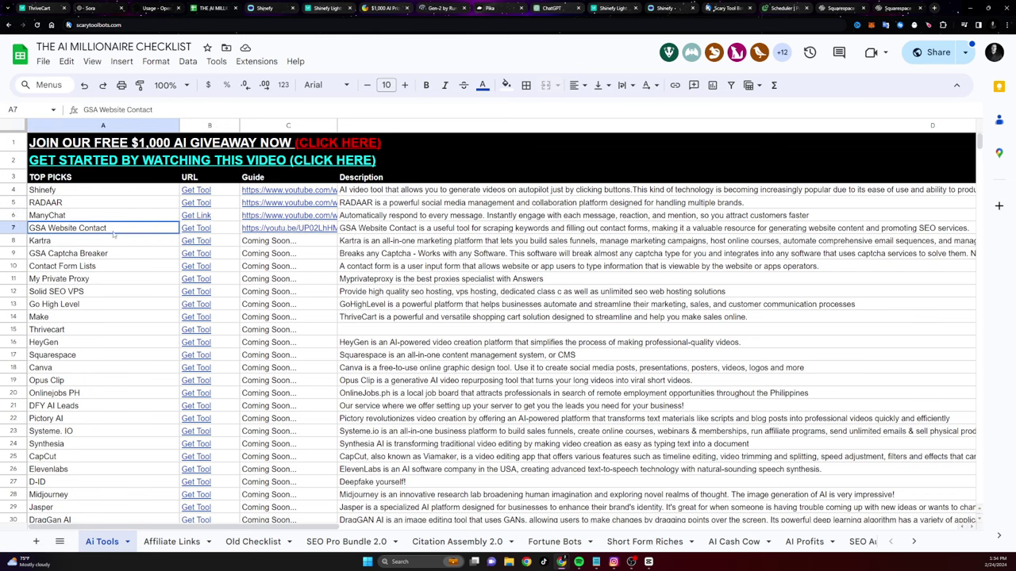
Step: Follow the aischedulingtool.com link, submit the prefilled e-mail form, and reach the Radaar site
{"action": "left_click", "coordinate": [197, 203]}
{"action": "left_click", "coordinate": [323, 195]}
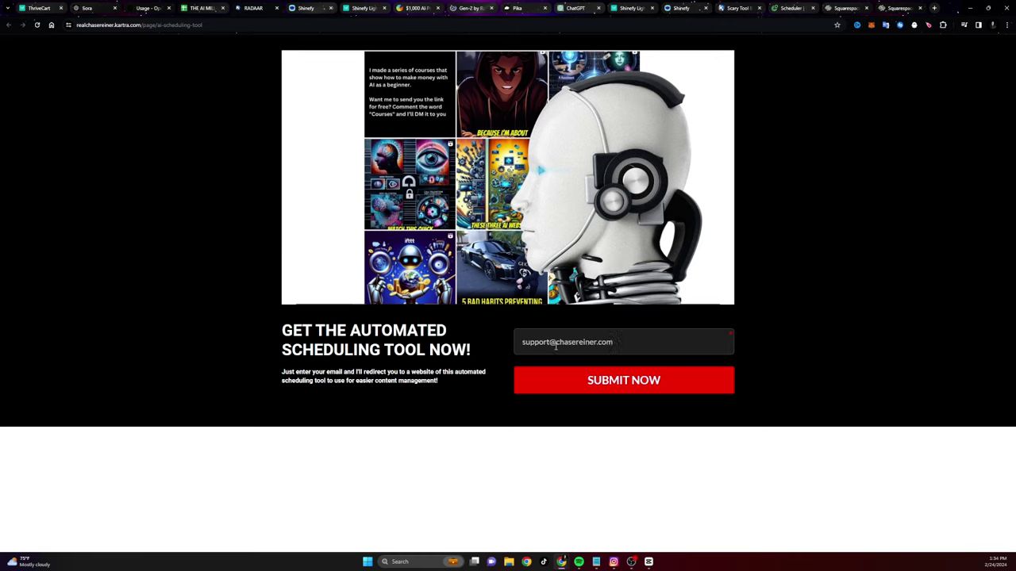
{"action": "left_click", "coordinate": [557, 329]}
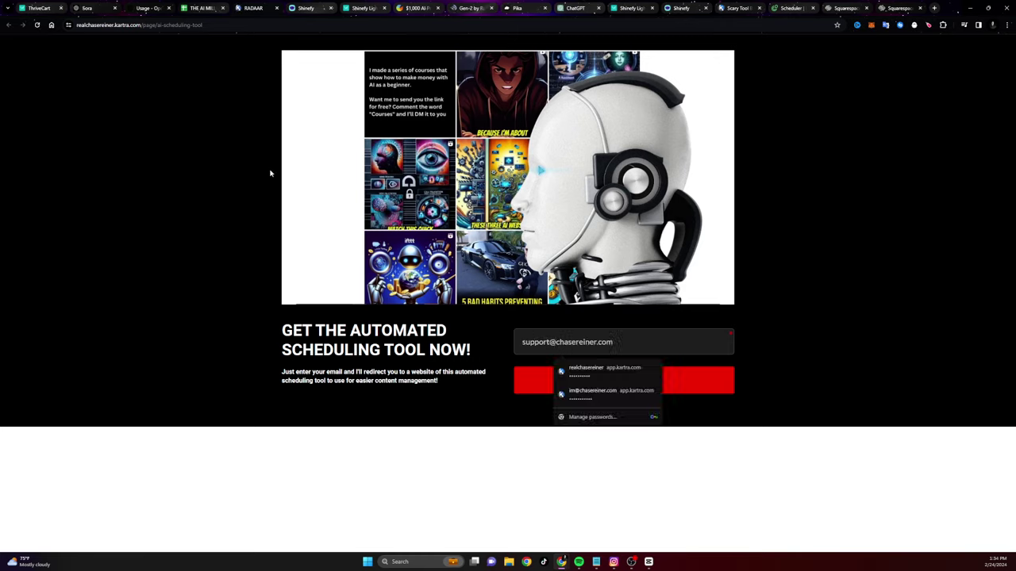
{"action": "left_click", "coordinate": [603, 381]}
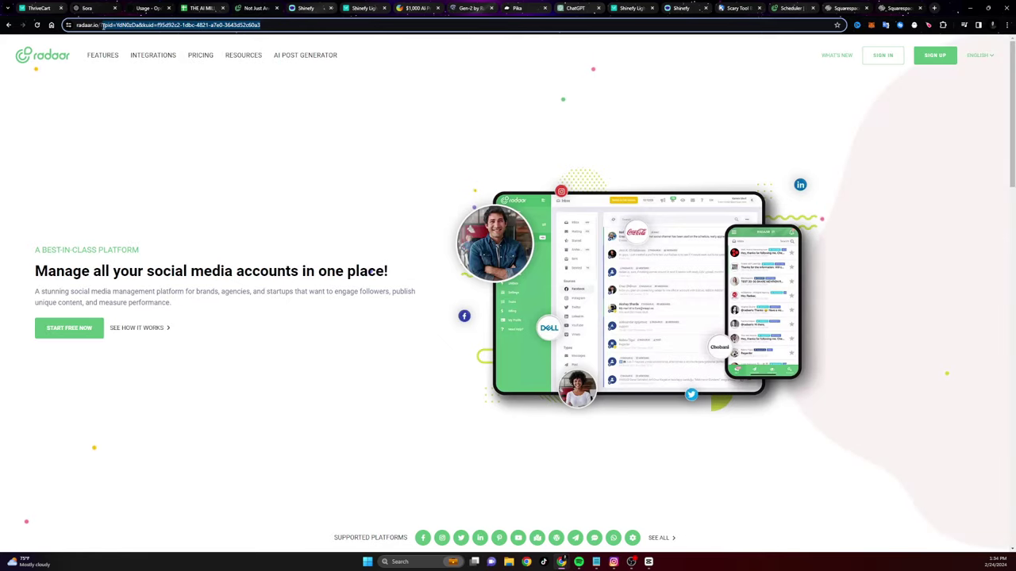
{"action": "left_click_drag", "start_coordinate": [262, 24], "coordinate": [107, 26]}
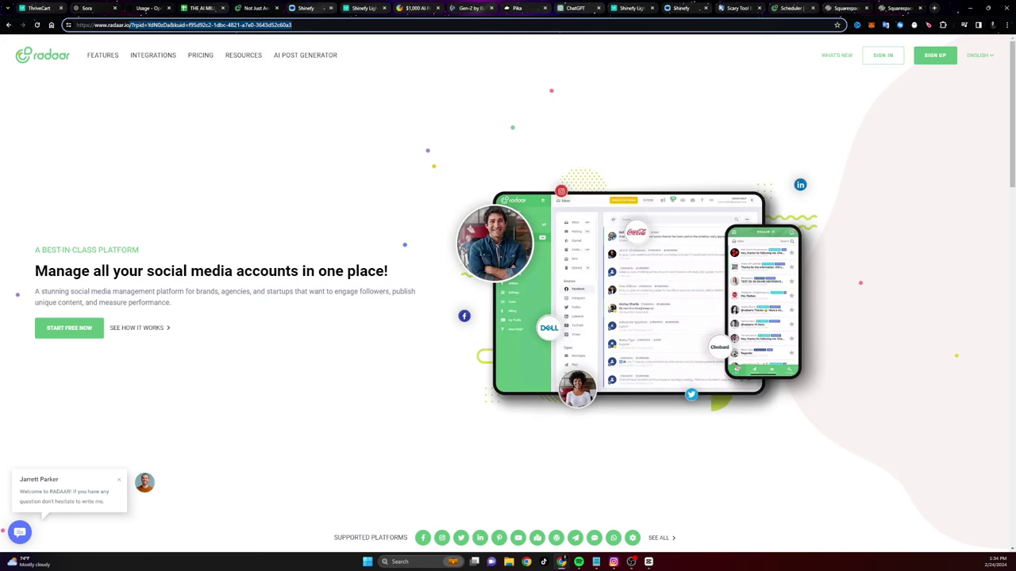
{"action": "key", "text": "ctrl+shift+Tab"}
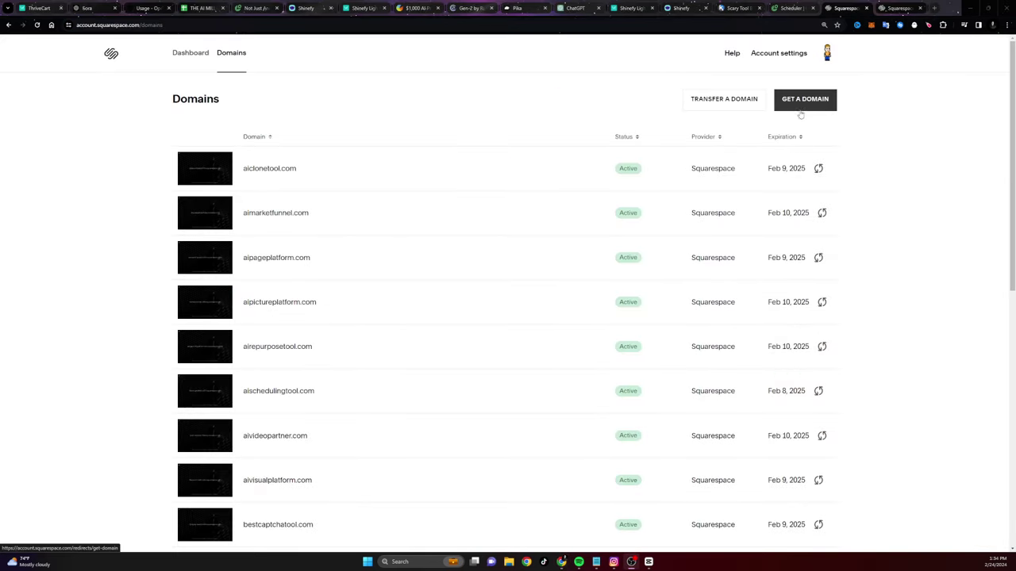
Step: Search Squarespace domains for 'videotoolai' and add videotoolai.com ($12/yr) to the cart
{"action": "left_click", "coordinate": [825, 100]}
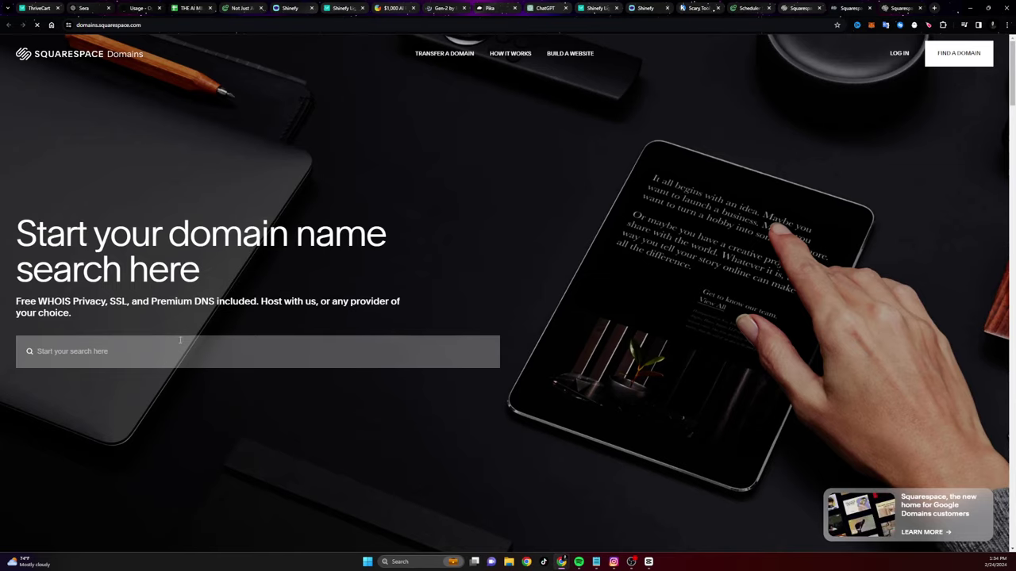
{"action": "left_click", "coordinate": [148, 349]}
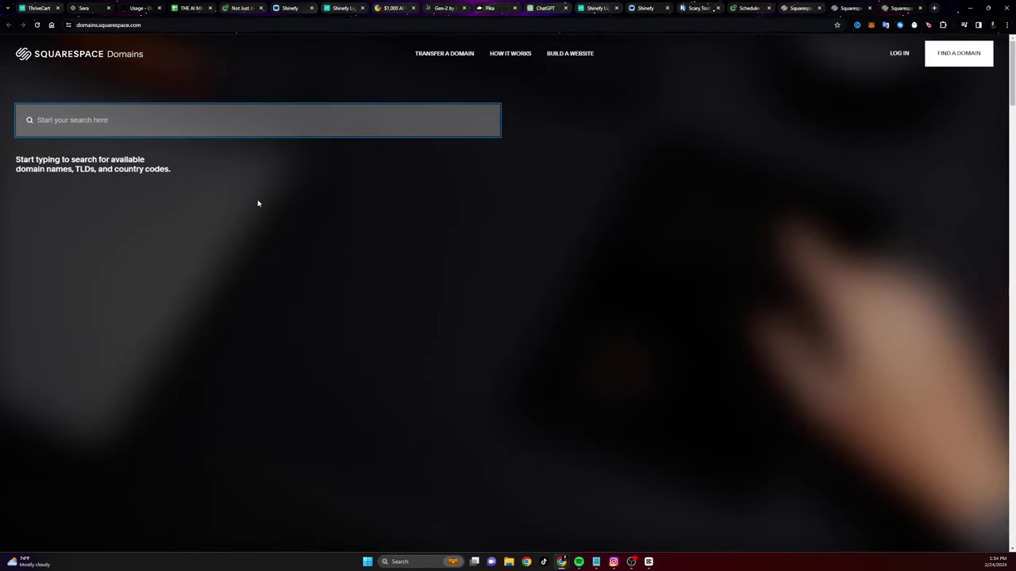
{"action": "type", "text": "videotool"}
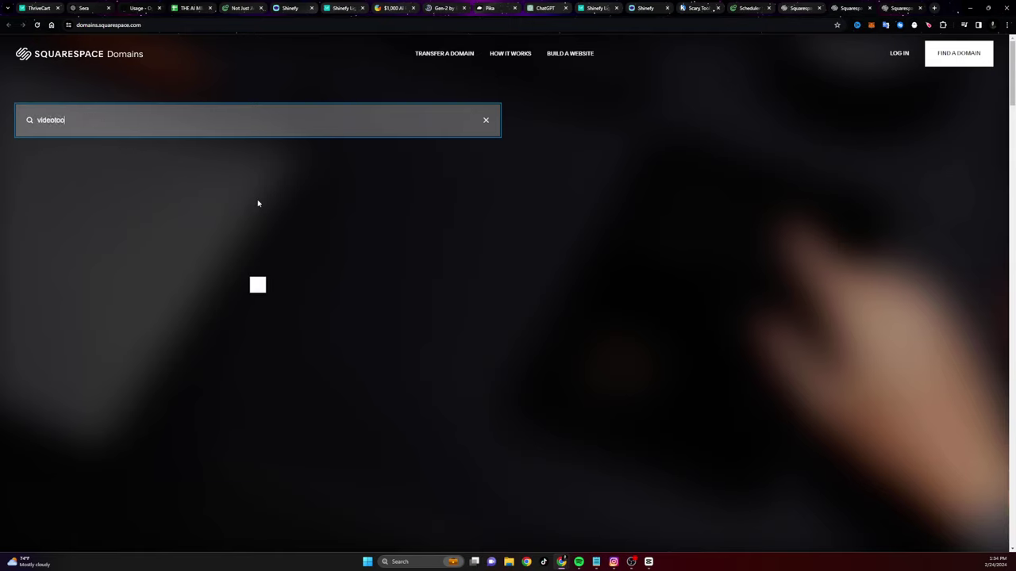
{"action": "type", "text": "ai"}
{"action": "key", "text": "ctrl+a"}
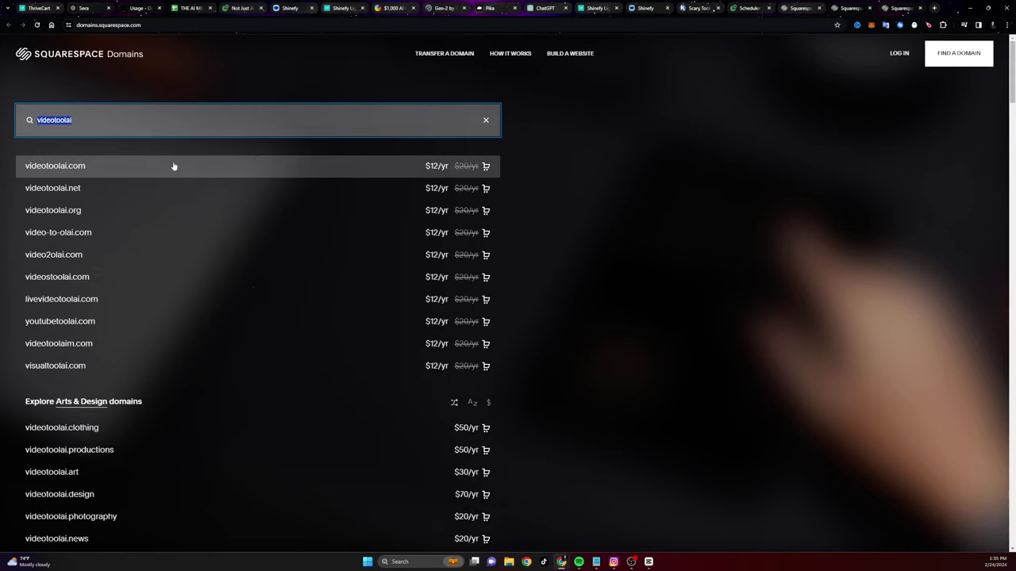
{"action": "left_click", "coordinate": [136, 173]}
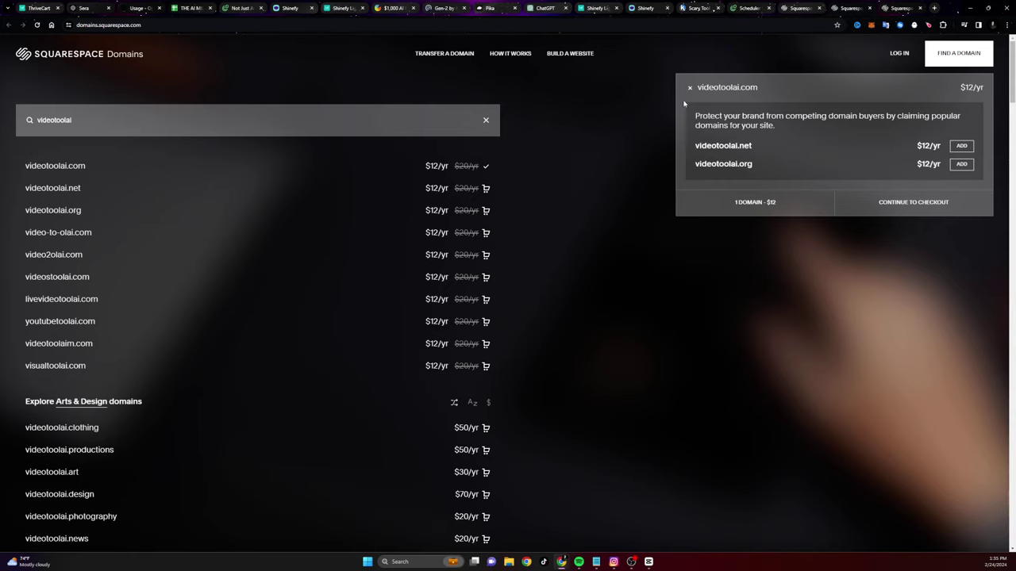
{"action": "left_click", "coordinate": [801, 9]}
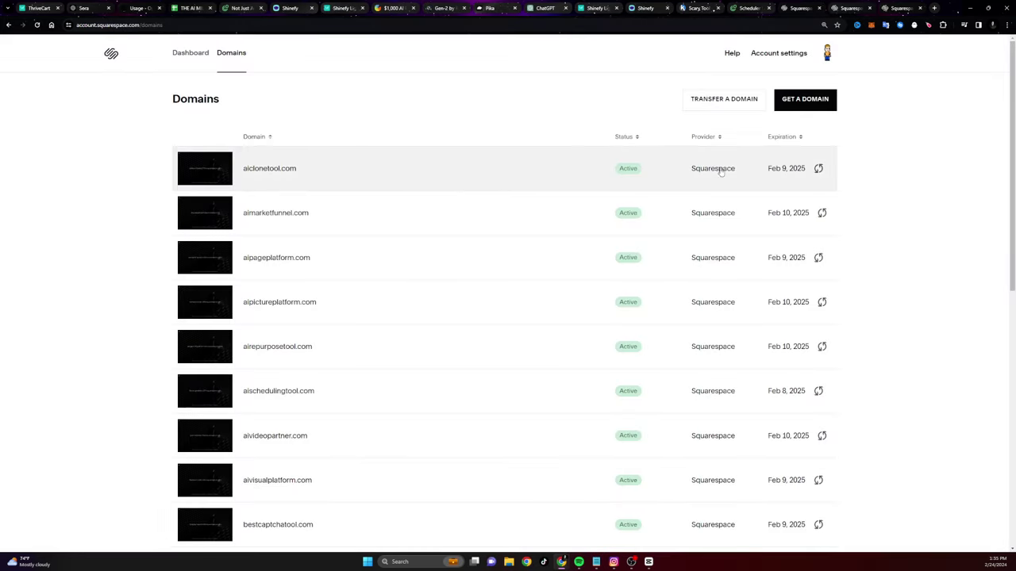
Step: Open aiclonetool.com's domain settings and its Domain Forwarding rules
{"action": "left_click", "coordinate": [290, 170]}
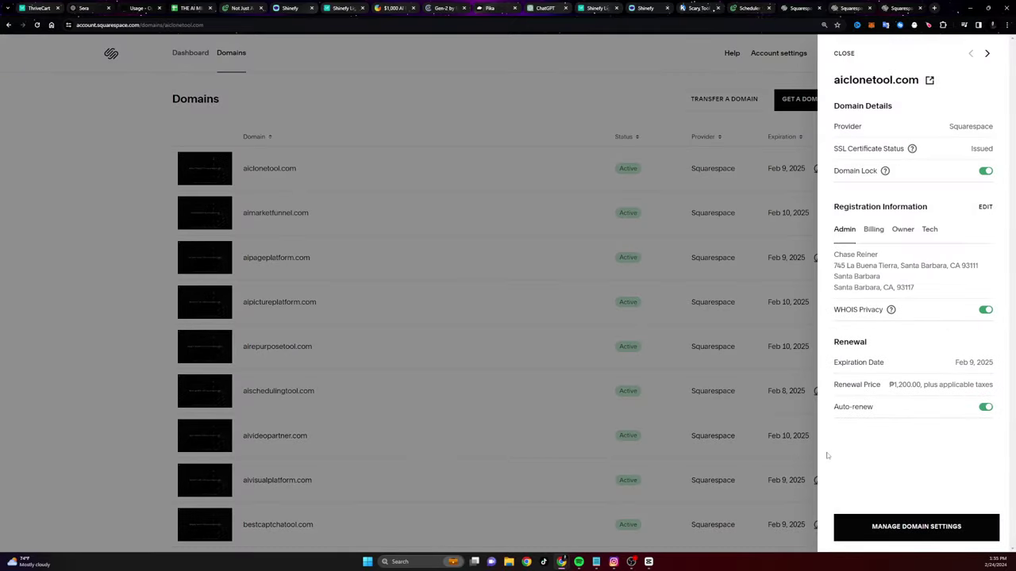
{"action": "left_click", "coordinate": [864, 531]}
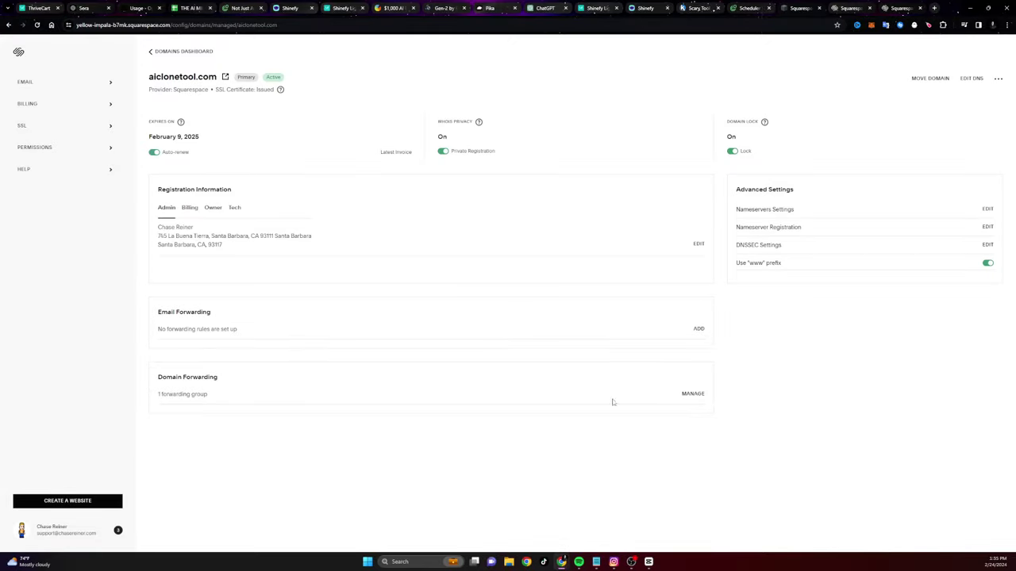
{"action": "left_click", "coordinate": [691, 395]}
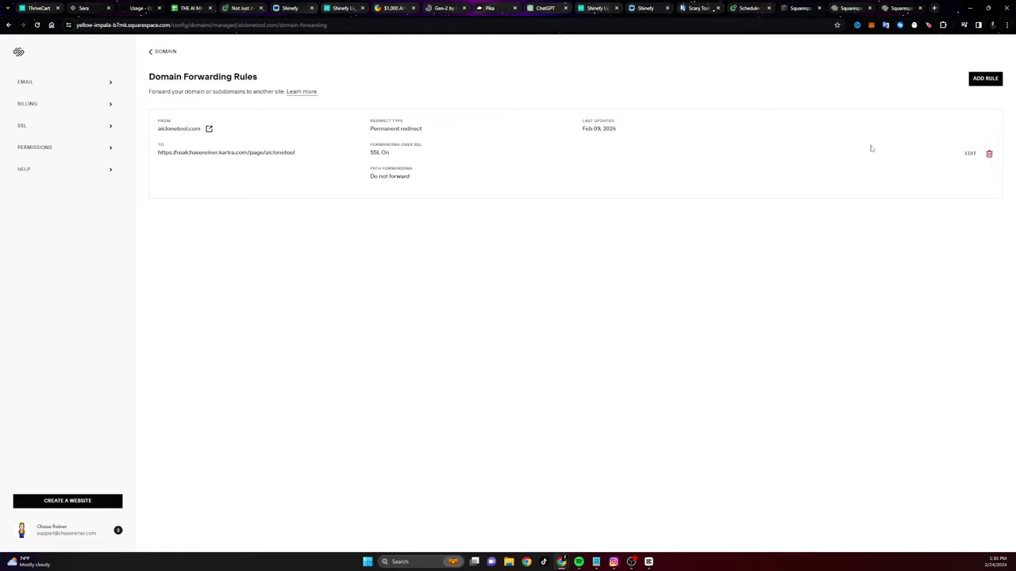
Step: Start editing the forwarding rule with the pasted ThriveCart link, then discard the change
{"action": "left_click", "coordinate": [970, 154]}
{"action": "left_click_drag", "start_coordinate": [536, 327], "coordinate": [400, 327]}
{"action": "type", "text": "https://chasereiner.thrivecart.com/shinefy-light/chase-affiliate"}
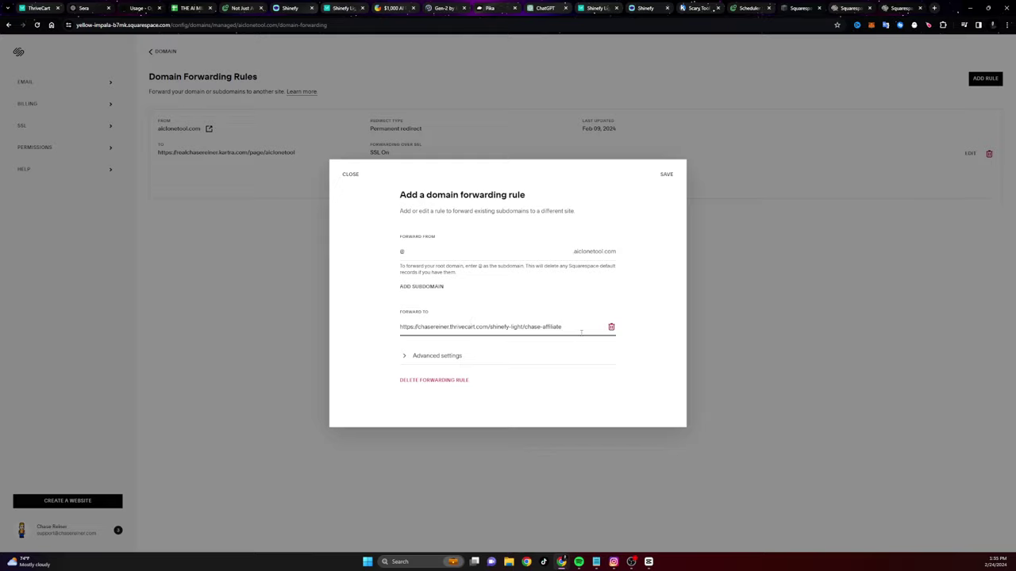
{"action": "left_click_drag", "start_coordinate": [581, 333], "coordinate": [413, 318]}
{"action": "left_click", "coordinate": [512, 315]}
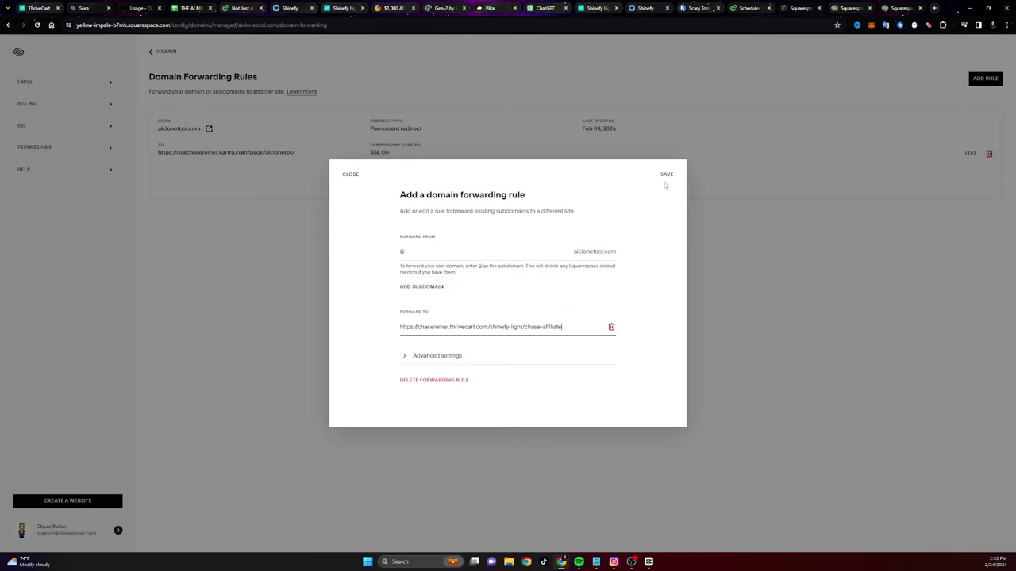
{"action": "left_click", "coordinate": [351, 174]}
{"action": "left_click", "coordinate": [551, 313]}
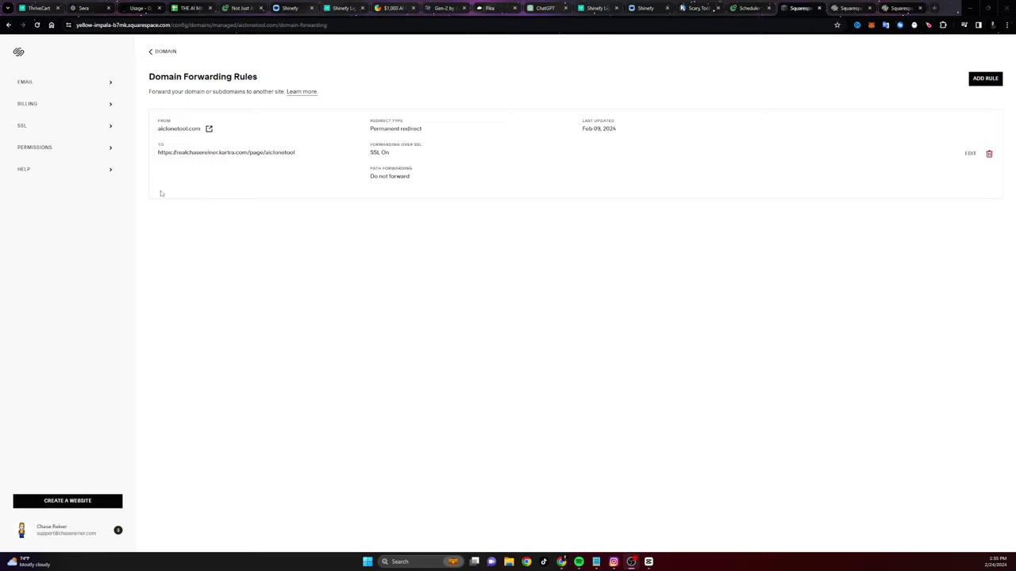
{"action": "left_click", "coordinate": [614, 562]}
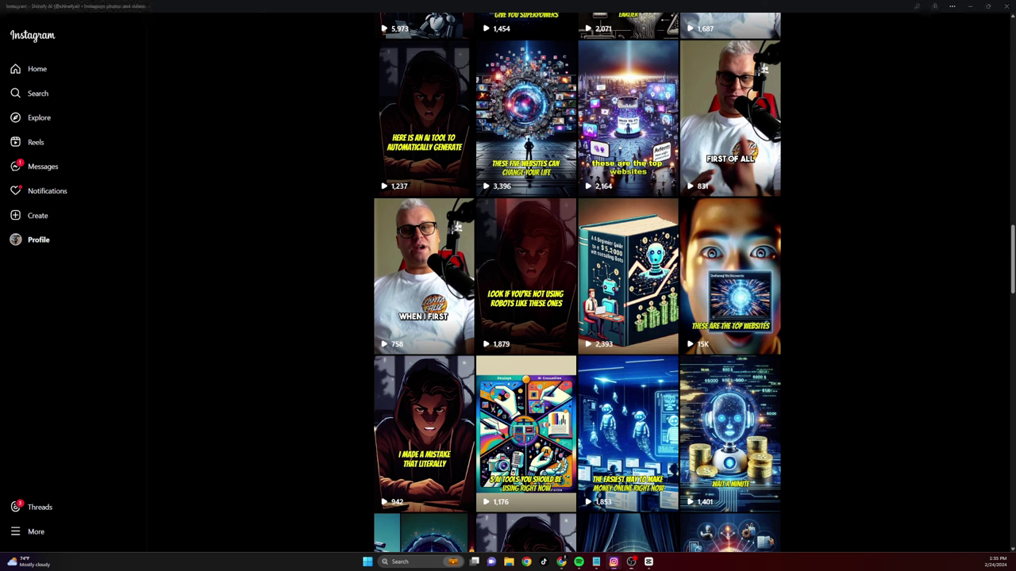
Step: Copy the link of the 'These are the top websites' reel from its options menu
{"action": "left_click", "coordinate": [744, 254]}
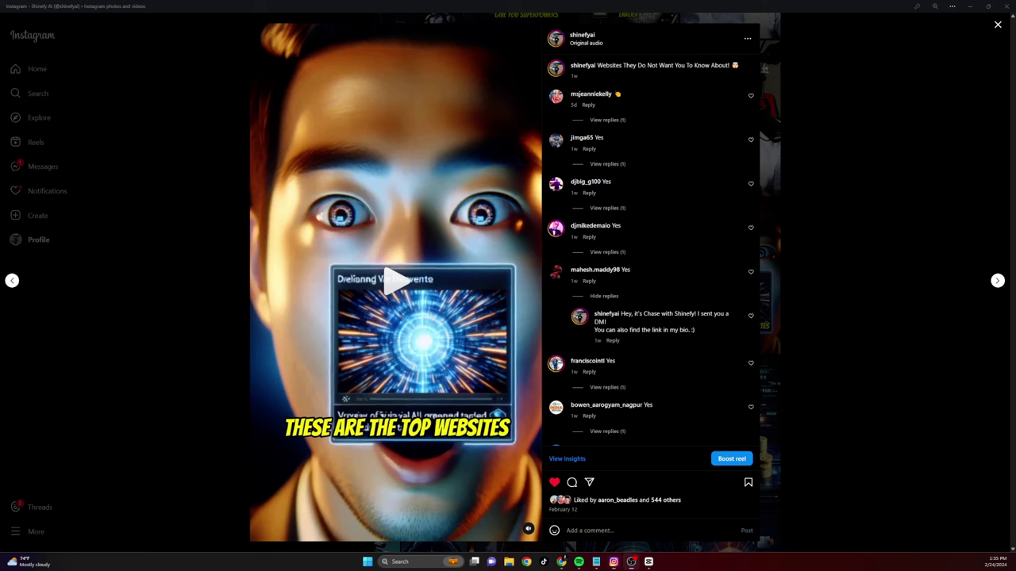
{"action": "left_click", "coordinate": [746, 41]}
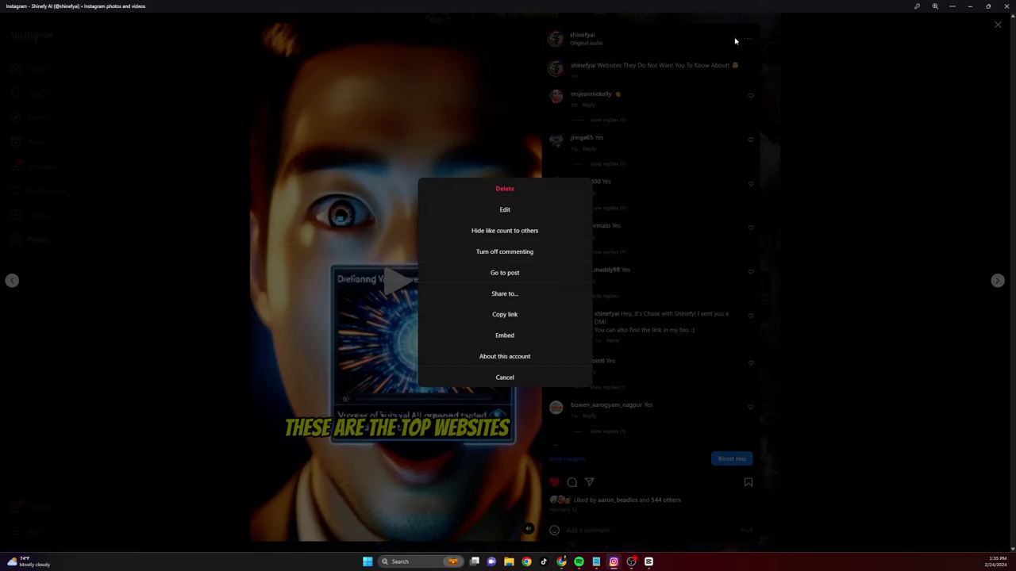
{"action": "left_click", "coordinate": [505, 314]}
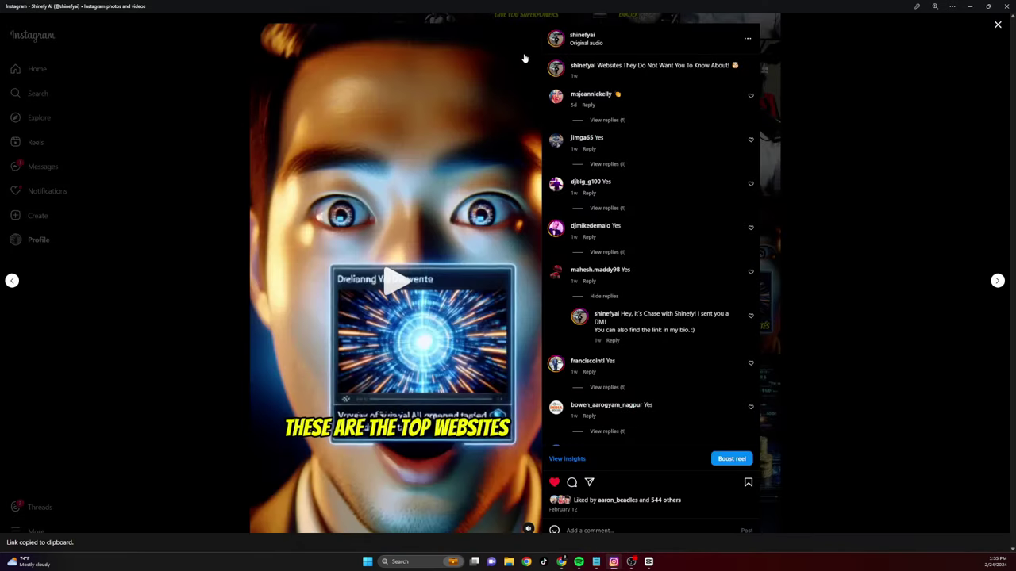
{"action": "double_click", "coordinate": [516, 10]}
{"action": "left_click", "coordinate": [647, 10]}
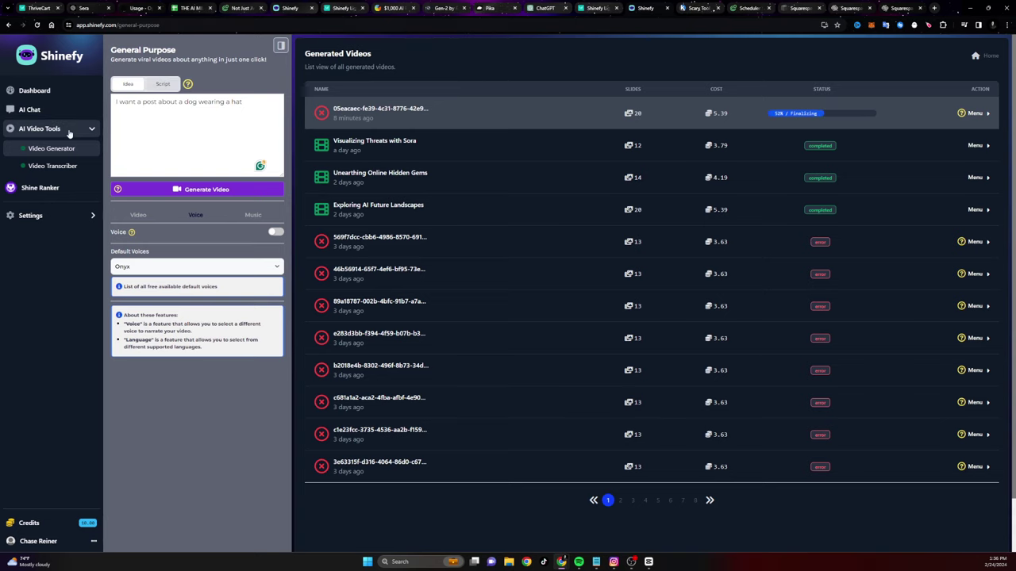
Step: Paste the reel link into Video Transcriber and start transcribing it in English
{"action": "left_click", "coordinate": [52, 166]}
{"action": "key", "text": "ctrl+v"}
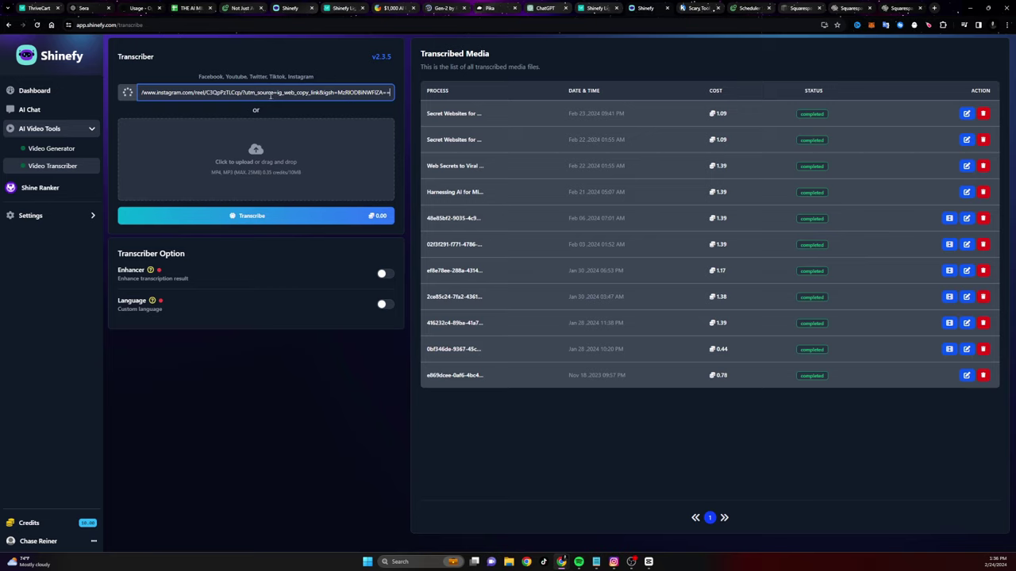
{"action": "left_click", "coordinate": [311, 219]}
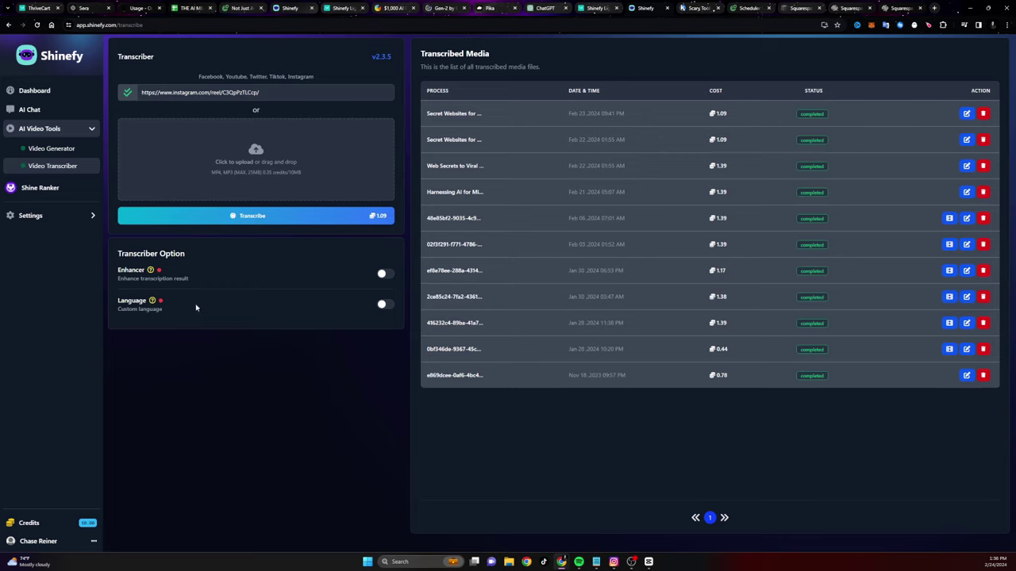
{"action": "left_click", "coordinate": [382, 306]}
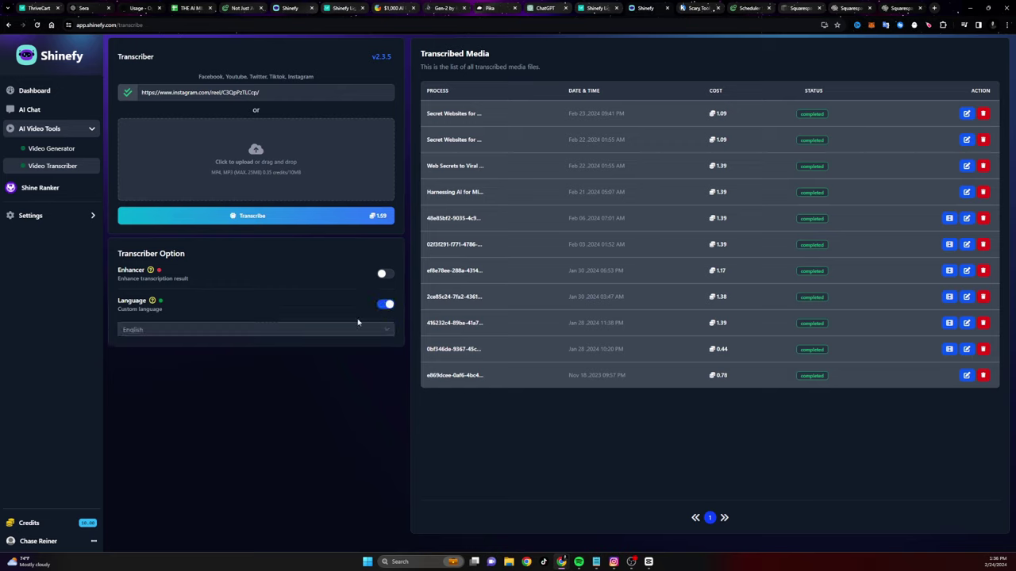
{"action": "left_click", "coordinate": [358, 327]}
{"action": "left_click", "coordinate": [336, 332]}
{"action": "left_click", "coordinate": [385, 304]}
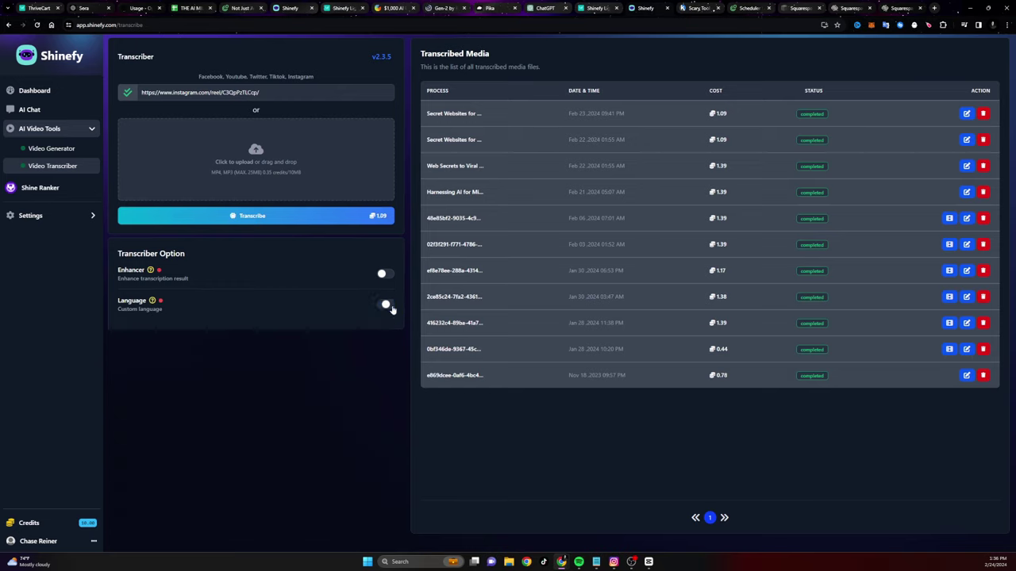
{"action": "left_click", "coordinate": [309, 218]}
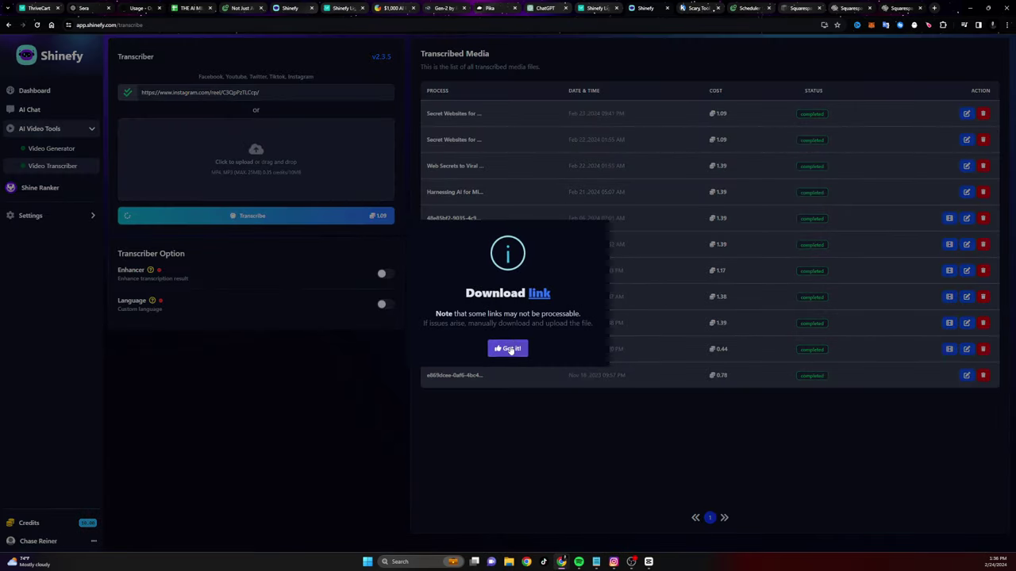
{"action": "left_click", "coordinate": [508, 349]}
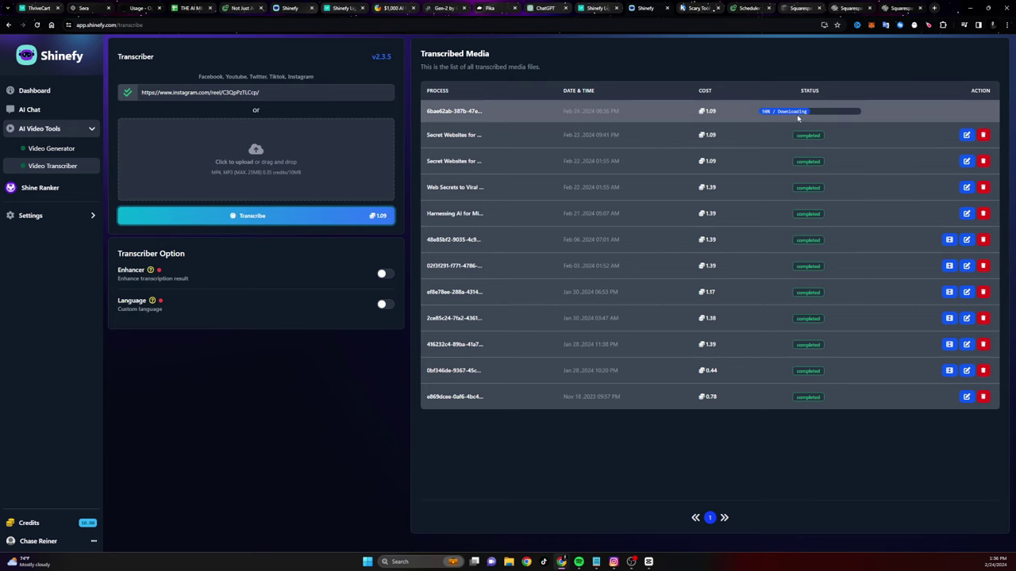
Step: Open the Secret Websites for Viral AI Success transcript and copy its full text
{"action": "left_click", "coordinate": [967, 134]}
{"action": "right_click", "coordinate": [410, 255]}
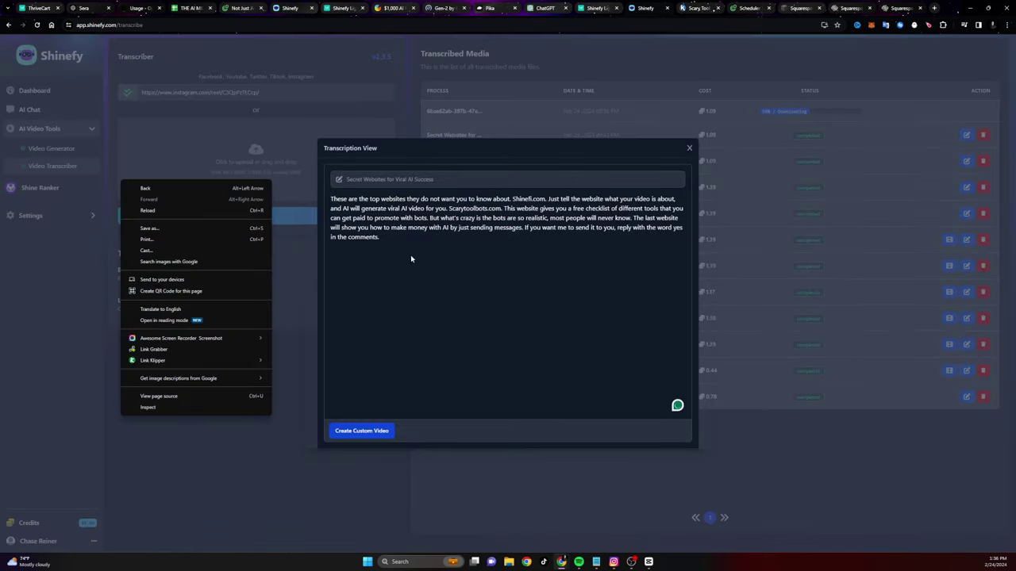
{"action": "key", "text": "ctrl+a"}
{"action": "left_click", "coordinate": [230, 353]}
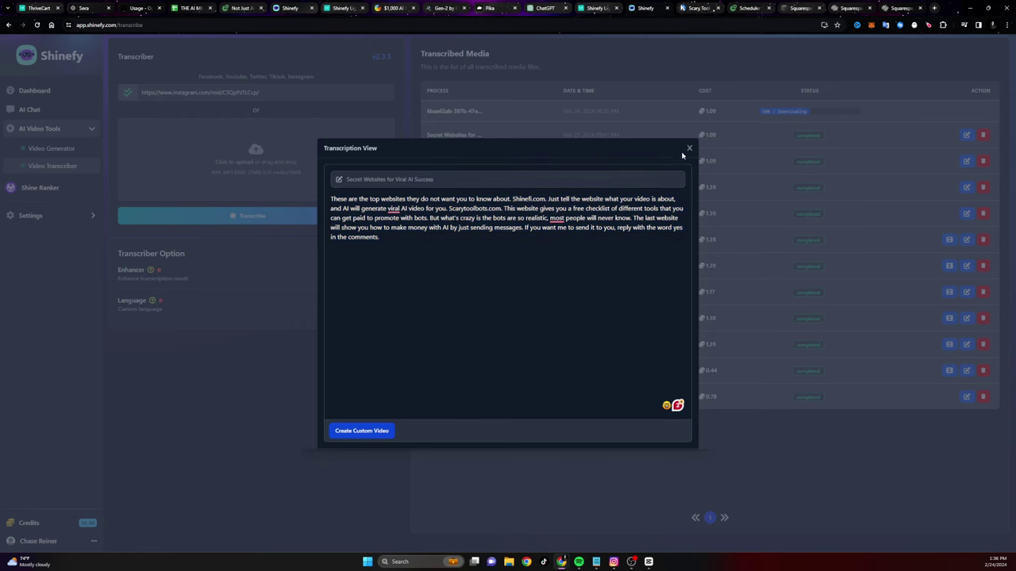
{"action": "left_click", "coordinate": [688, 149]}
{"action": "left_click", "coordinate": [51, 148]}
Step: Switch the prompt to Script mode and replace the dog-wearing-a-hat prompt with the reel transcript
{"action": "key", "text": "ctrl+v"}
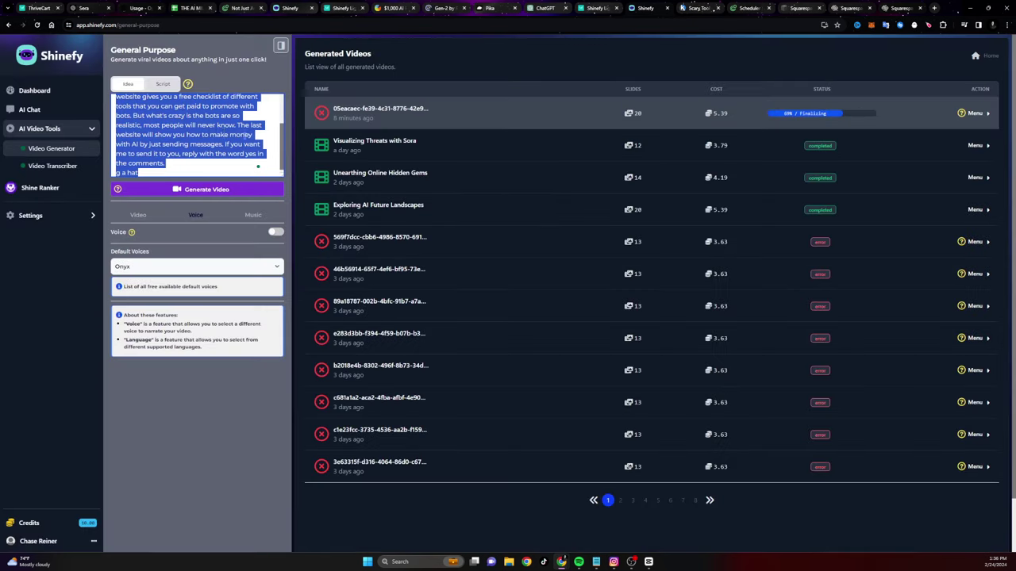
{"action": "left_click", "coordinate": [163, 84]}
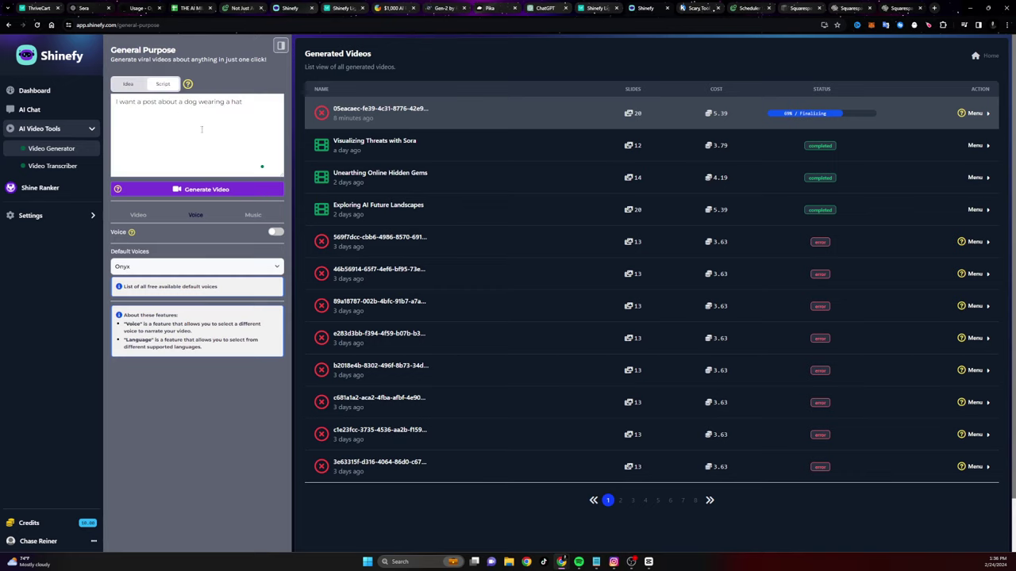
{"action": "key", "text": "ctrl+a"}
{"action": "key", "text": "ctrl+v"}
{"action": "scroll", "coordinate": [183, 127], "scroll_direction": "up", "scroll_amount": 5}
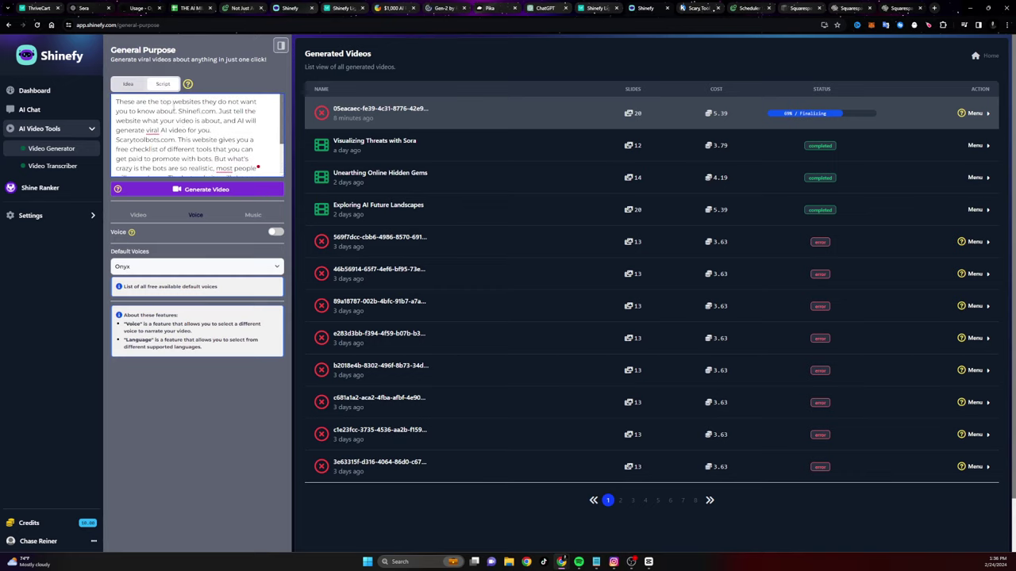
Step: Change 'Shinefi.com' in the script to 'bestvideoai.com'
{"action": "left_click_drag", "start_coordinate": [216, 111], "coordinate": [116, 102]}
{"action": "left_click", "coordinate": [177, 101]}
{"action": "key", "text": "BackSpace"}
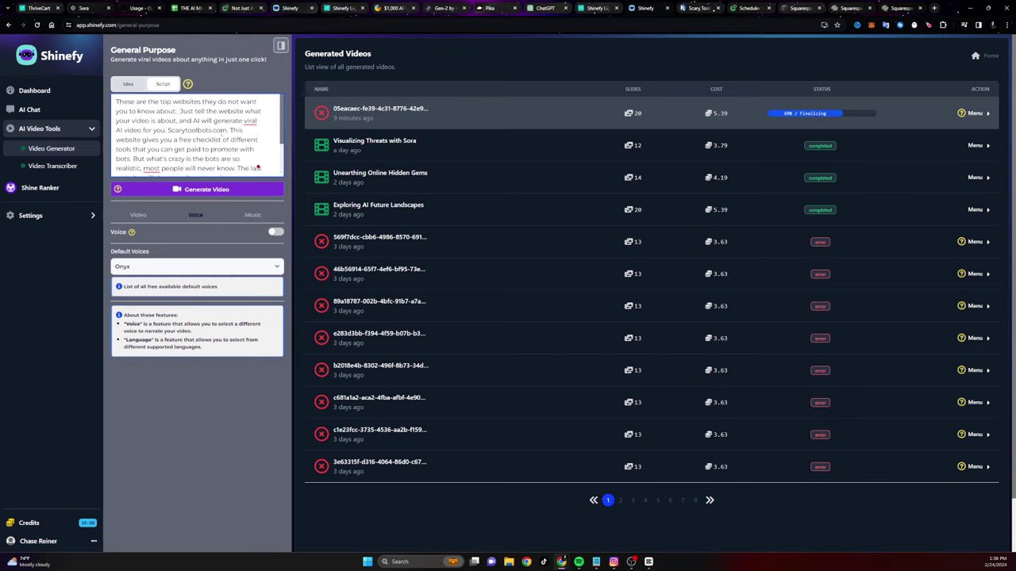
{"action": "type", "text": "bestvideo"}
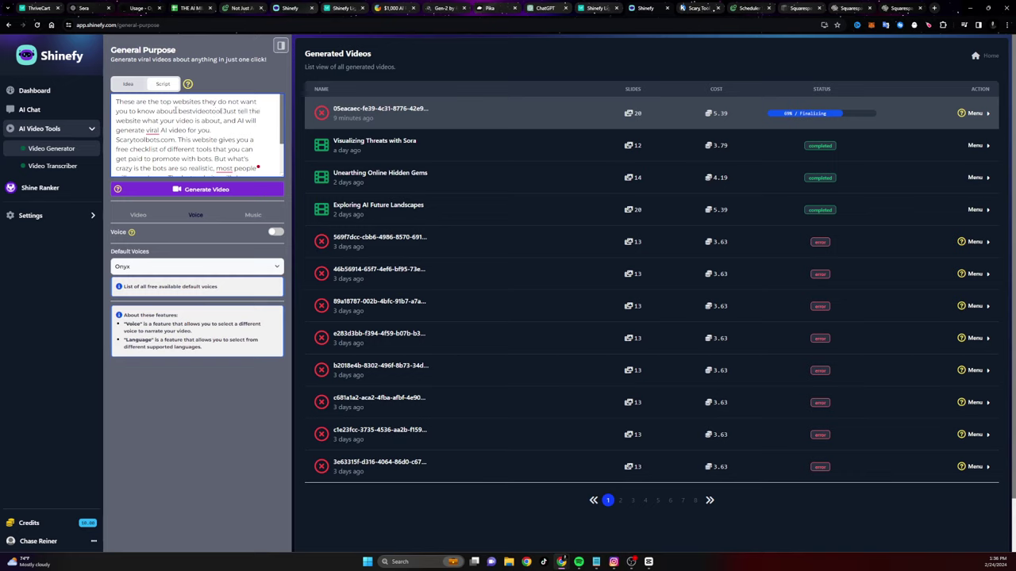
{"action": "type", "text": "ai.com"}
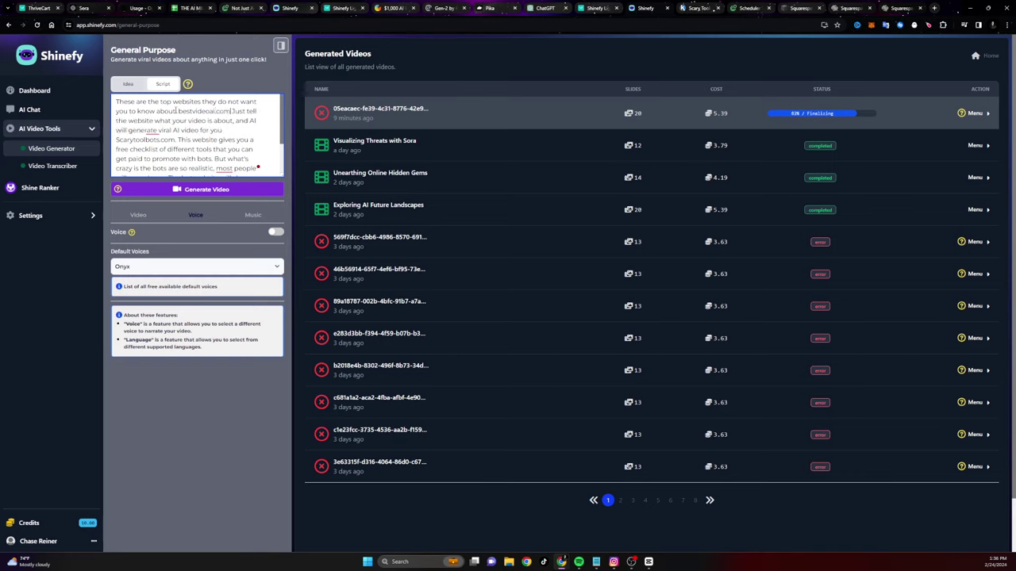
{"action": "scroll", "coordinate": [223, 135], "scroll_direction": "down", "scroll_amount": 2}
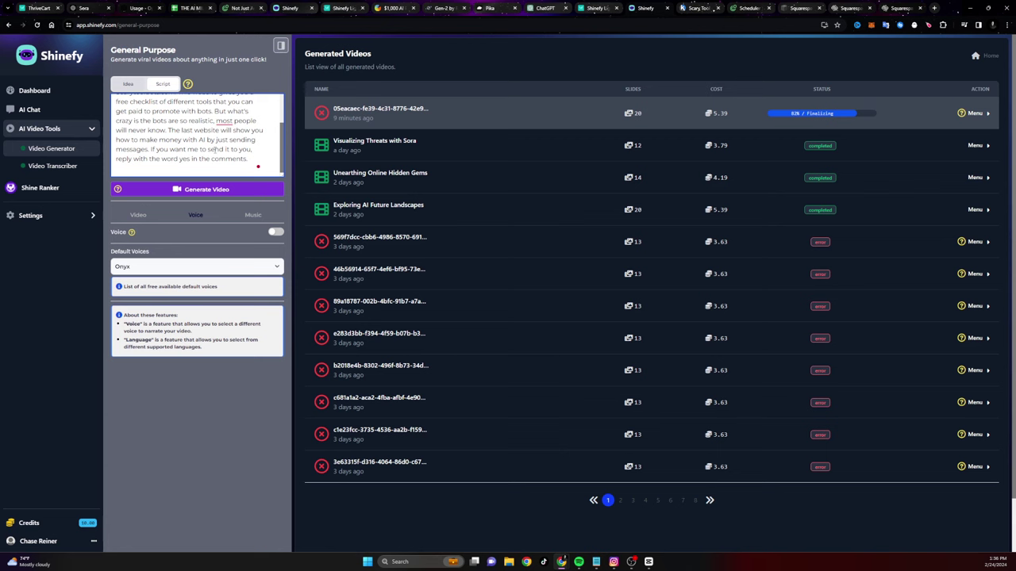
{"action": "scroll", "coordinate": [213, 141], "scroll_direction": "up", "scroll_amount": 2}
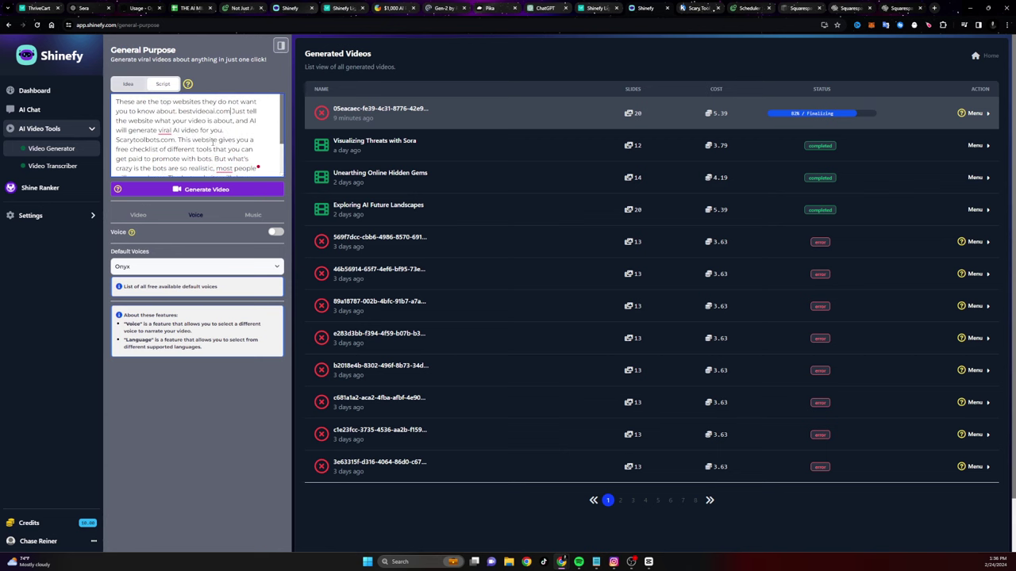
{"action": "left_click", "coordinate": [613, 562]}
Step: View the shinefyai reel in a maximized Instagram window, then close it and restore the window
{"action": "left_click_drag", "start_coordinate": [568, 222], "coordinate": [534, 83]}
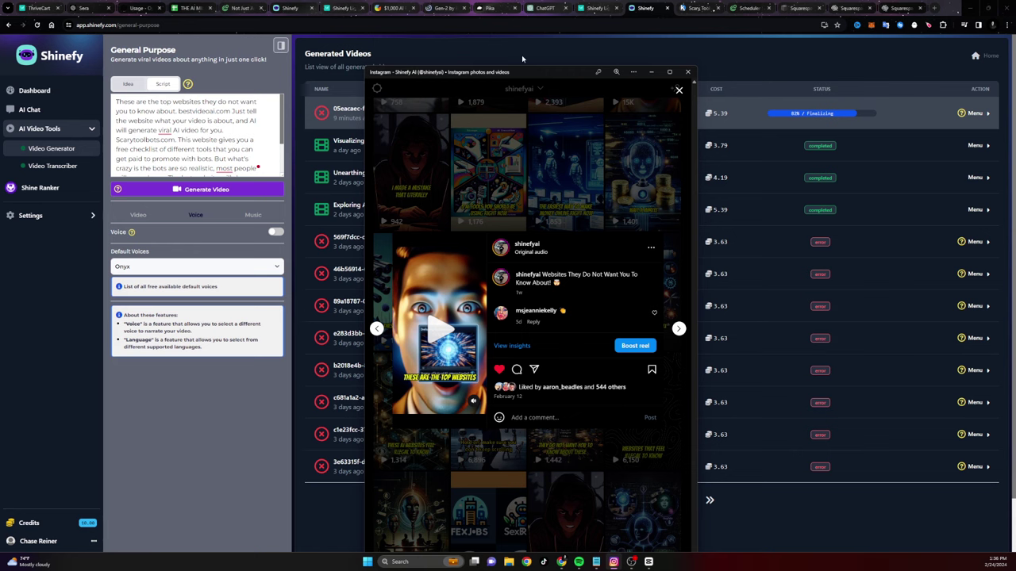
{"action": "left_click_drag", "start_coordinate": [518, 67], "coordinate": [518, 25]}
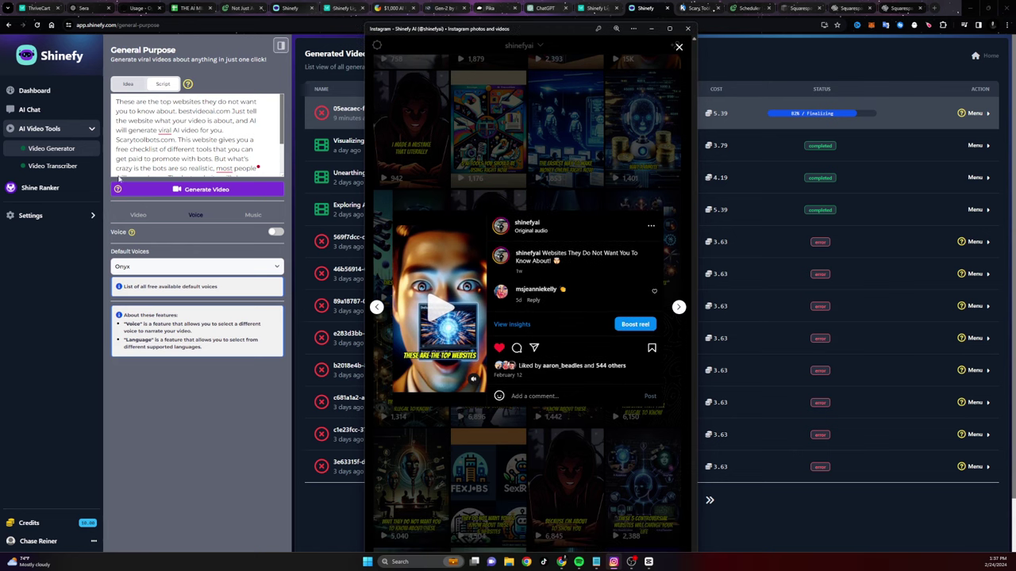
{"action": "left_click", "coordinate": [53, 166]}
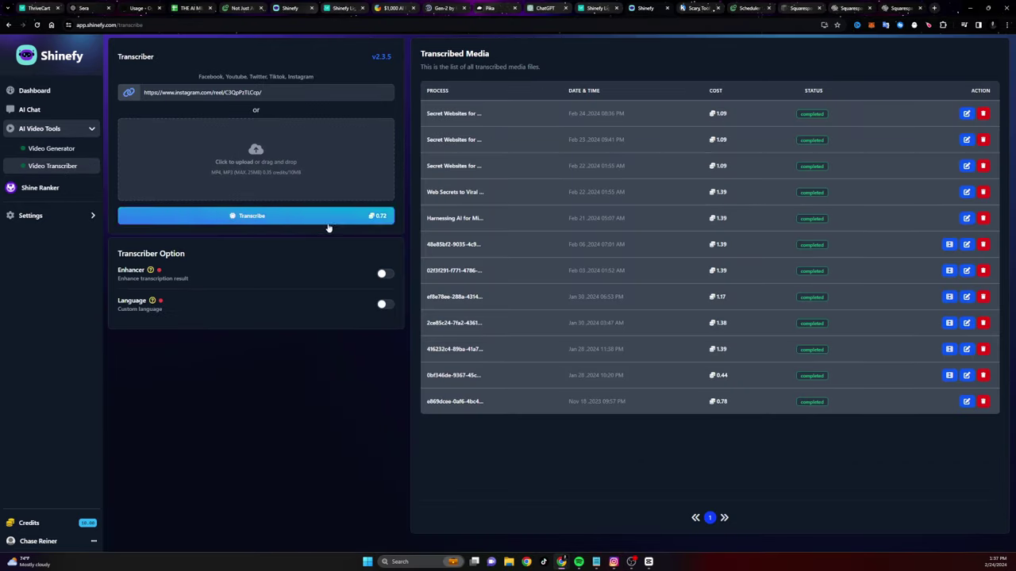
{"action": "left_click", "coordinate": [614, 561]}
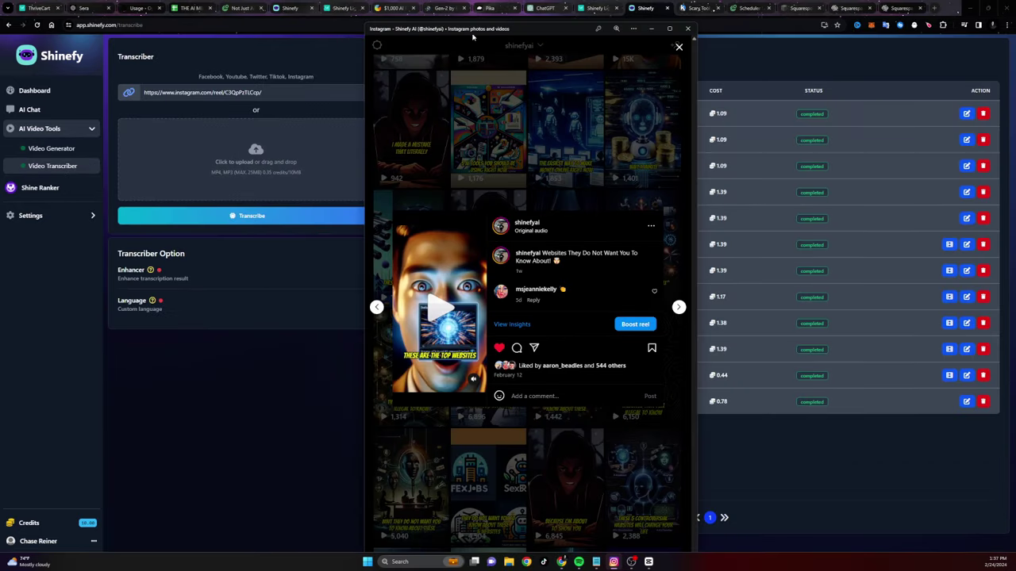
{"action": "left_click", "coordinate": [669, 29]}
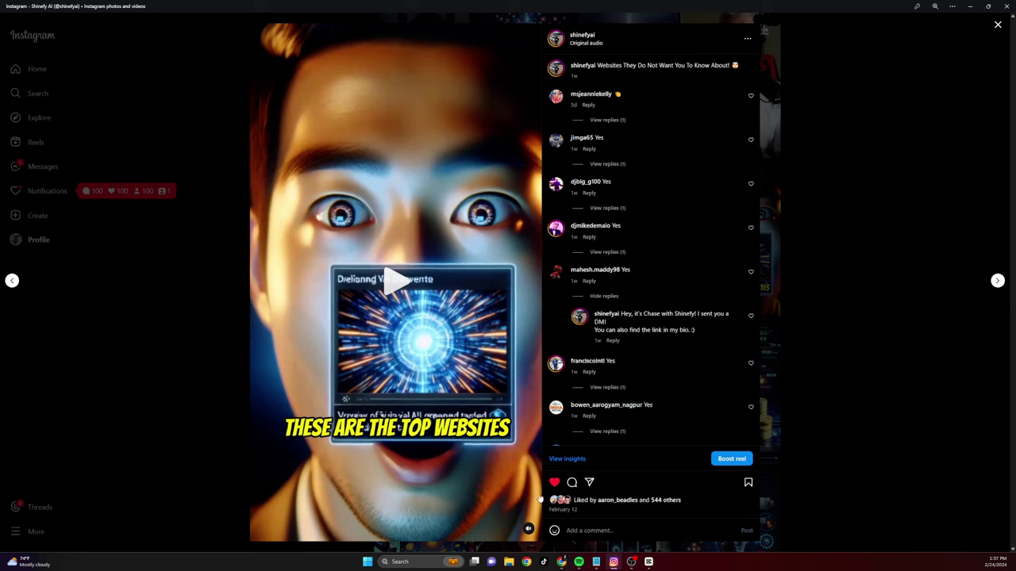
{"action": "left_click", "coordinate": [848, 283]}
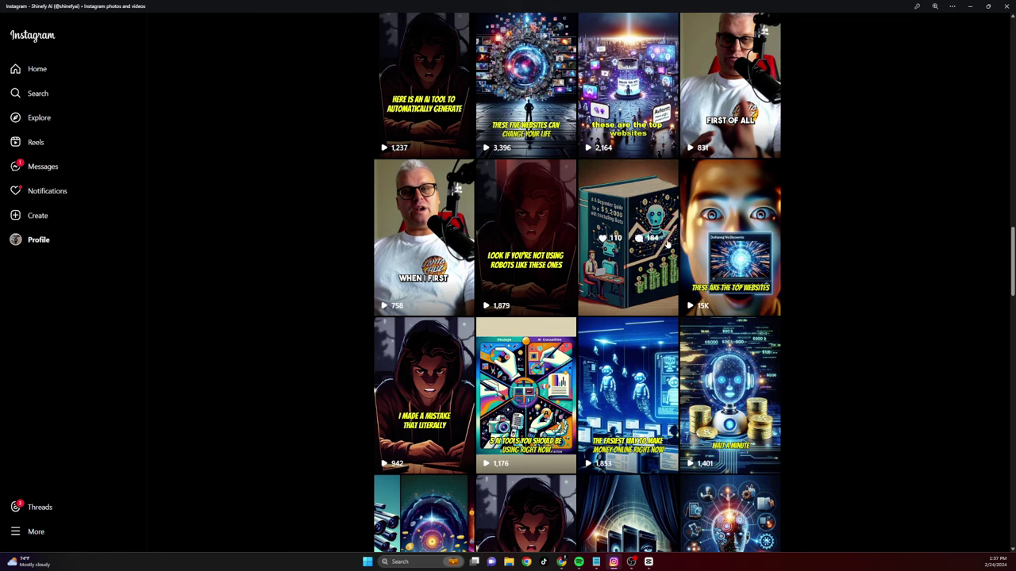
{"action": "double_click", "coordinate": [803, 4]}
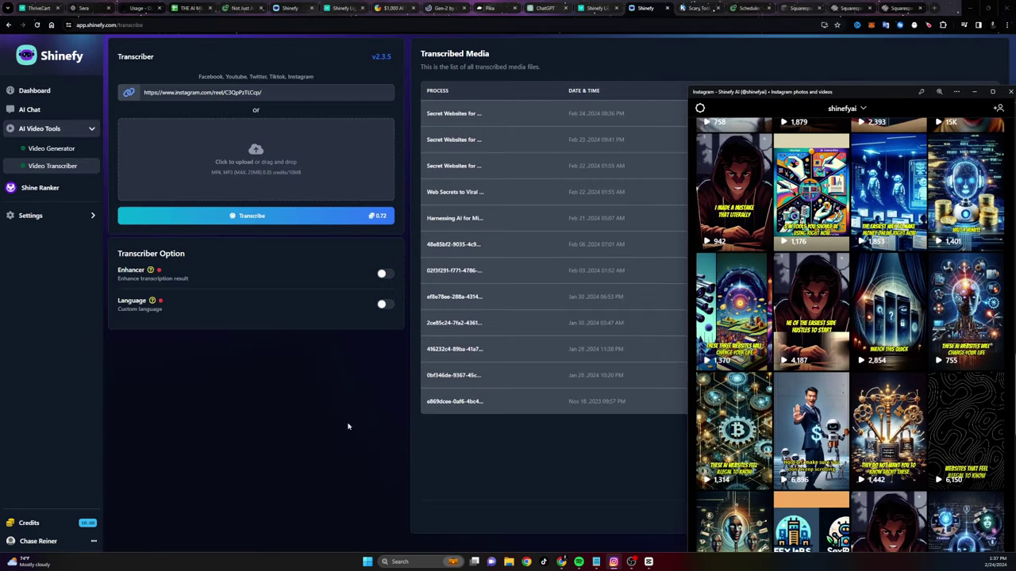
Step: In the Radaar February 2024 calendar, open the Thursday 11:10 post's details
{"action": "left_click", "coordinate": [476, 391]}
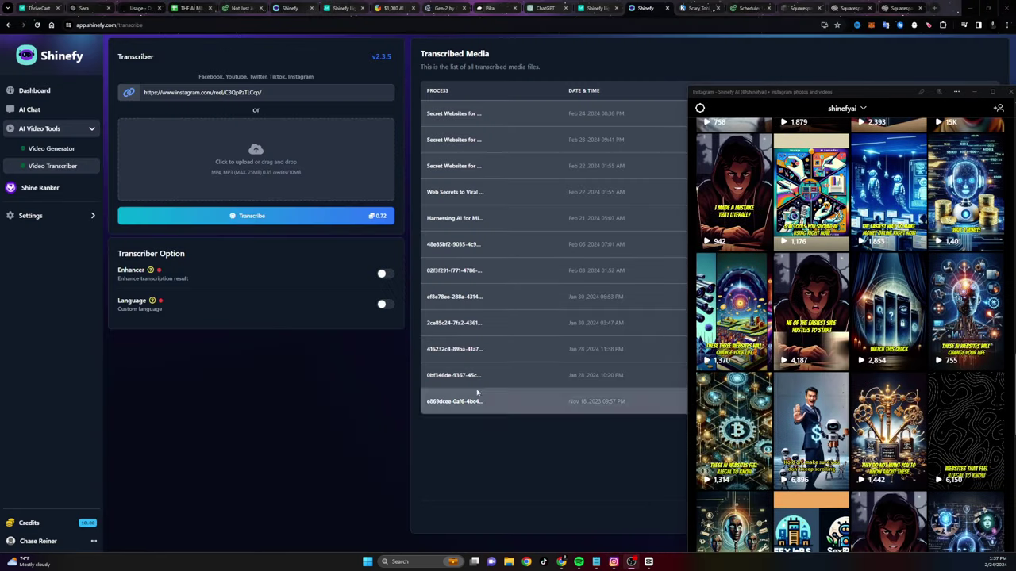
{"action": "left_click", "coordinate": [745, 8]}
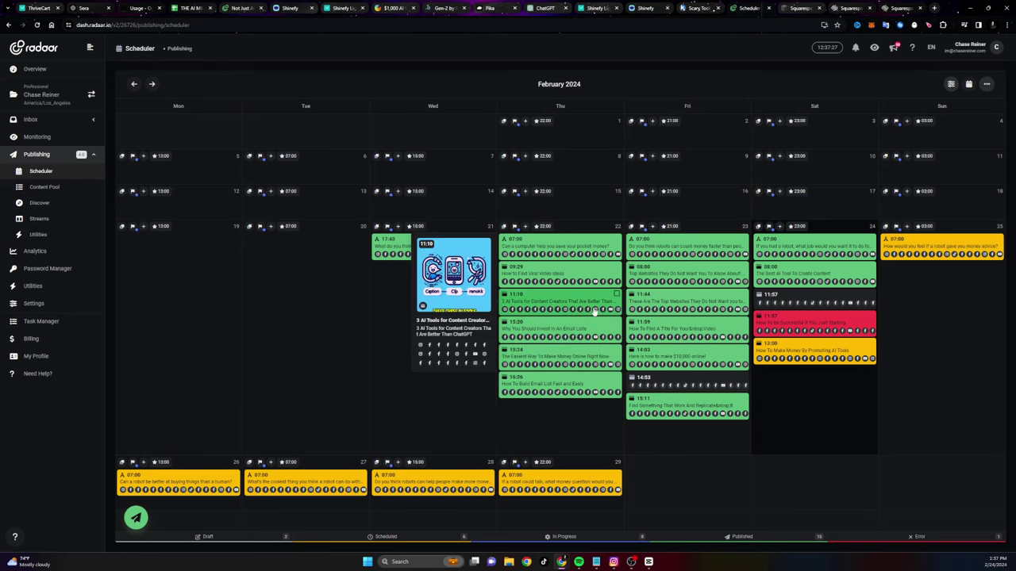
{"action": "left_click", "coordinate": [452, 331]}
{"action": "scroll", "coordinate": [473, 193], "scroll_direction": "down", "scroll_amount": 5}
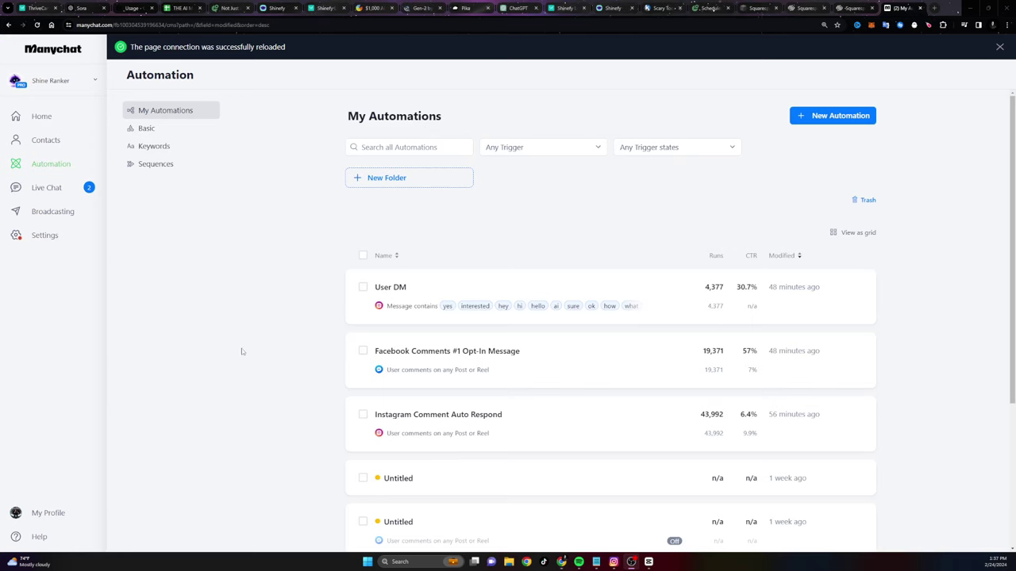
Step: Open the Facebook Comments #1 Opt-In Message automation and view its Comment Reply step statistics
{"action": "scroll", "coordinate": [453, 288], "scroll_direction": "down", "scroll_amount": 3}
{"action": "scroll", "coordinate": [561, 275], "scroll_direction": "up", "scroll_amount": 2}
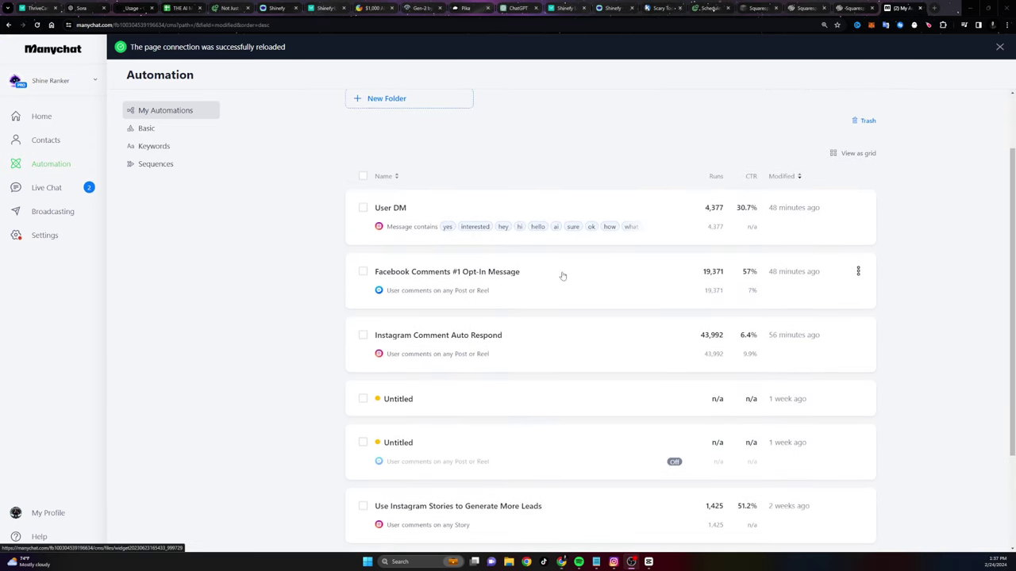
{"action": "left_click", "coordinate": [526, 275]}
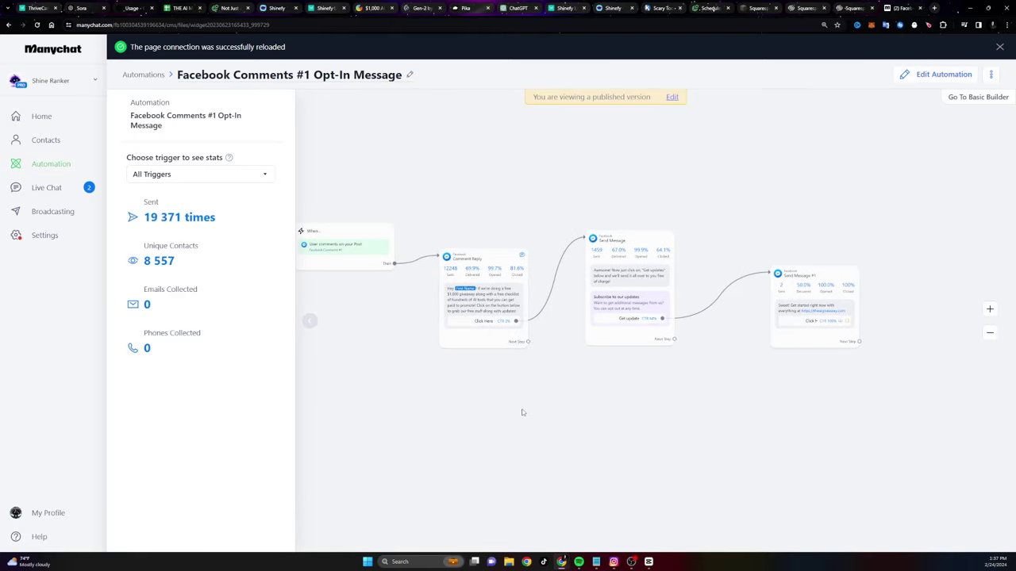
{"action": "left_click", "coordinate": [486, 271]}
{"action": "left_click", "coordinate": [558, 368]}
{"action": "left_click", "coordinate": [480, 263]}
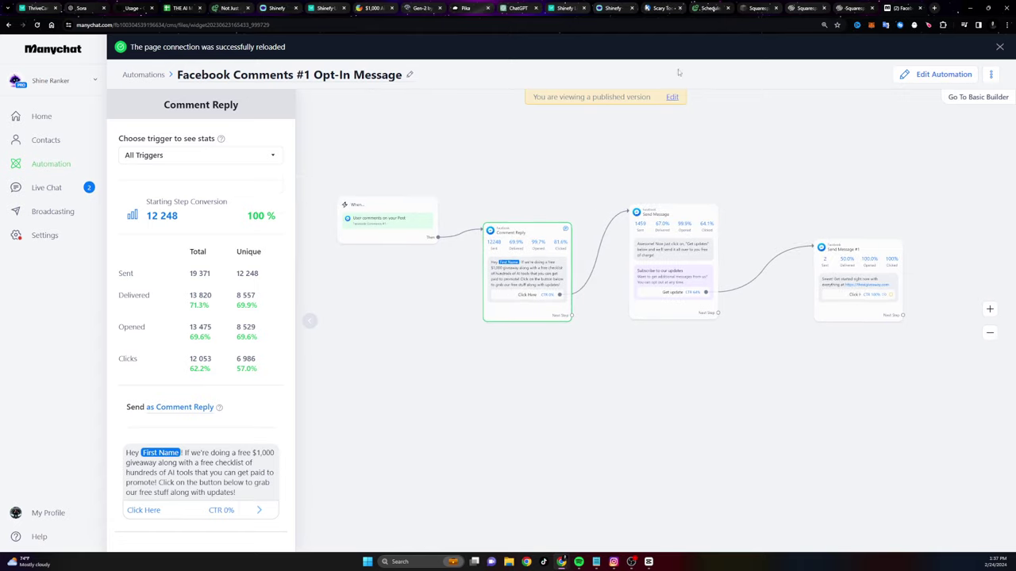
Step: From THE AI MILLIONAIRE CHECKLIST sheet, open cell A2's linked Sora earnings YouTube video
{"action": "left_click", "coordinate": [173, 9]}
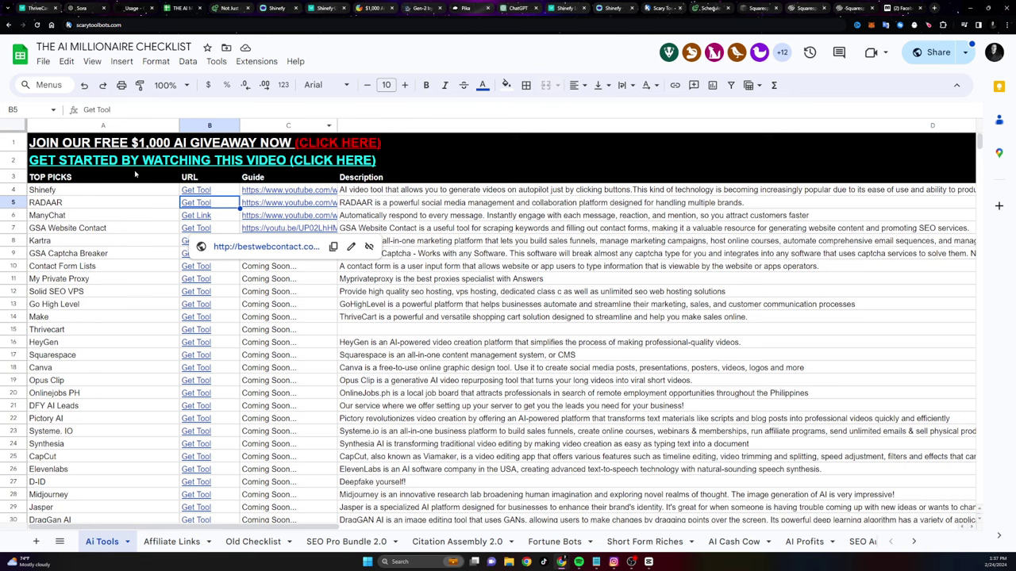
{"action": "left_click", "coordinate": [119, 161]}
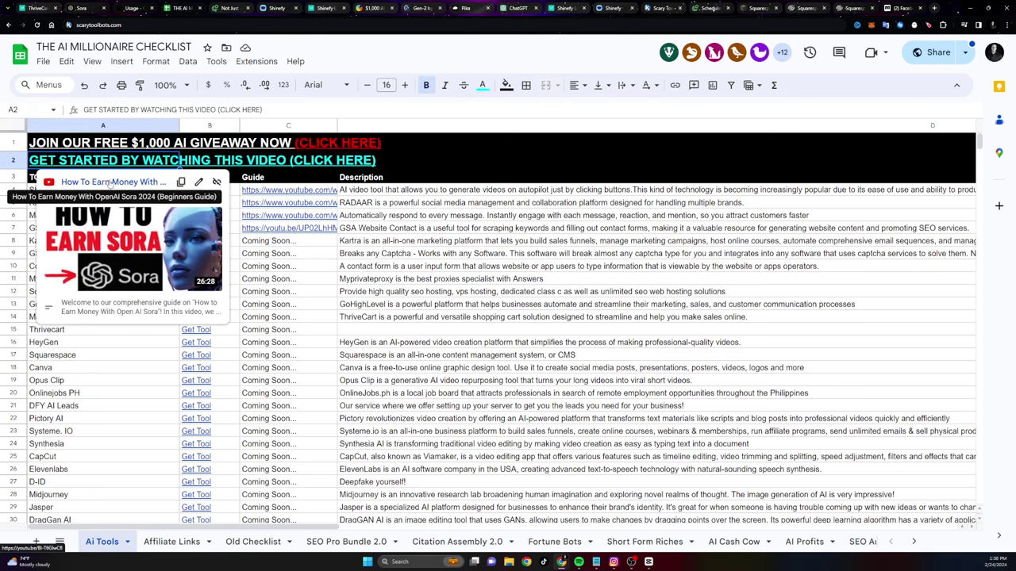
{"action": "left_click", "coordinate": [113, 182]}
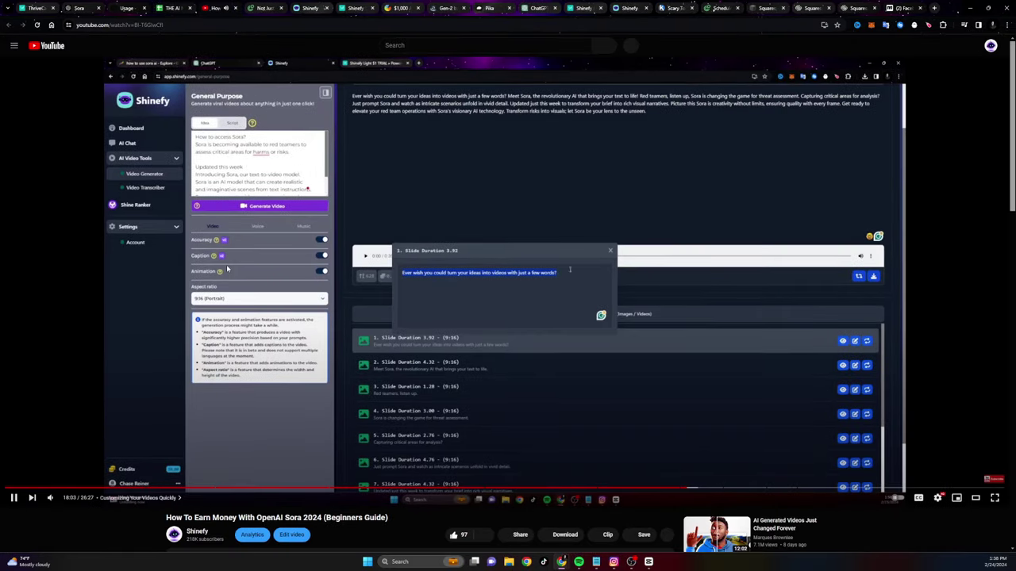
Step: Pause the Sora earnings video at 18:04 and read its expanded description and chapters
{"action": "key", "text": "space"}
{"action": "scroll", "coordinate": [399, 462], "scroll_direction": "down", "scroll_amount": 4}
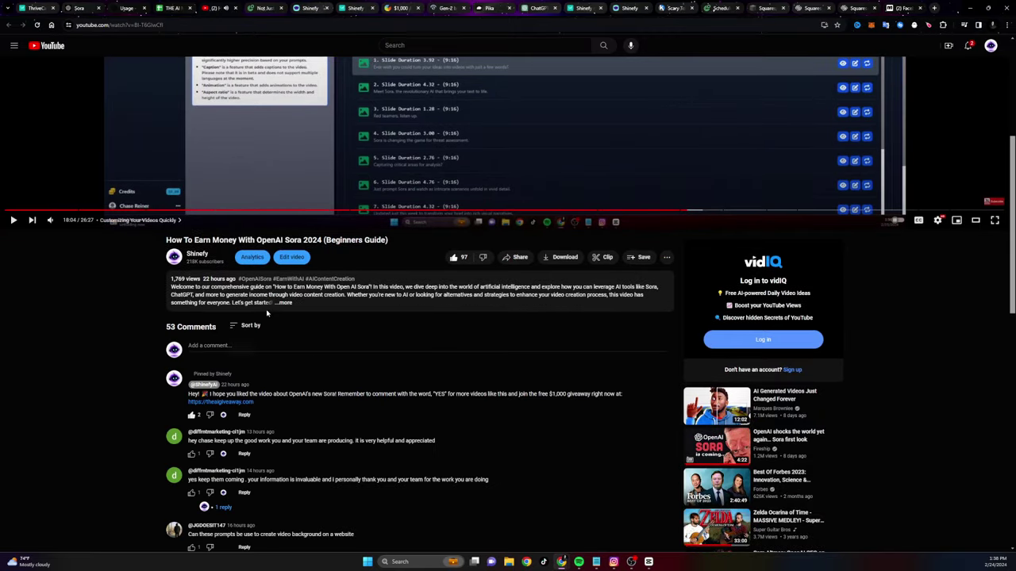
{"action": "left_click", "coordinate": [238, 282]}
{"action": "scroll", "coordinate": [239, 314], "scroll_direction": "down", "scroll_amount": 4}
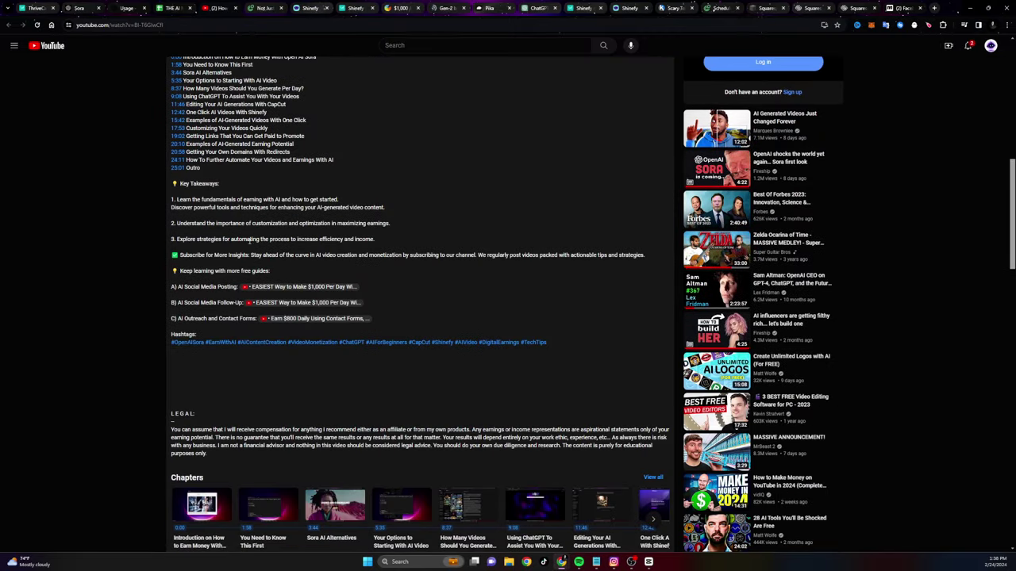
{"action": "scroll", "coordinate": [248, 239], "scroll_direction": "up", "scroll_amount": 15}
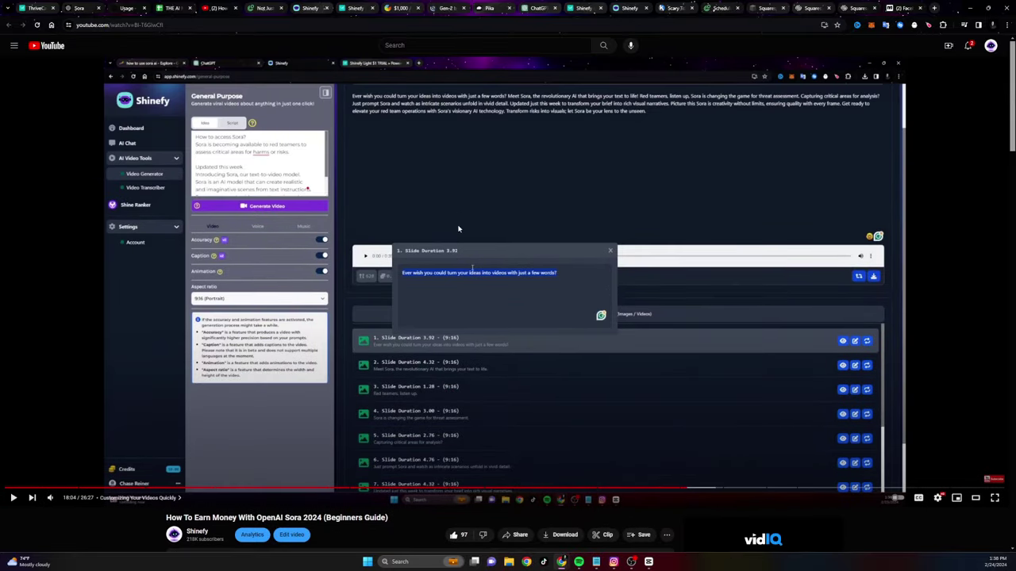